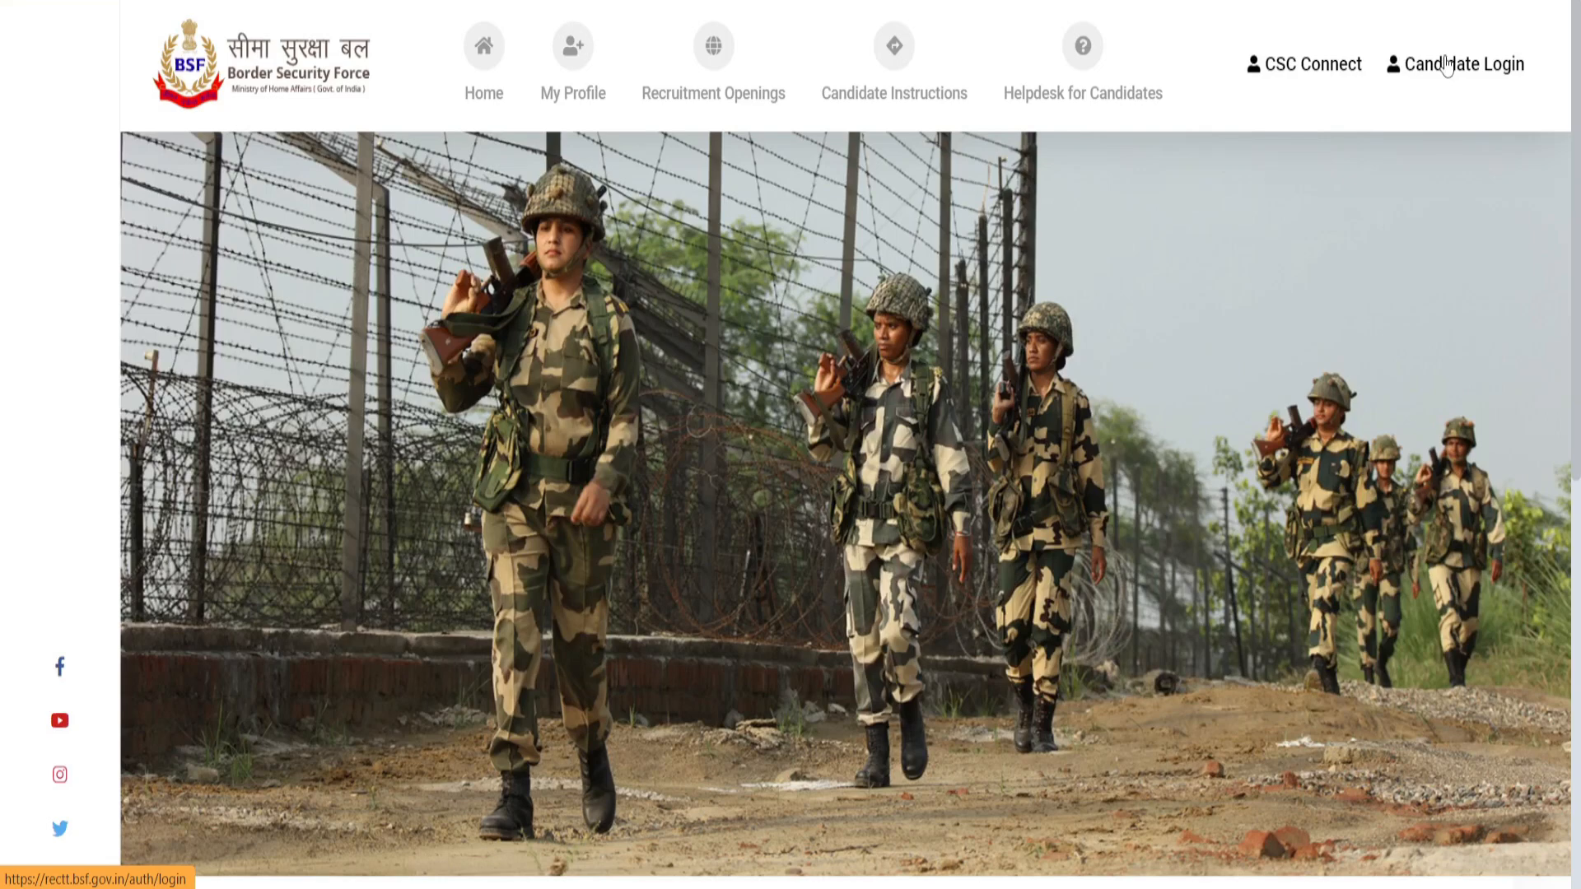
Open the new candidate registration from the candidate login and generate an OTP for the entered personal information.
left_click(1447, 65)
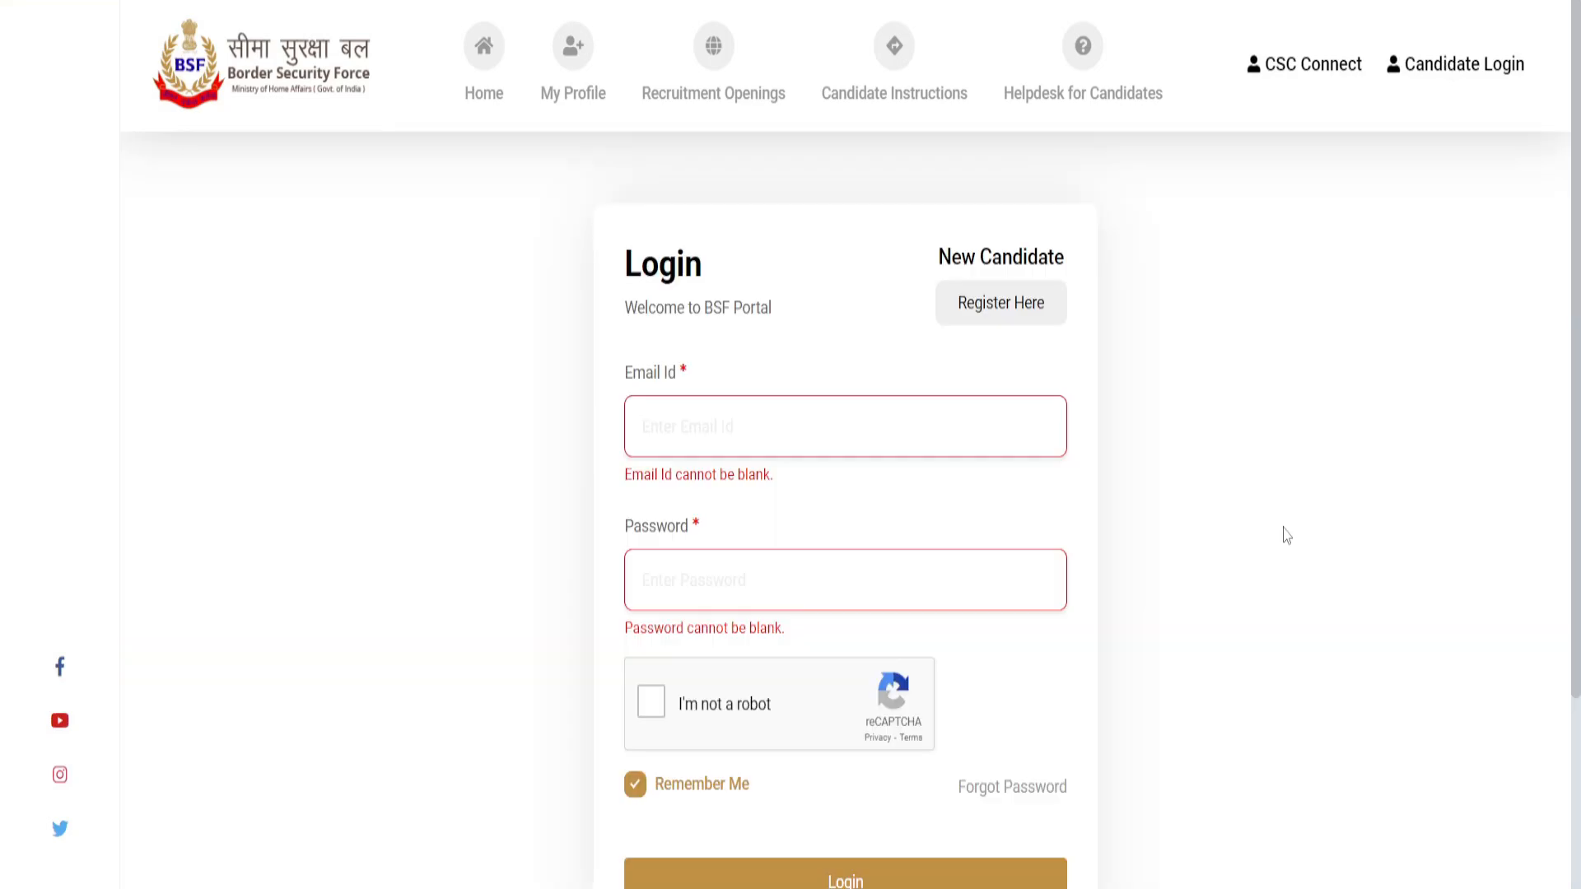
left_click(1033, 303)
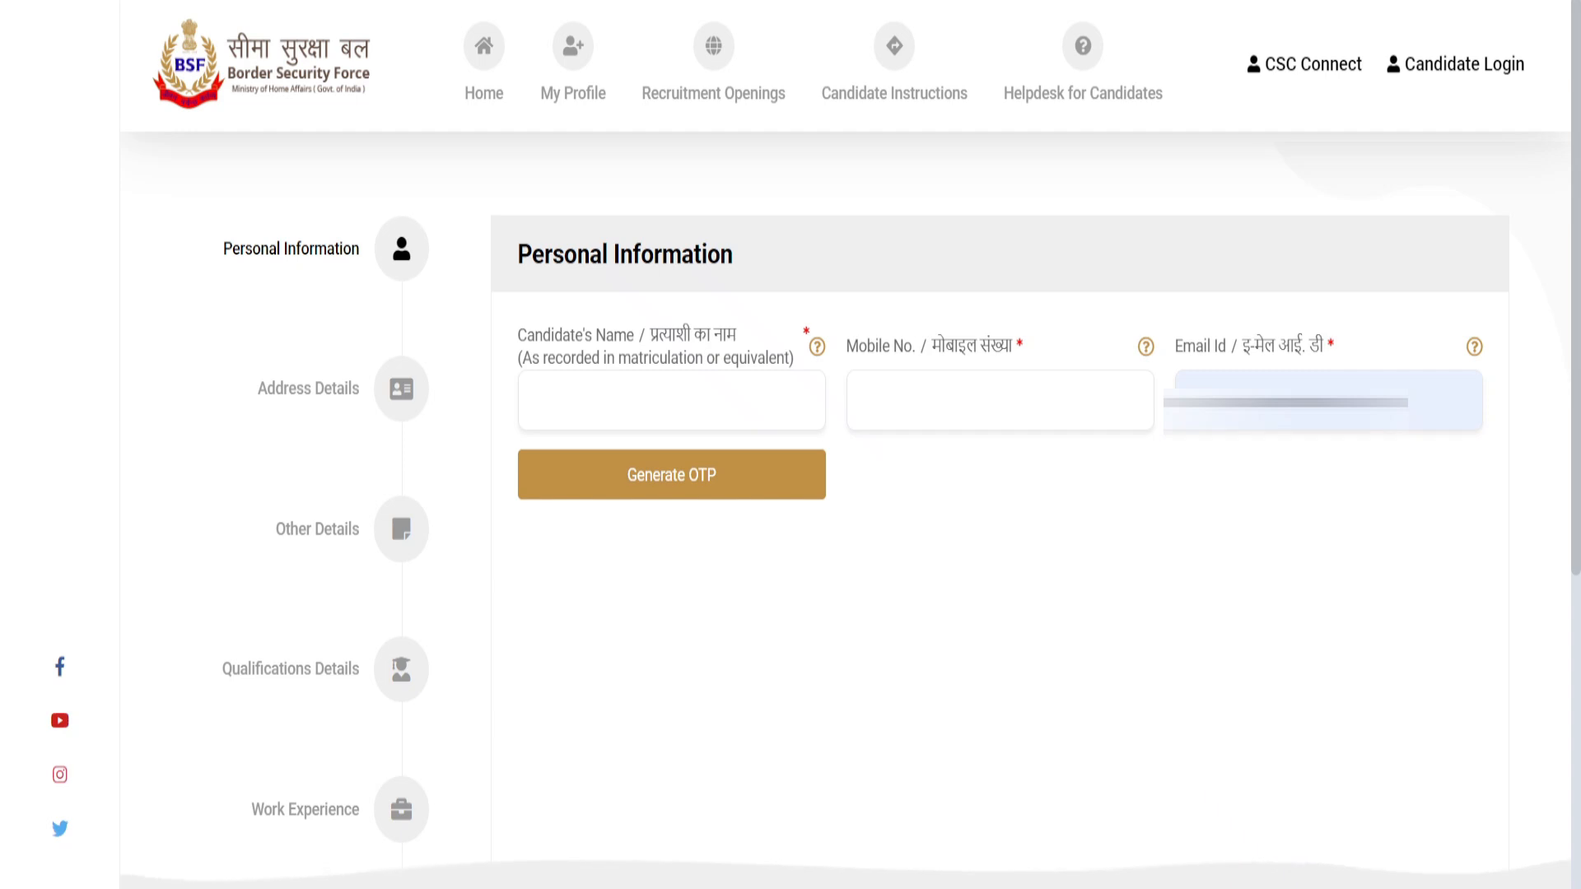
left_click(667, 499)
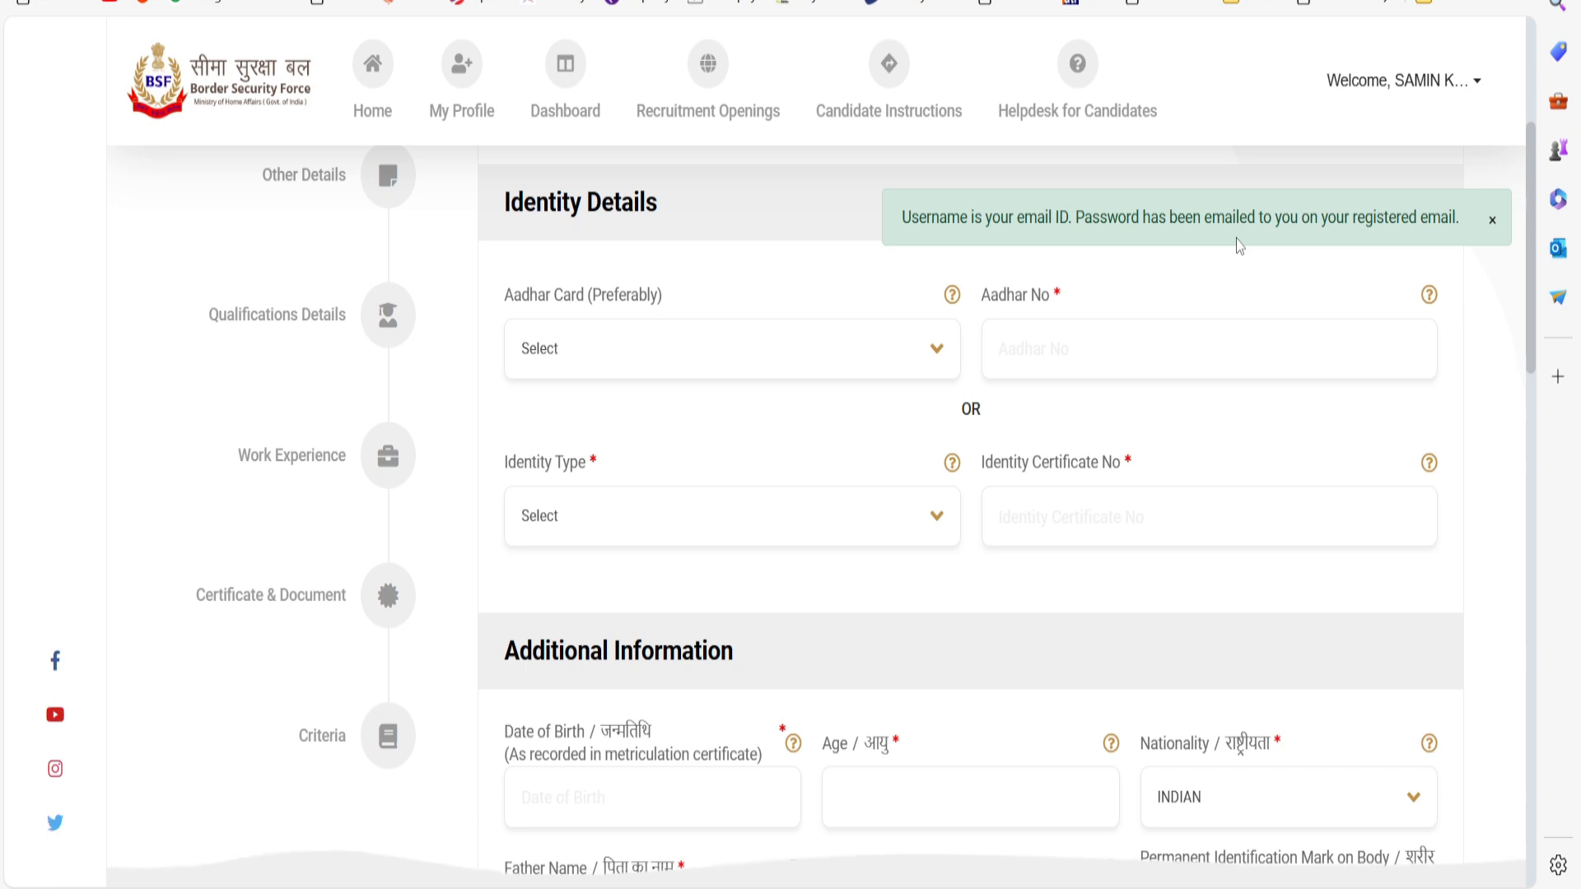
In the identity details, select Aadhar Card, enter the Aadhar number, and set the identity type to Aadhar with its certificate number.
left_click(681, 368)
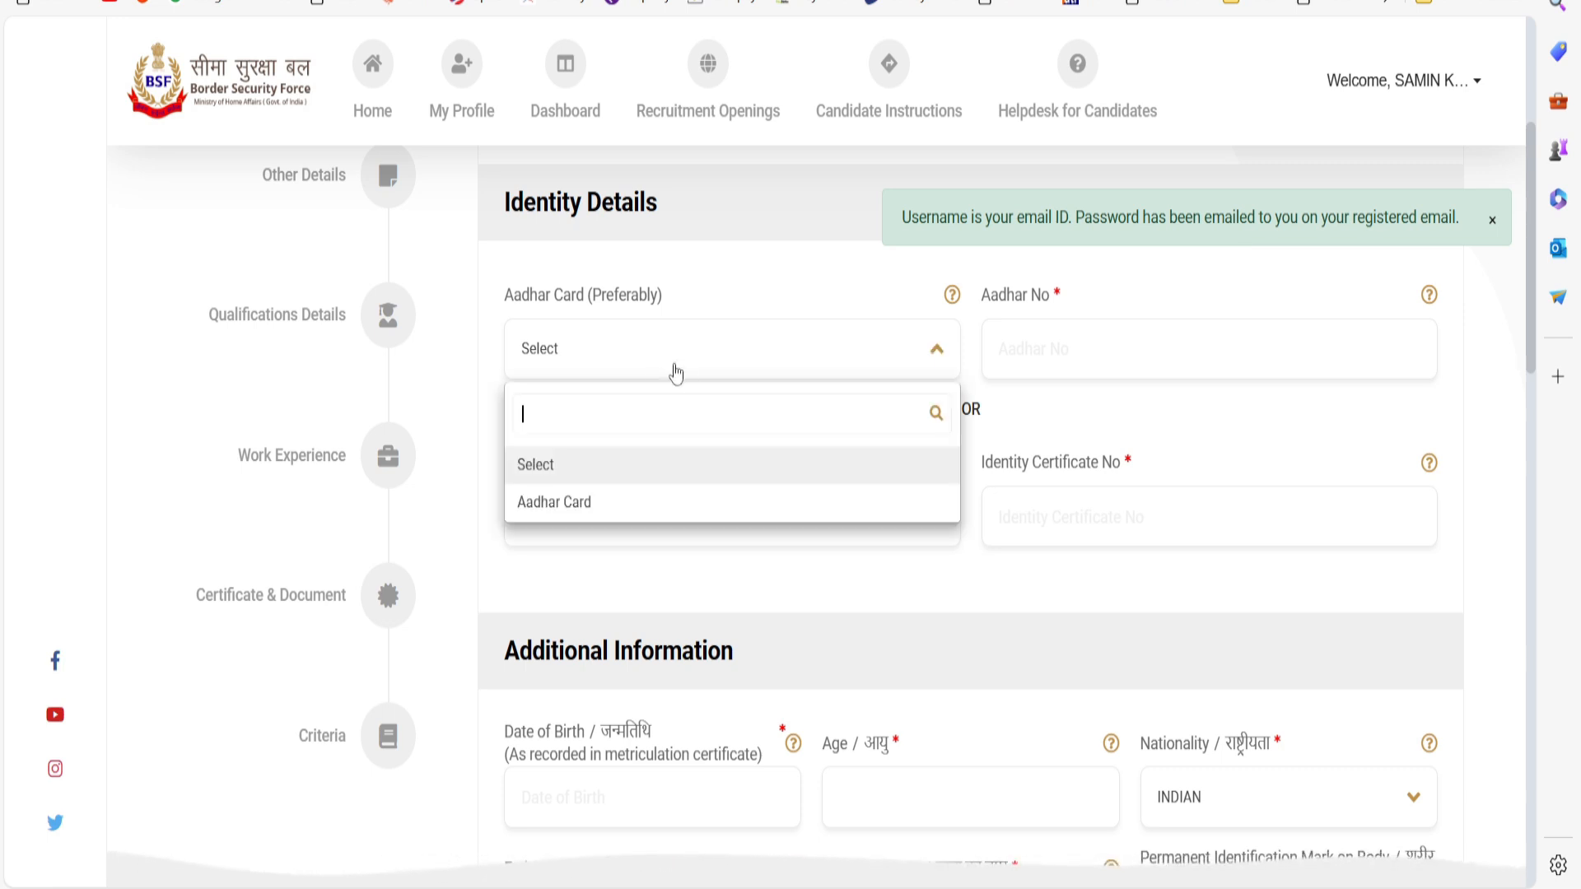
left_click(601, 514)
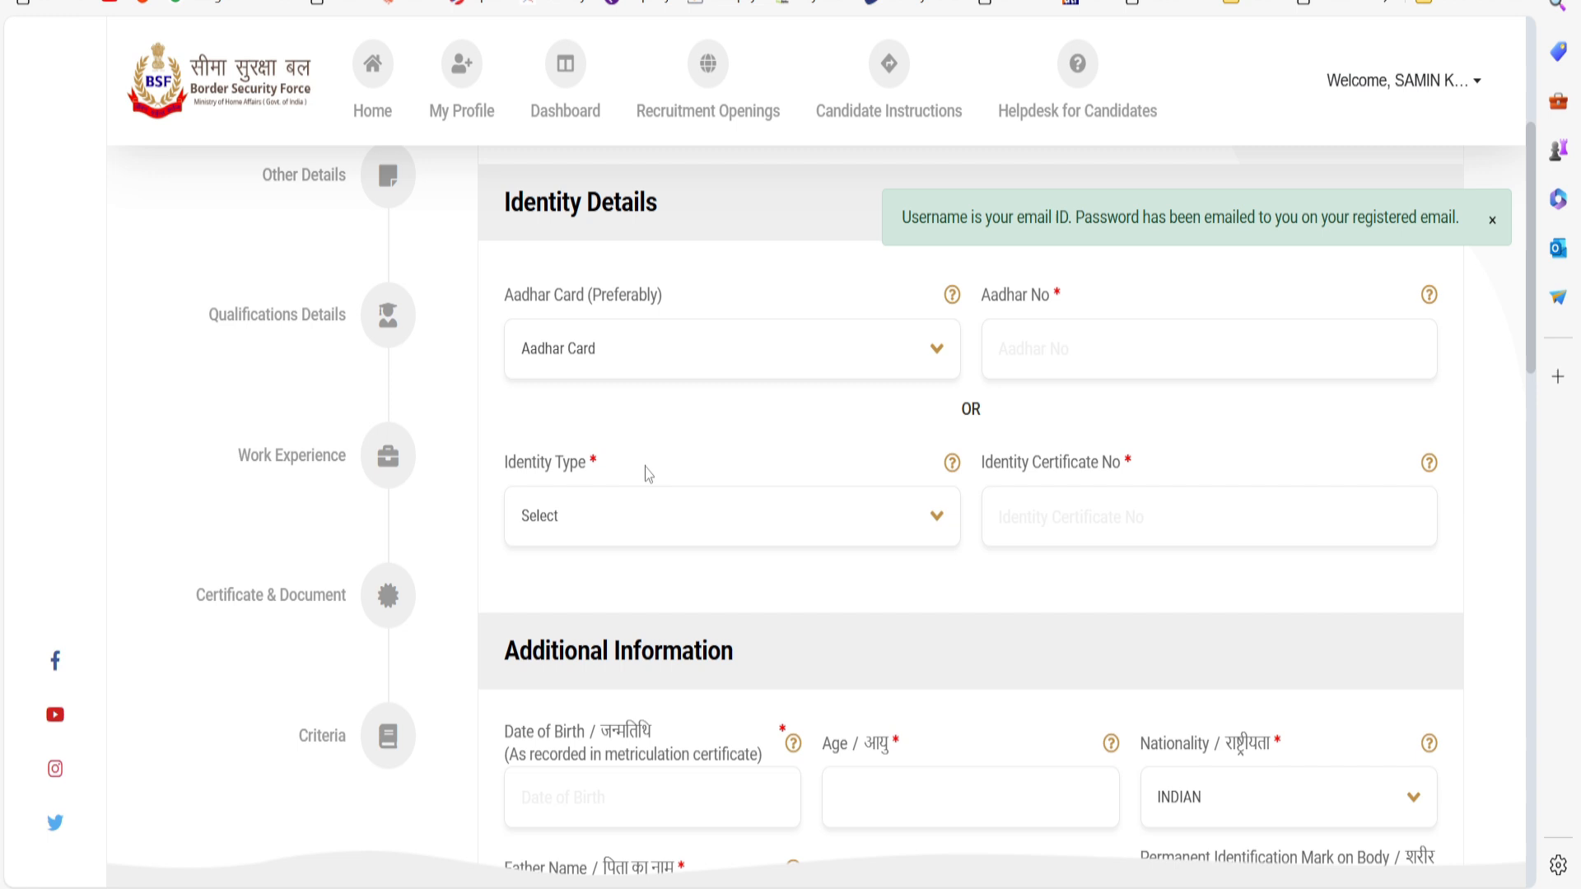
left_click(1092, 339)
left_click(724, 516)
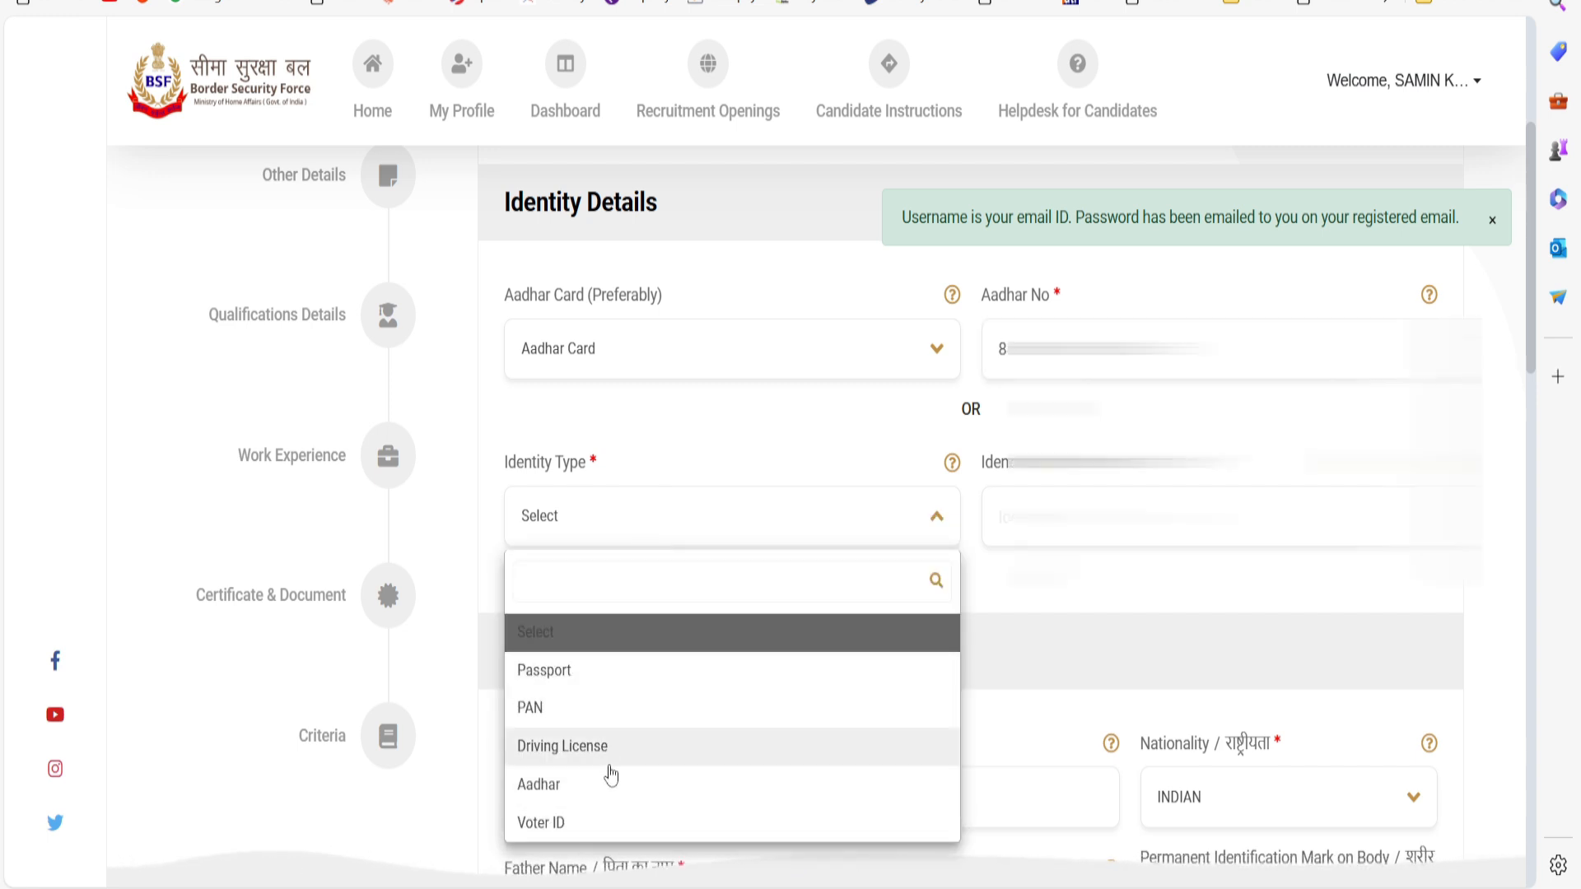
left_click(589, 802)
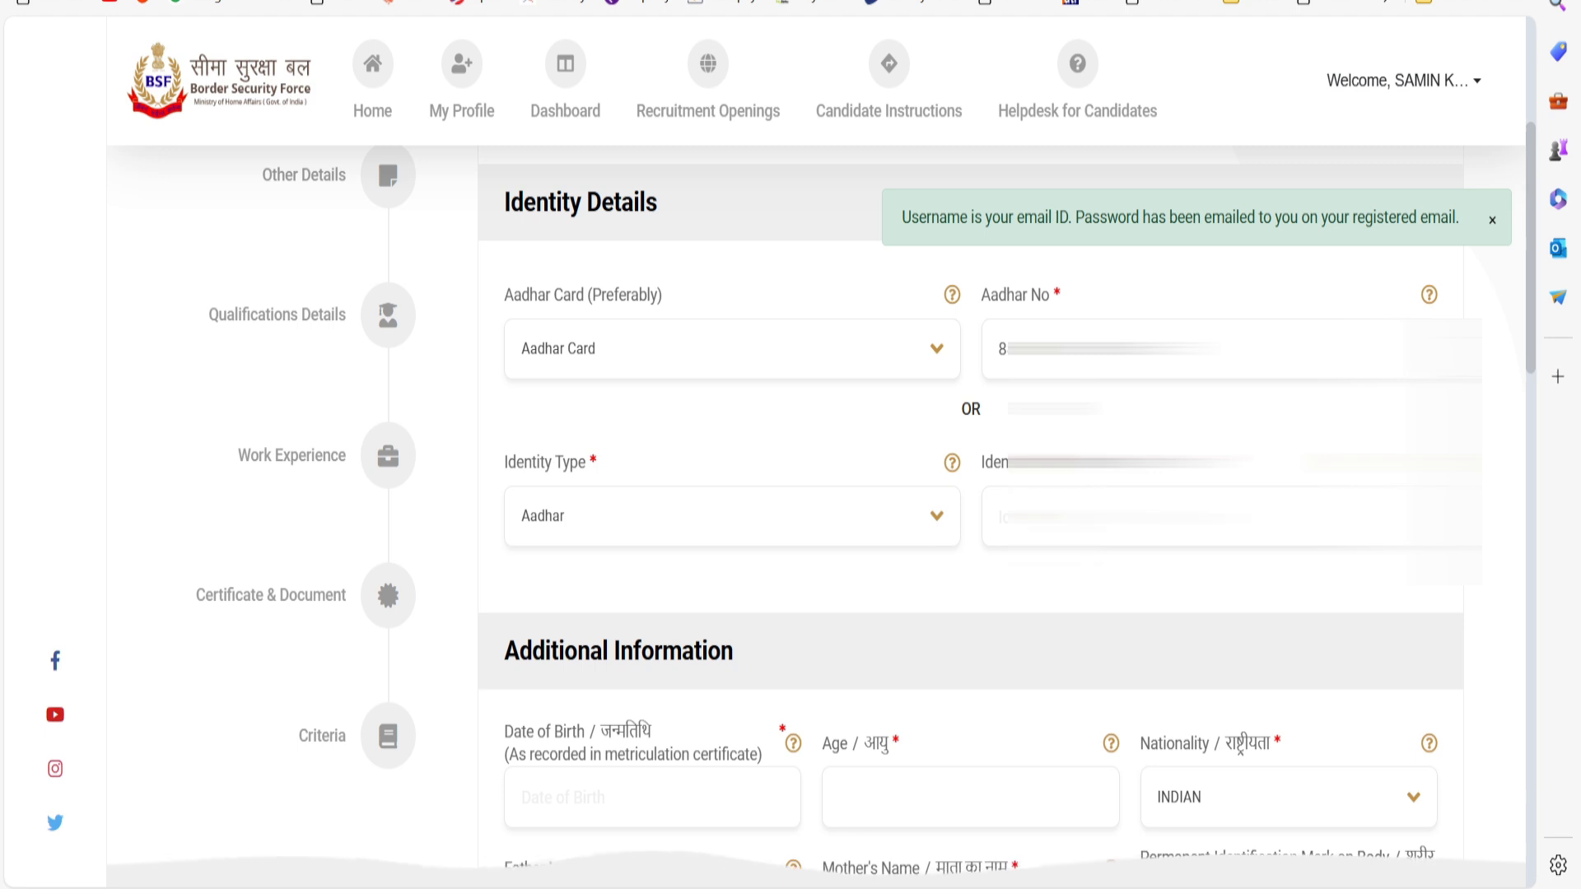
left_click(1020, 517)
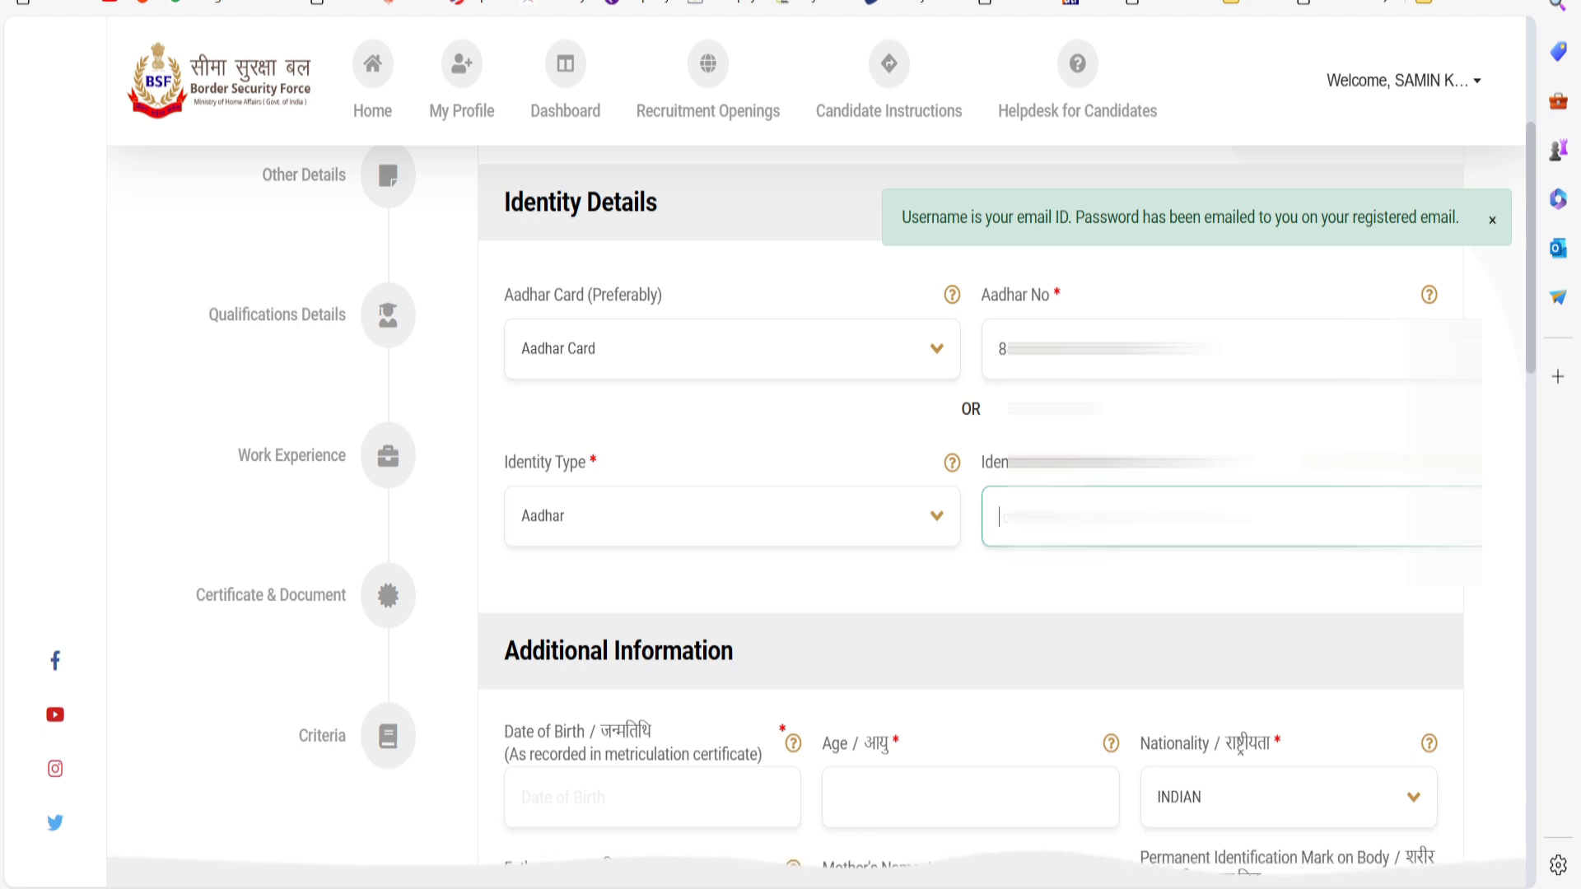
In the additional information, set the gender to MALE and the marital status to MARRIED.
scroll(671, 262, "down", 5)
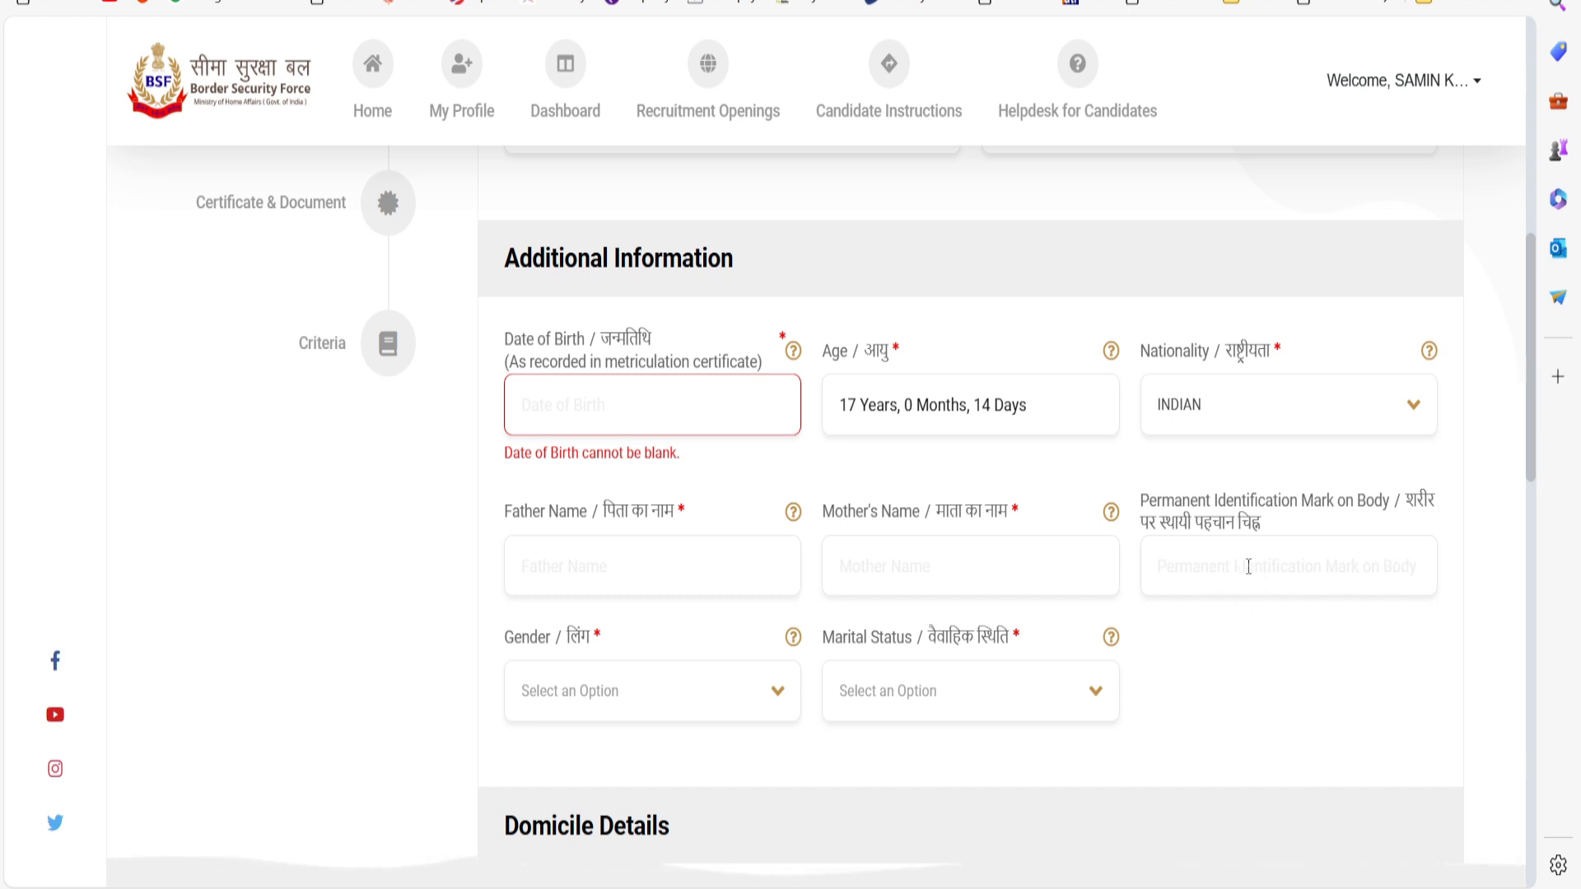
left_click(656, 708)
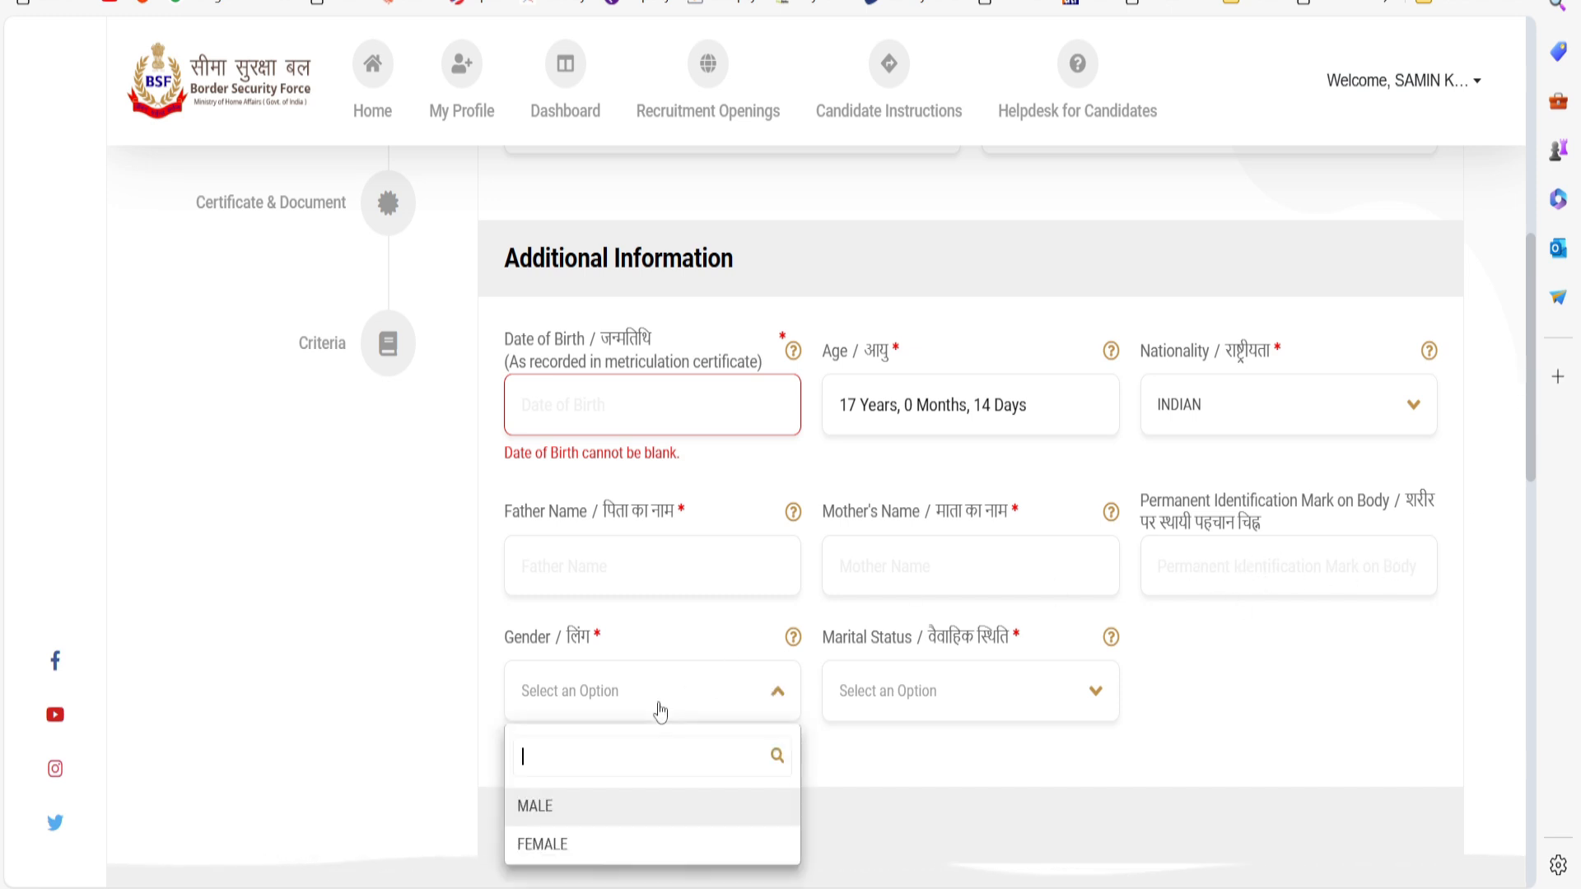
left_click(531, 805)
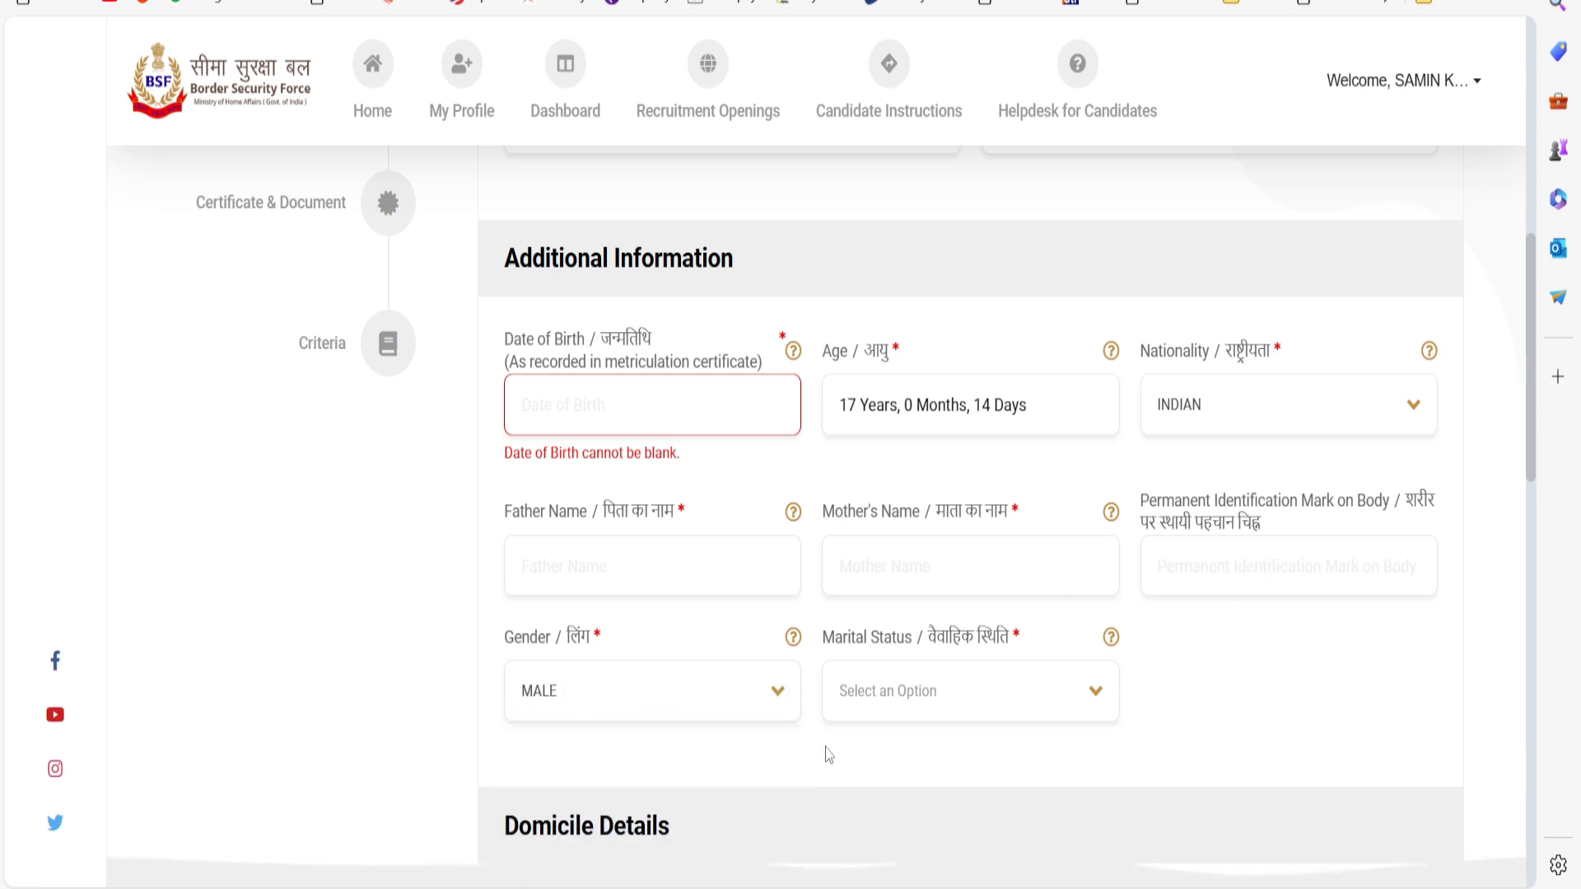
left_click(948, 696)
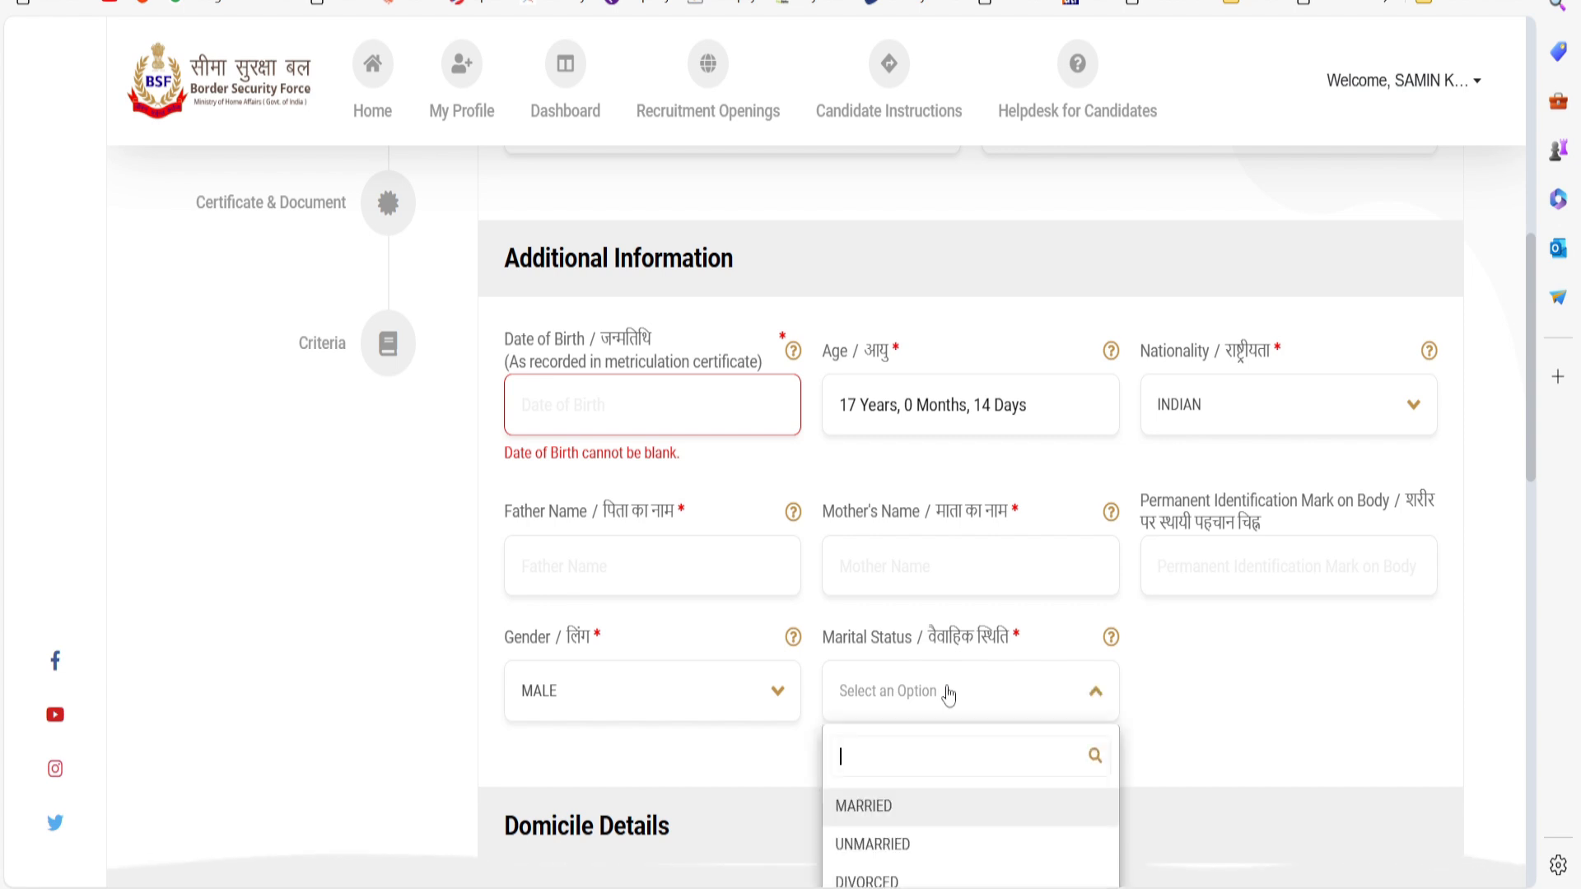
left_click(921, 819)
Answer Yes to having a domicile certificate, choose WEST BENGAL as the issuing state, and activate the certificate number entry.
scroll(659, 363, "down", 8)
left_click(667, 366)
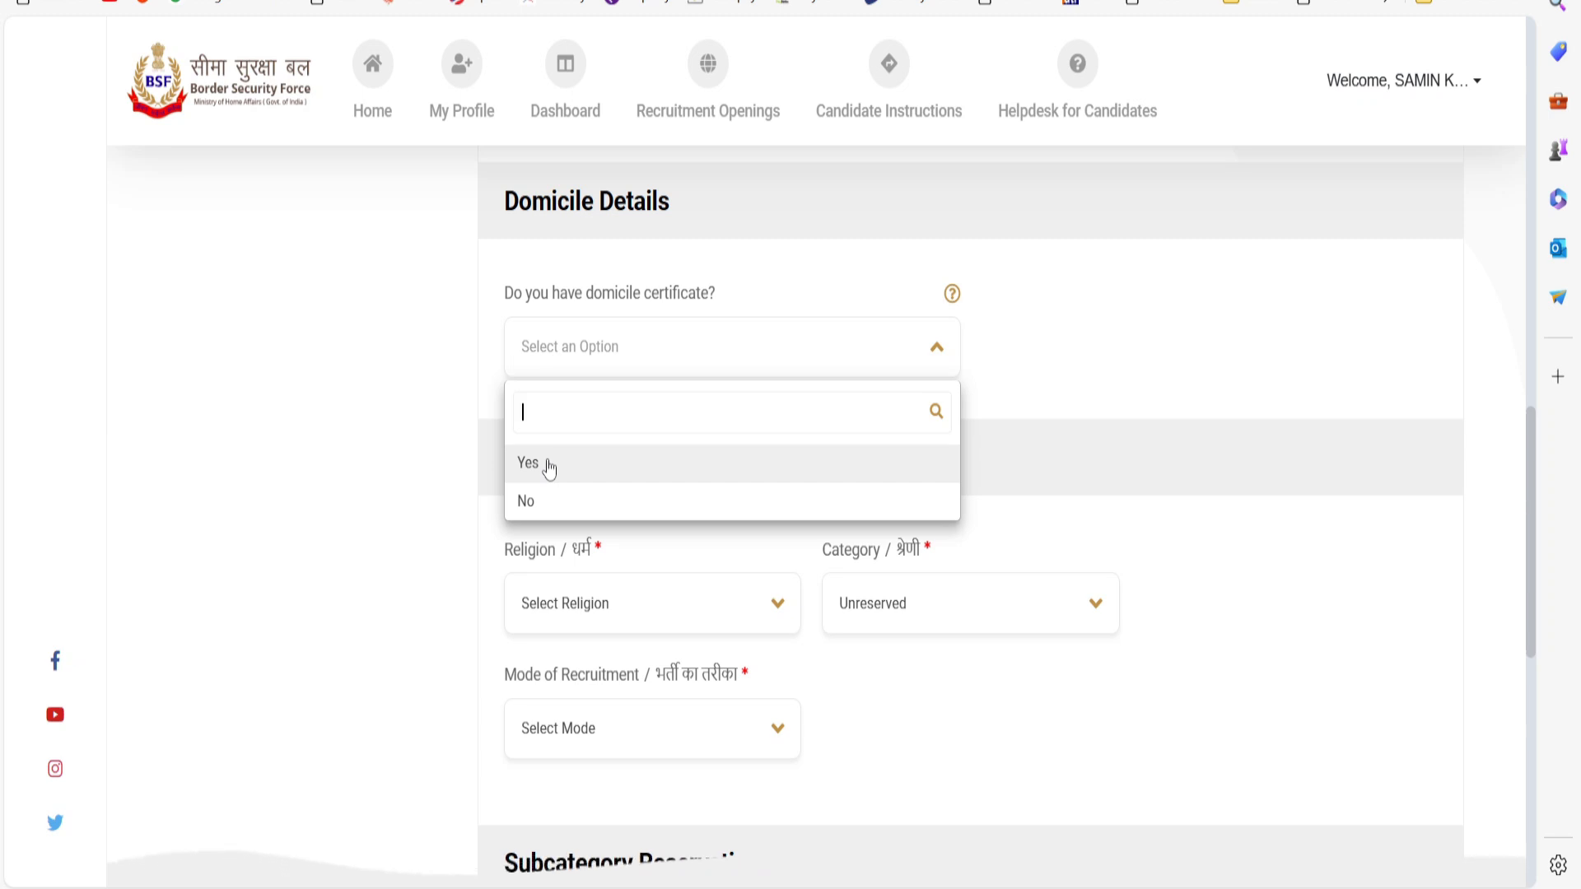
left_click(528, 463)
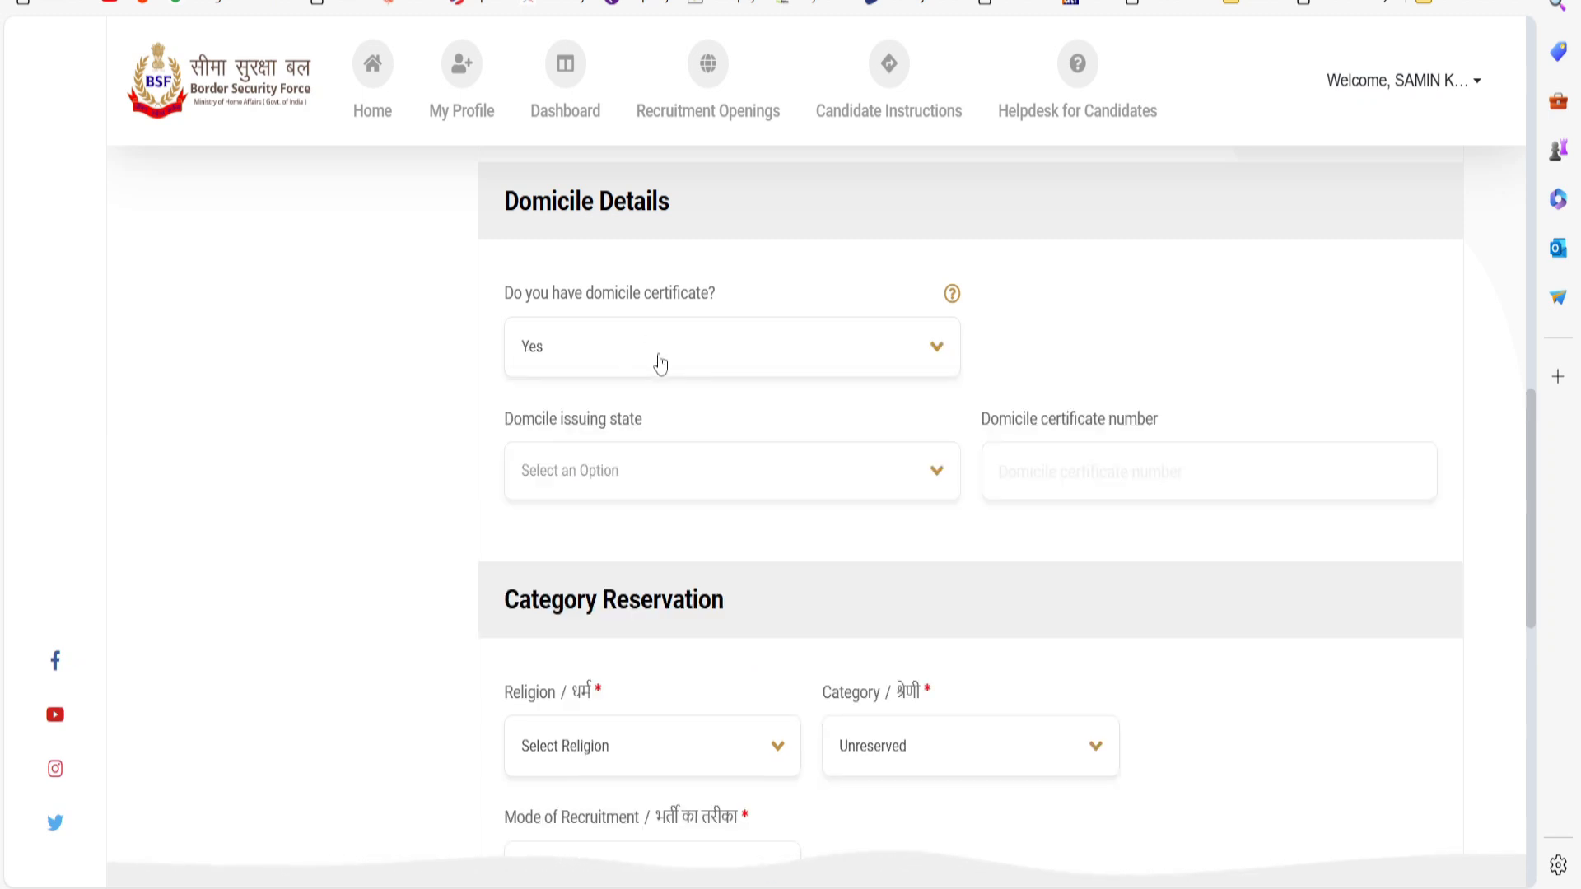
left_click(631, 477)
scroll(630, 815, "down", 10)
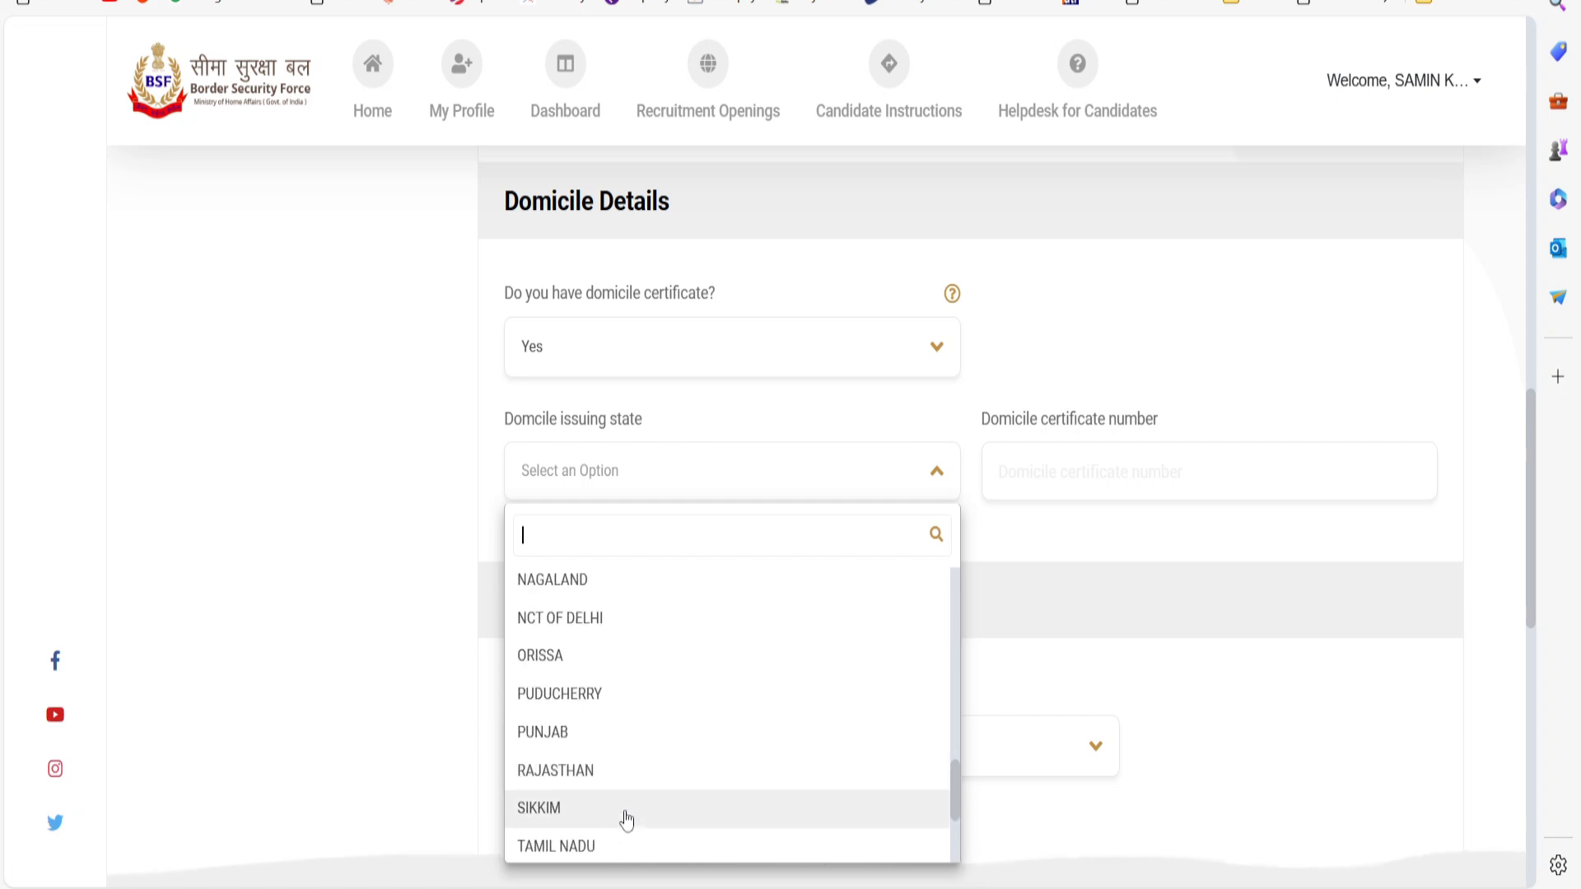
left_click(610, 835)
left_click(1054, 471)
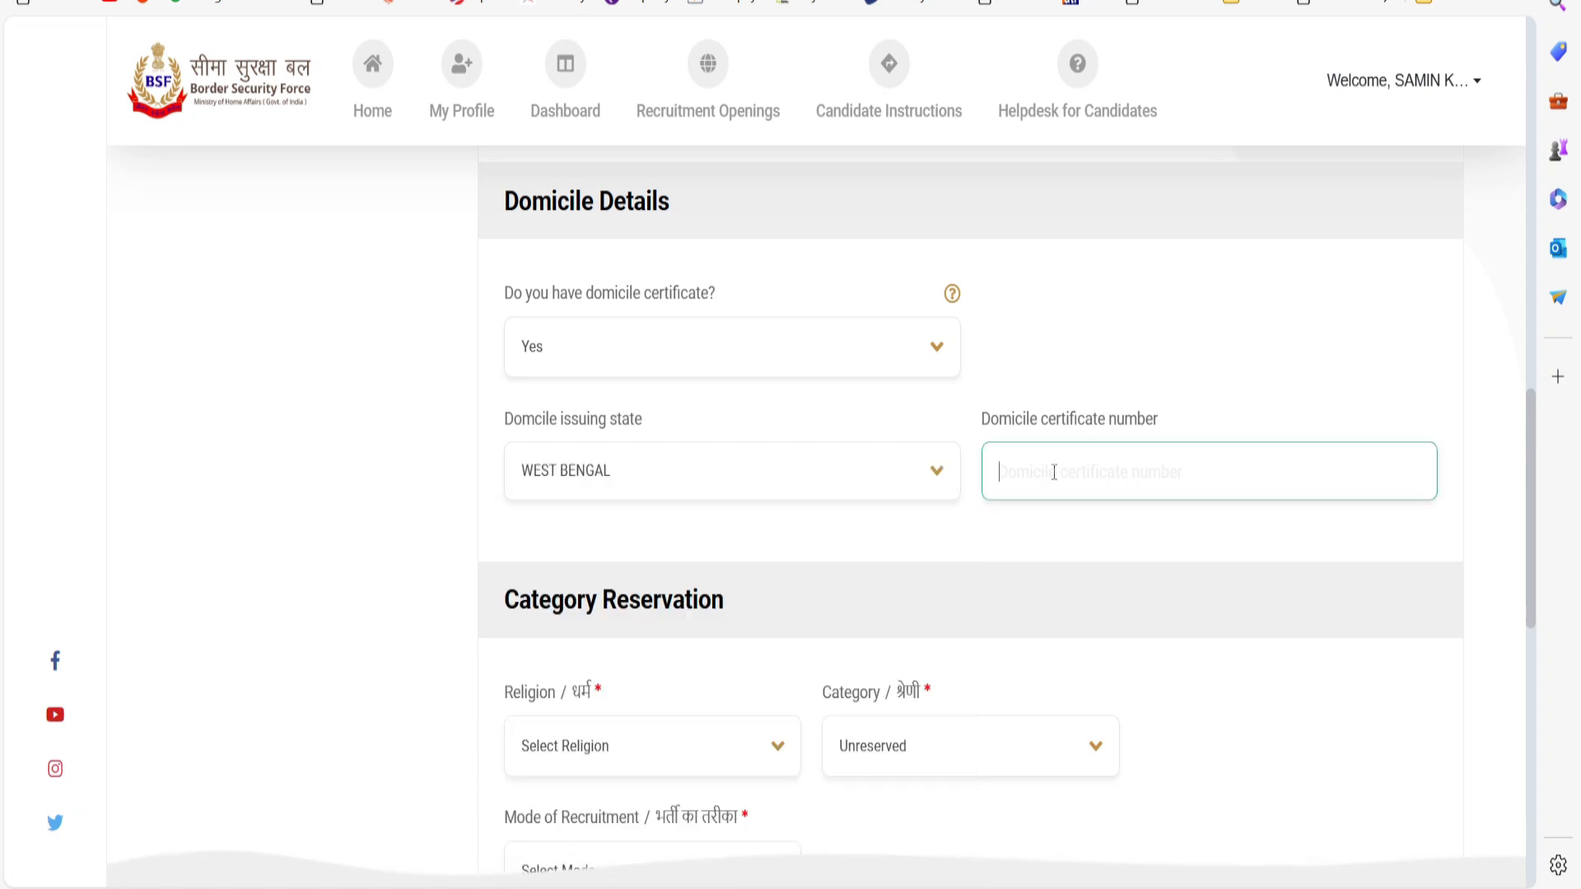
In the category reservation section, set the religion to Hindu.
scroll(1054, 472, "down", 5)
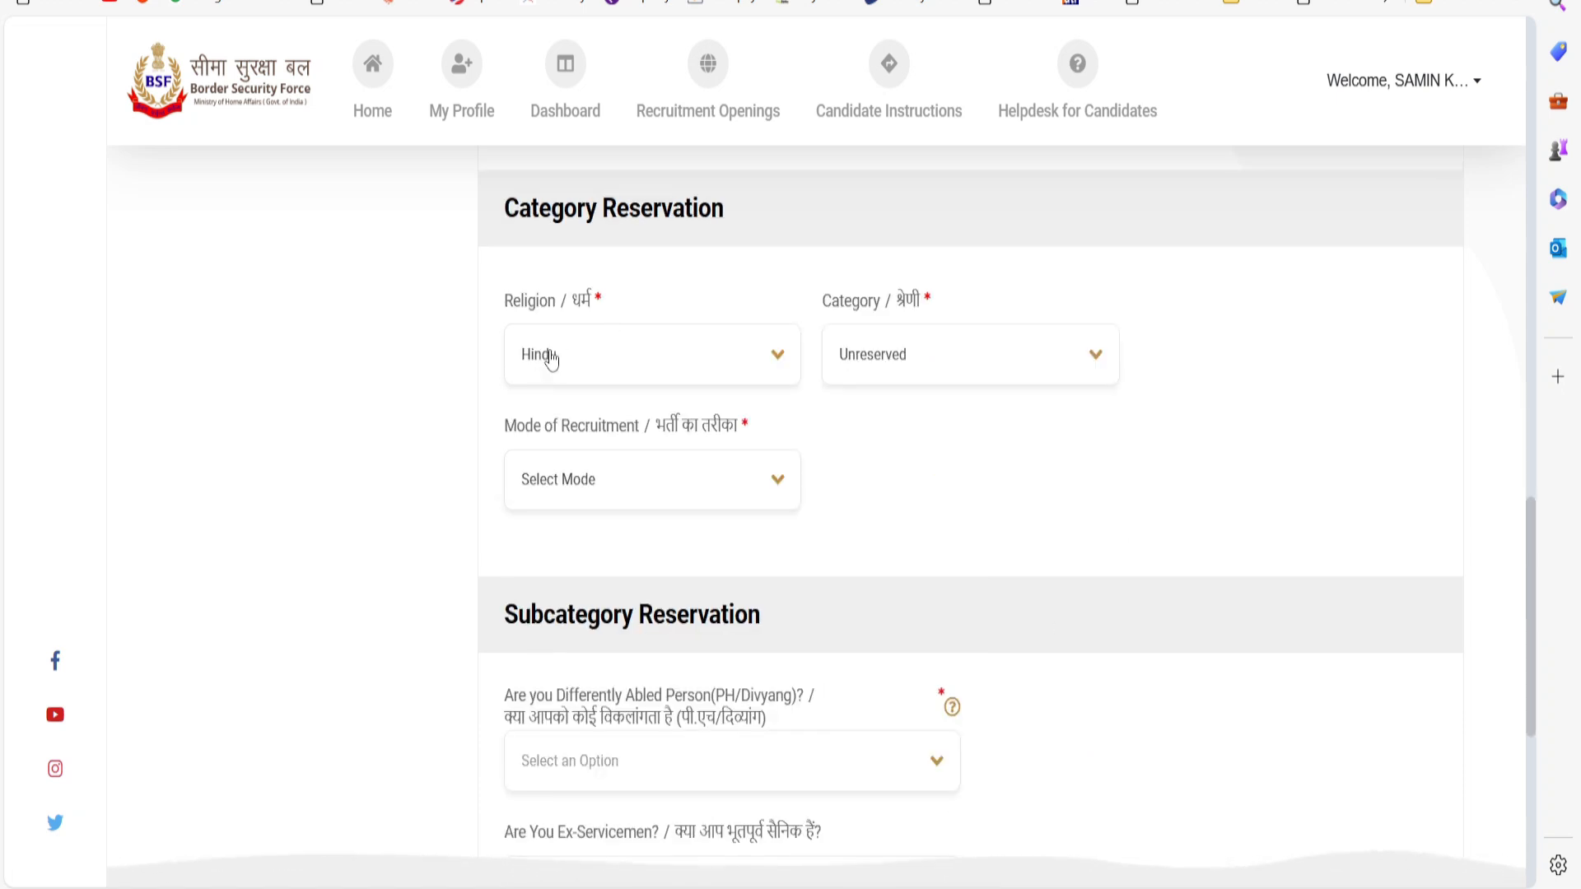
left_click(566, 370)
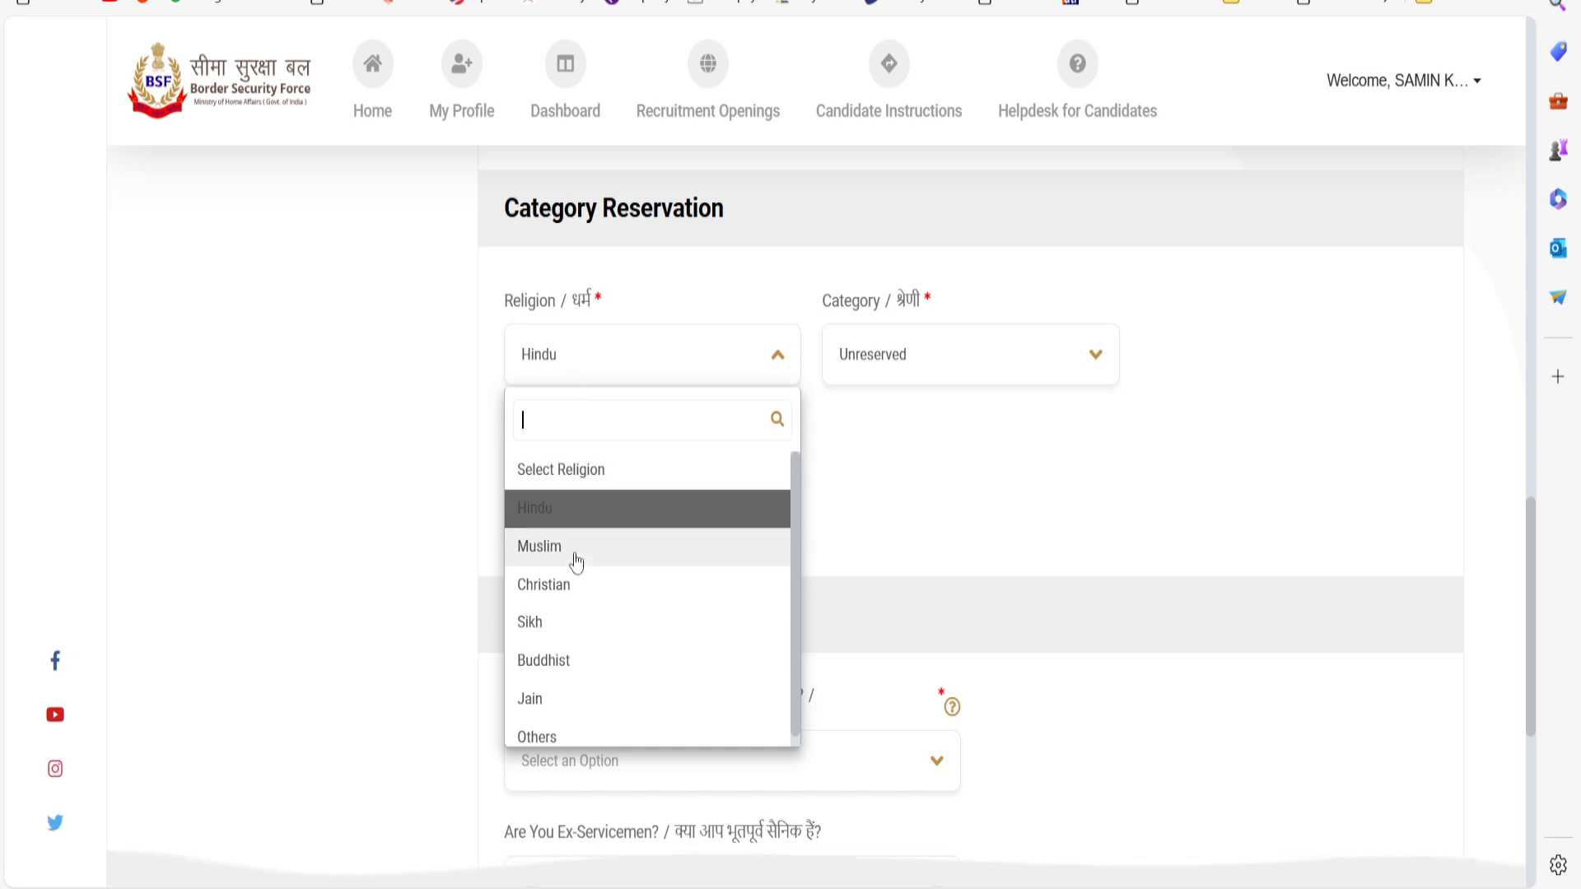
left_click(552, 512)
Try SC as the reservation category, and return the category to Unreserved.
left_click(897, 342)
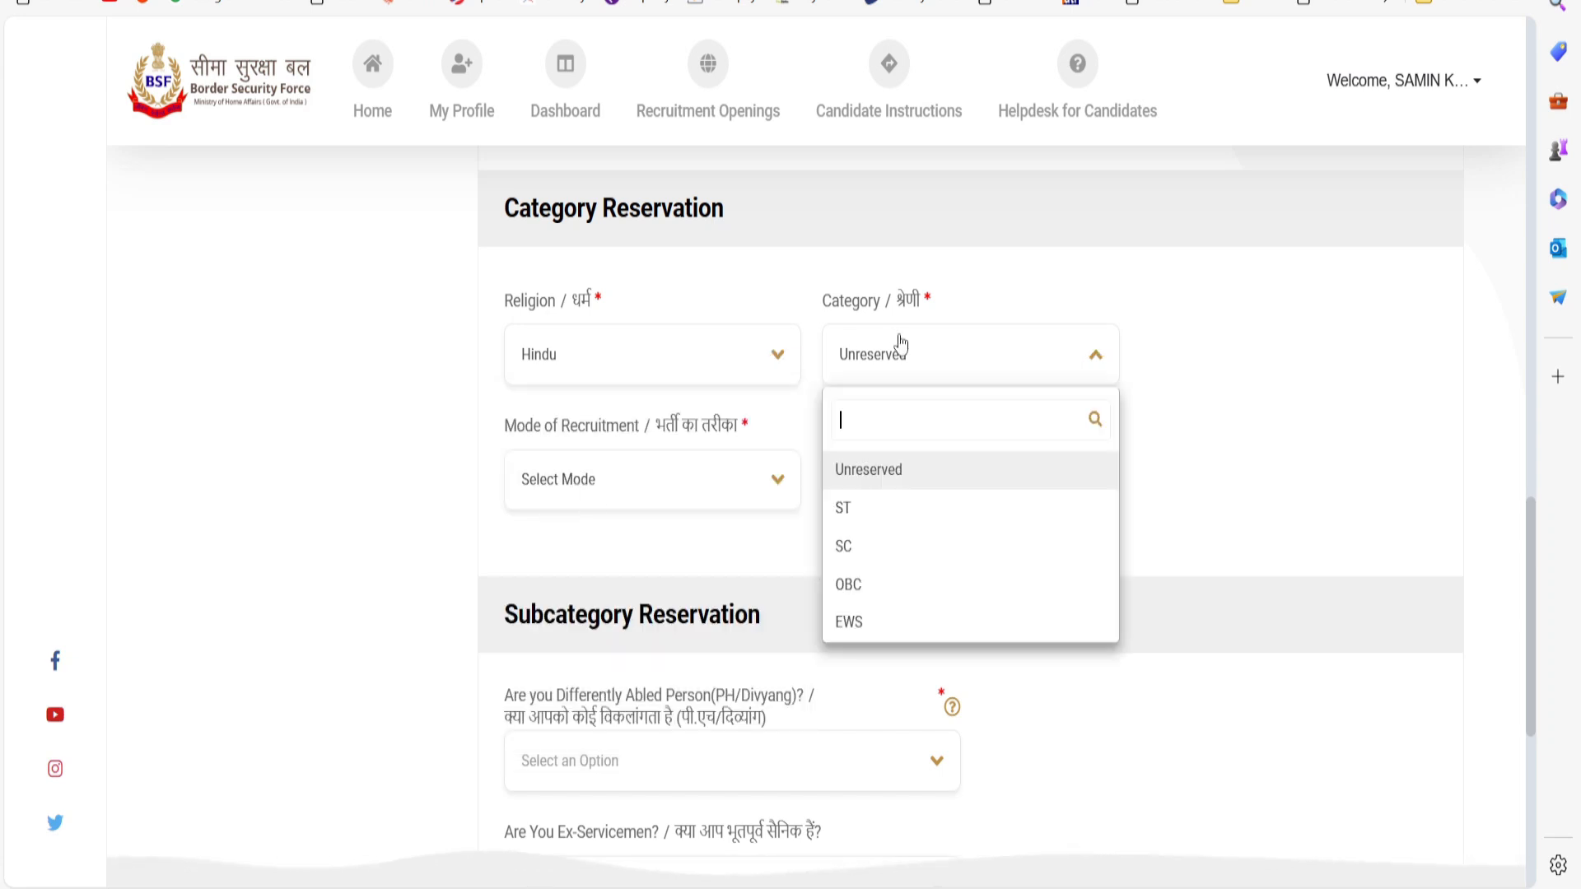
left_click(875, 551)
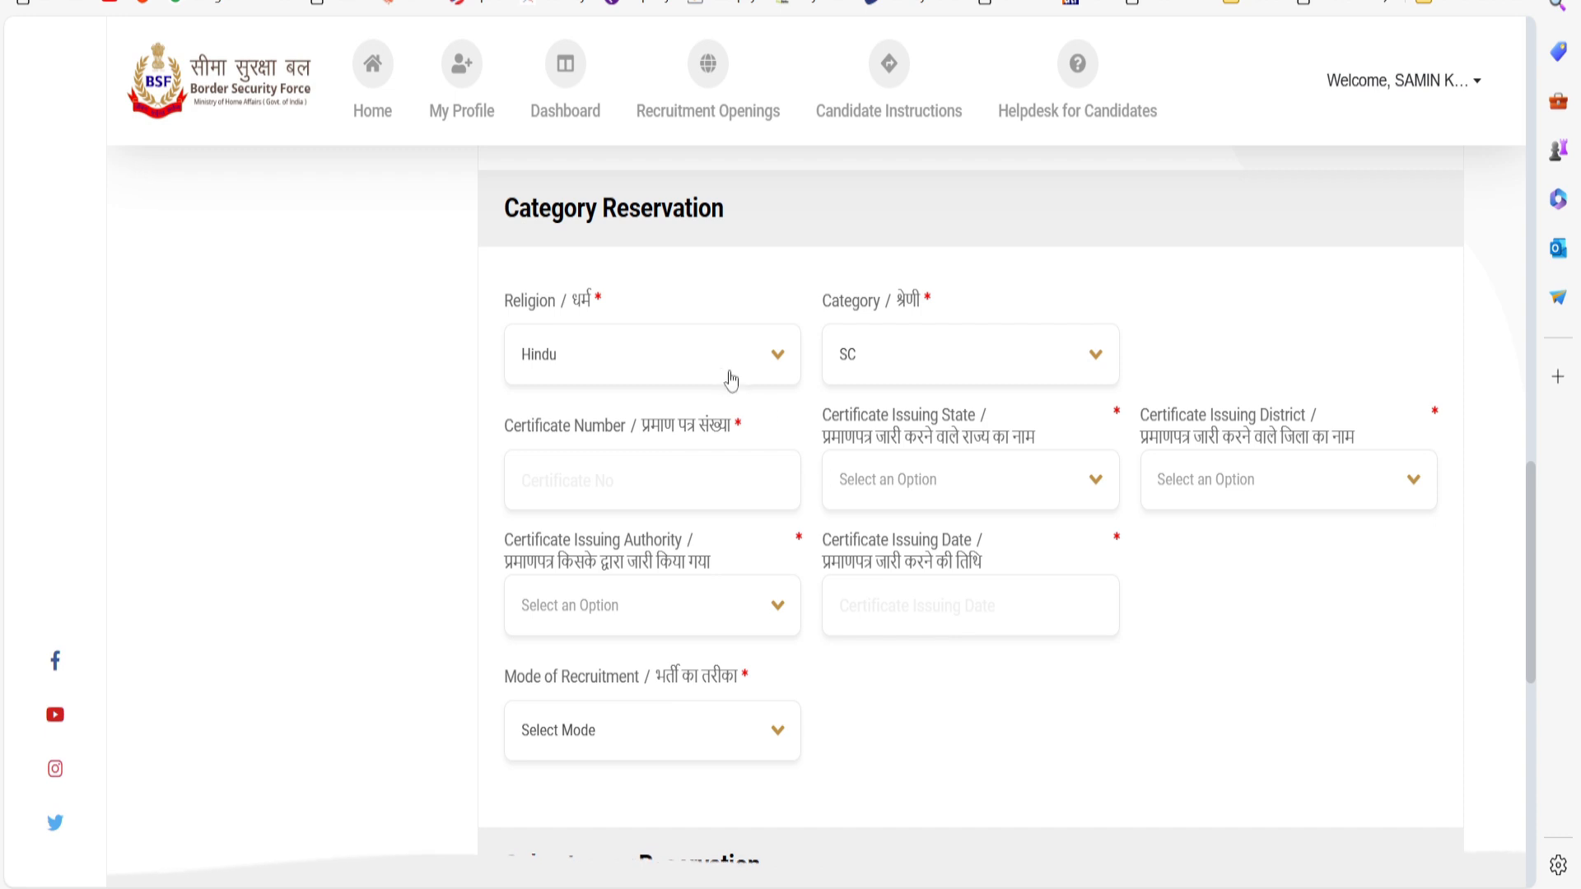
left_click(897, 366)
left_click(900, 467)
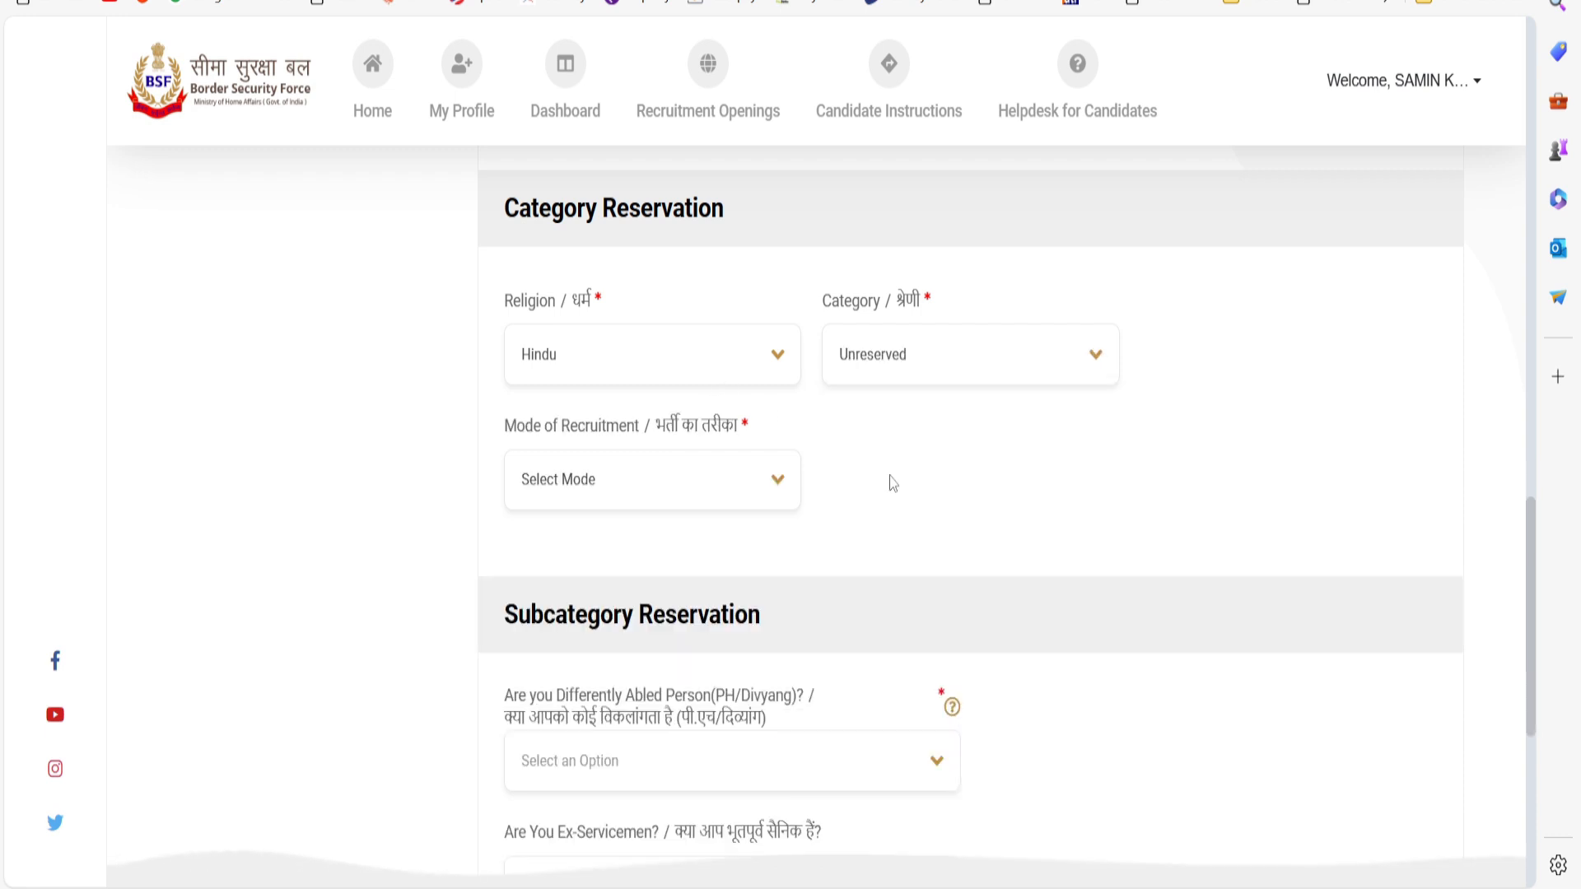
Set the mode of recruitment to Direct entry(DE) and answer No to the differently abled person question.
left_click(654, 501)
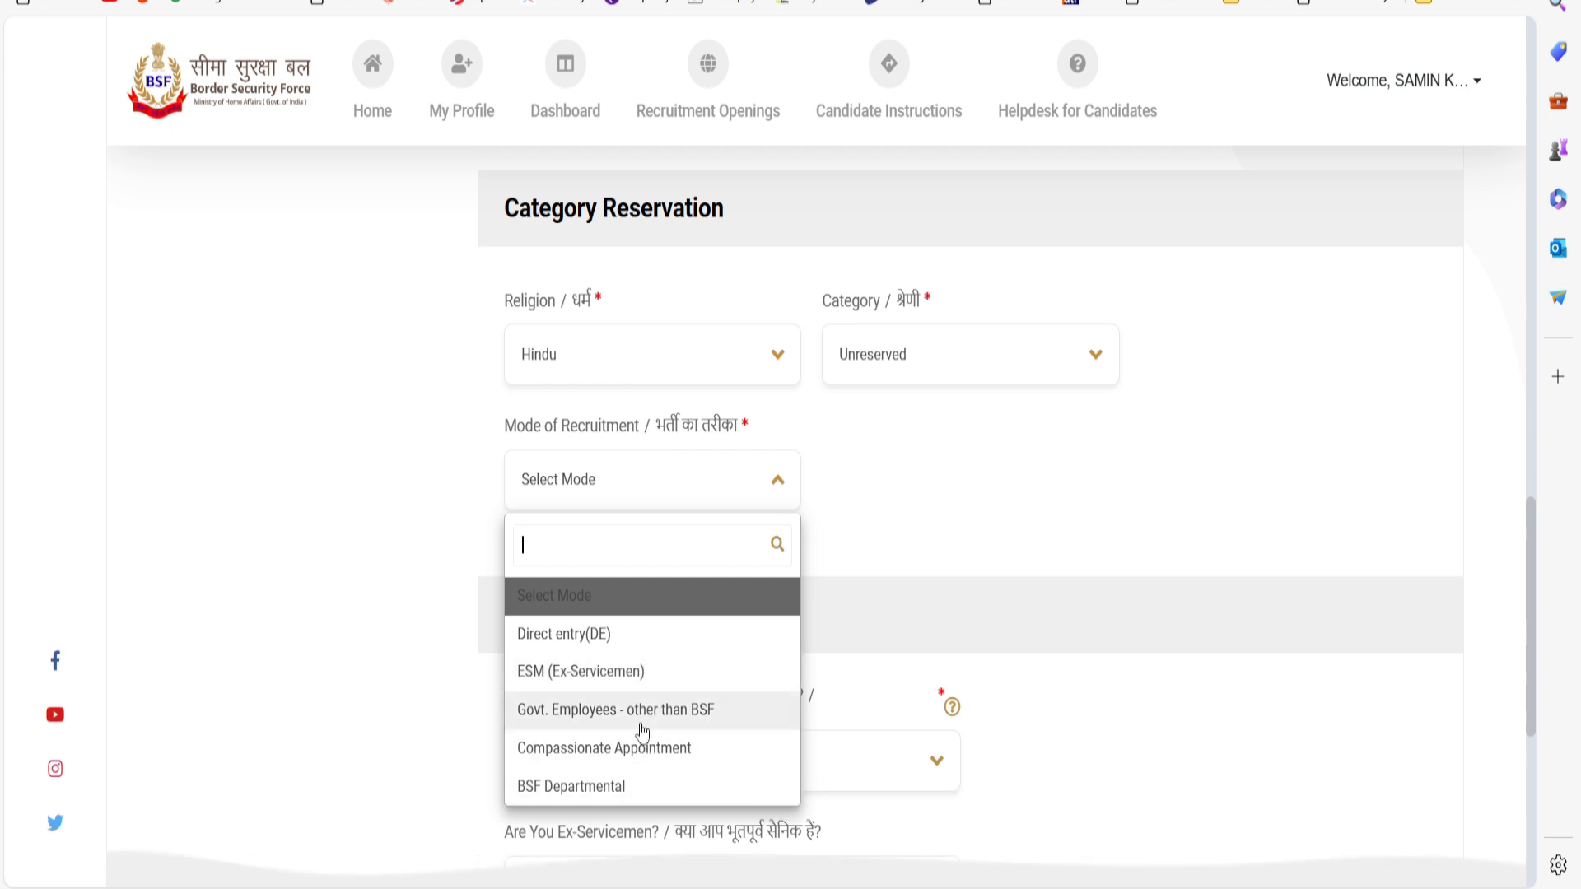
left_click(585, 634)
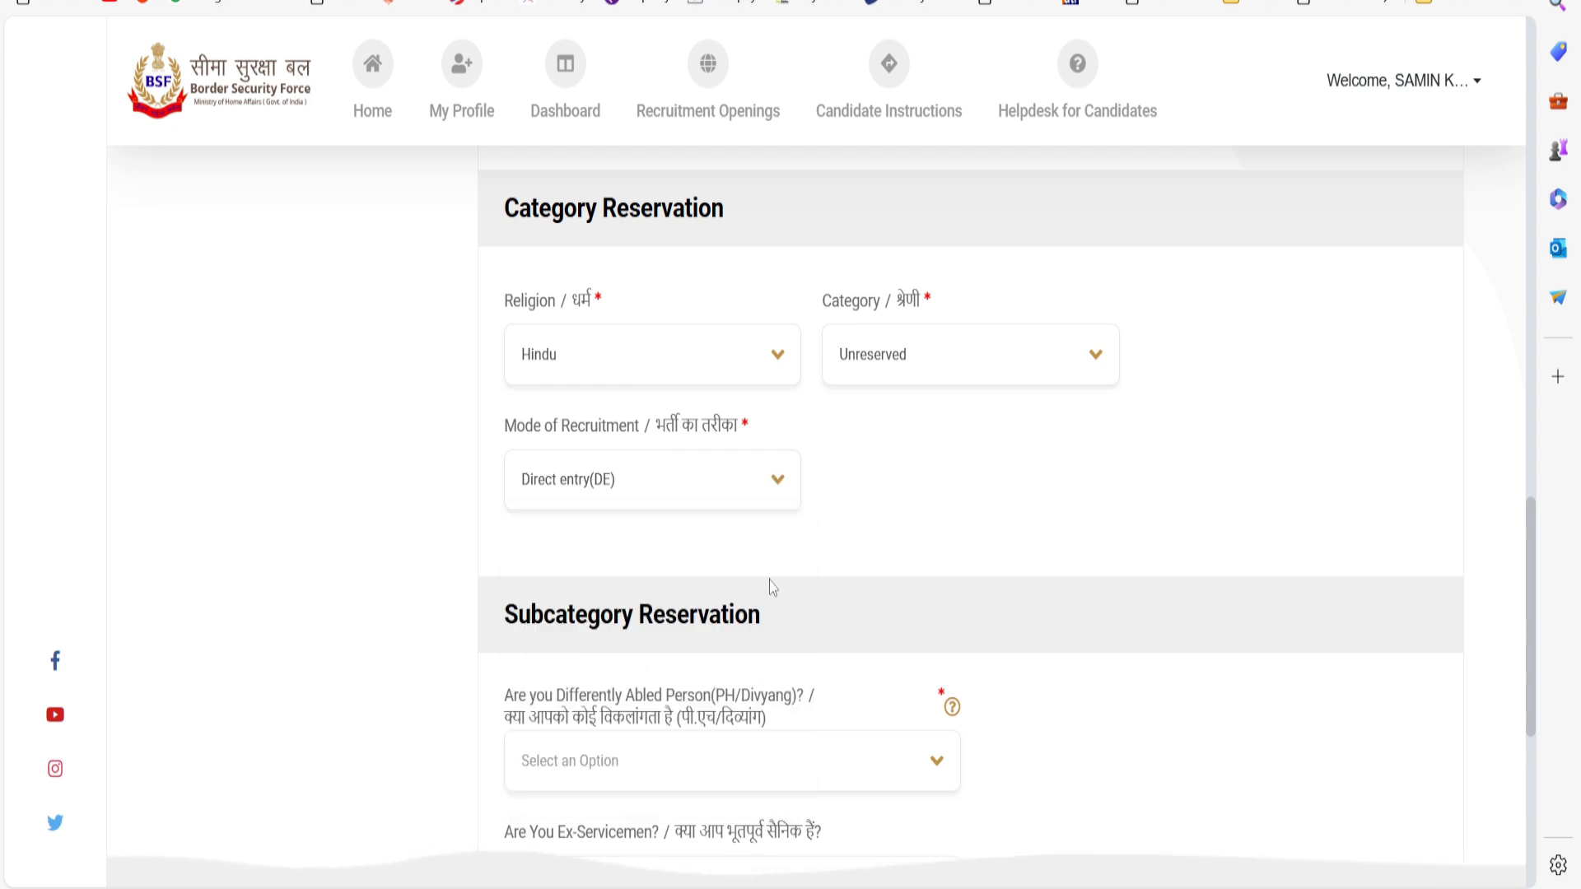
scroll(769, 586, "down", 5)
left_click(676, 394)
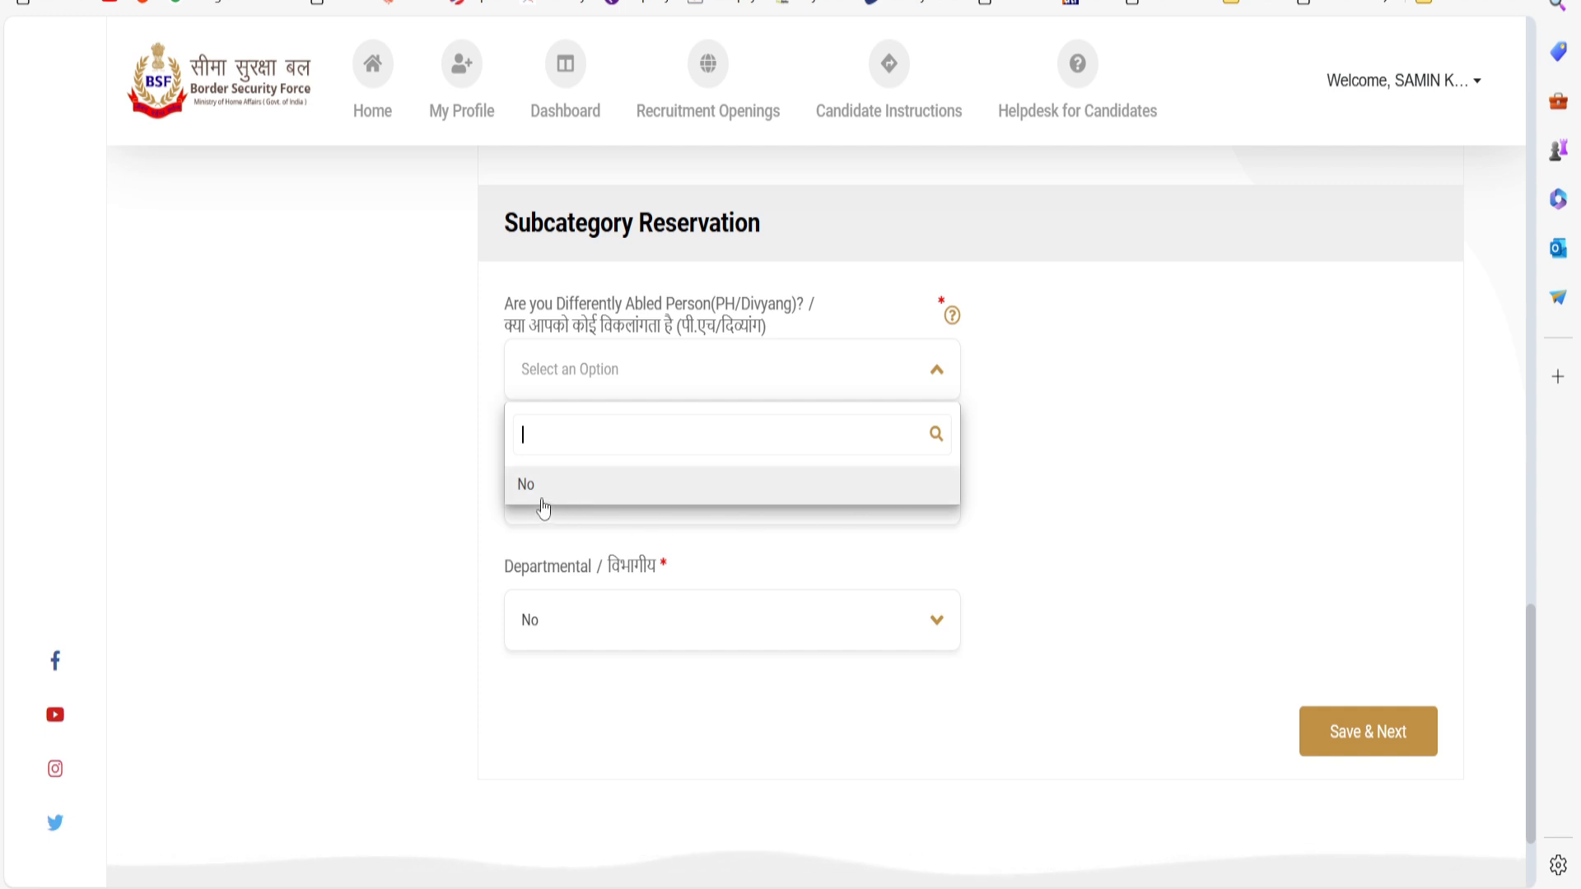
left_click(662, 484)
Keep No for the ex-servicemen and departmental questions, and save the personal information to continue to the address details.
left_click(647, 513)
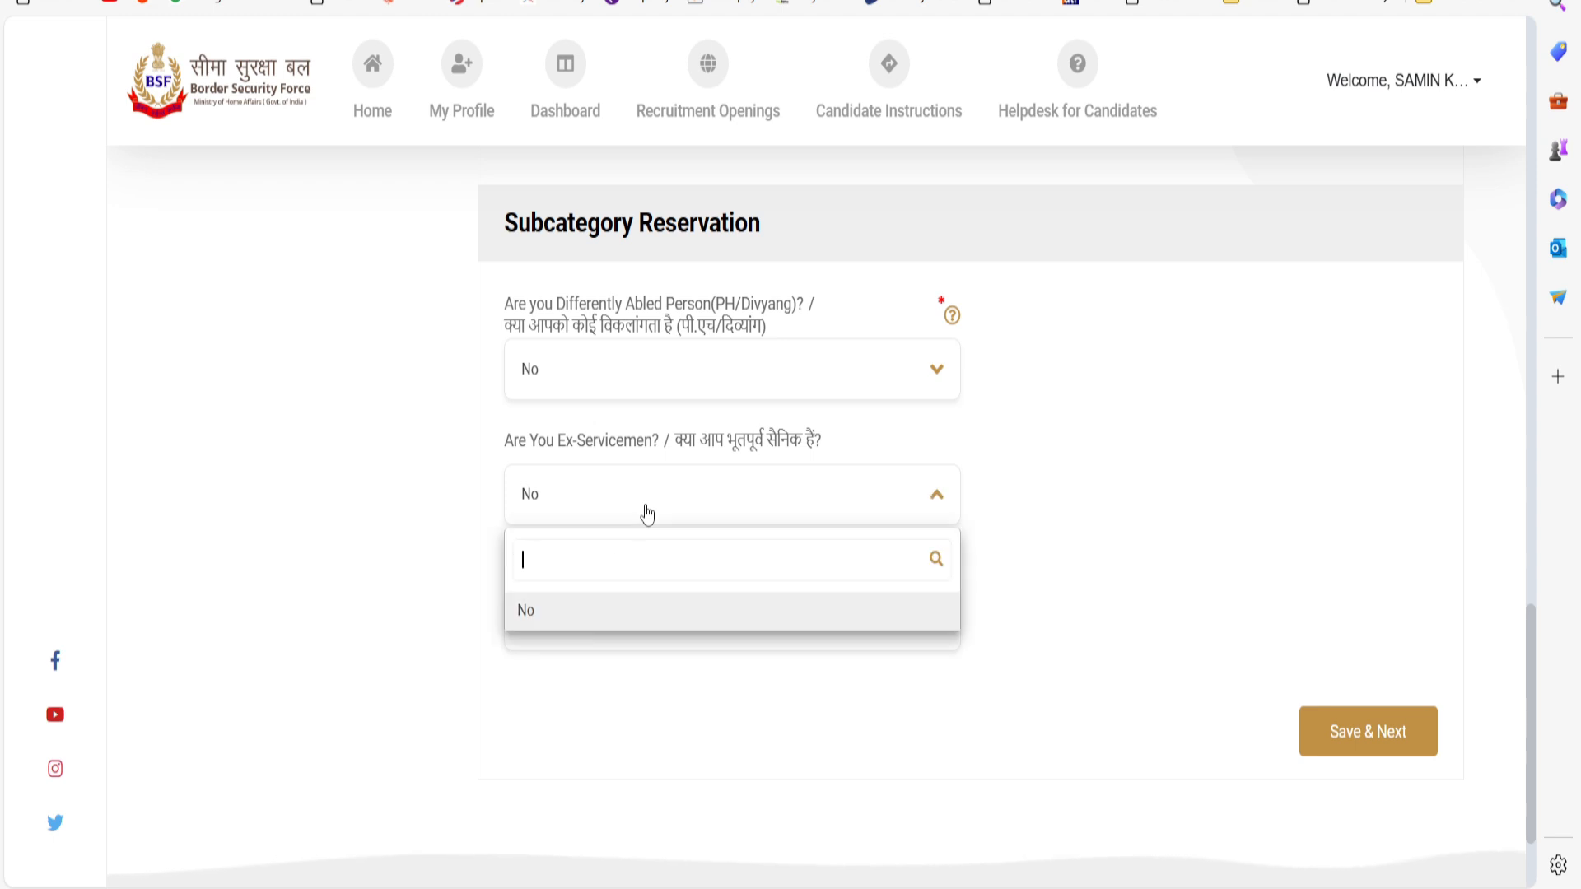
left_click(892, 614)
left_click(617, 634)
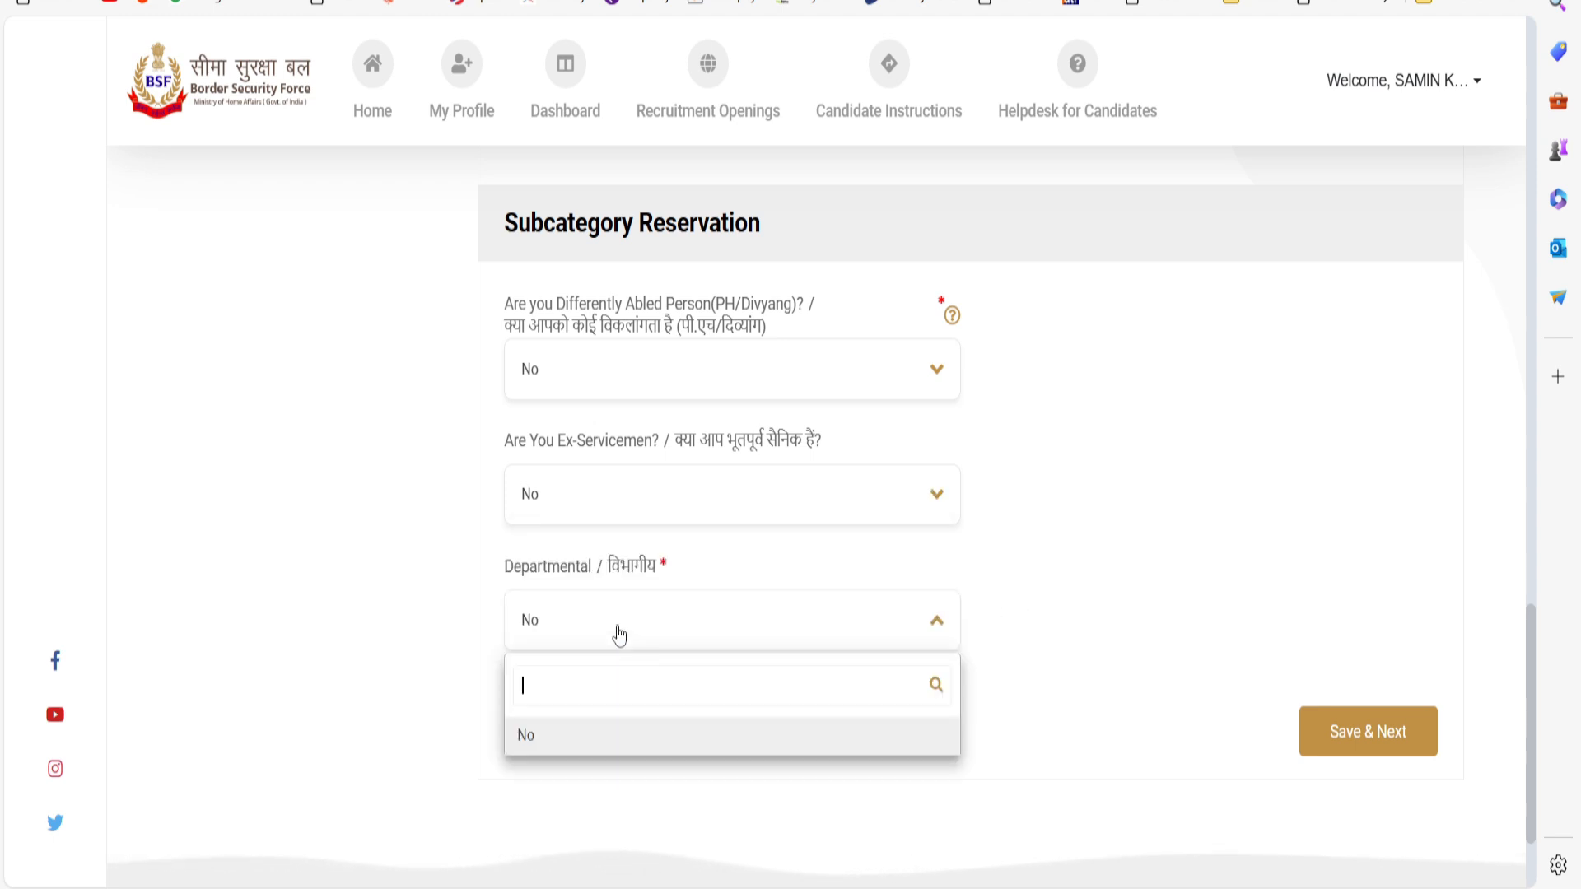
left_click(1080, 607)
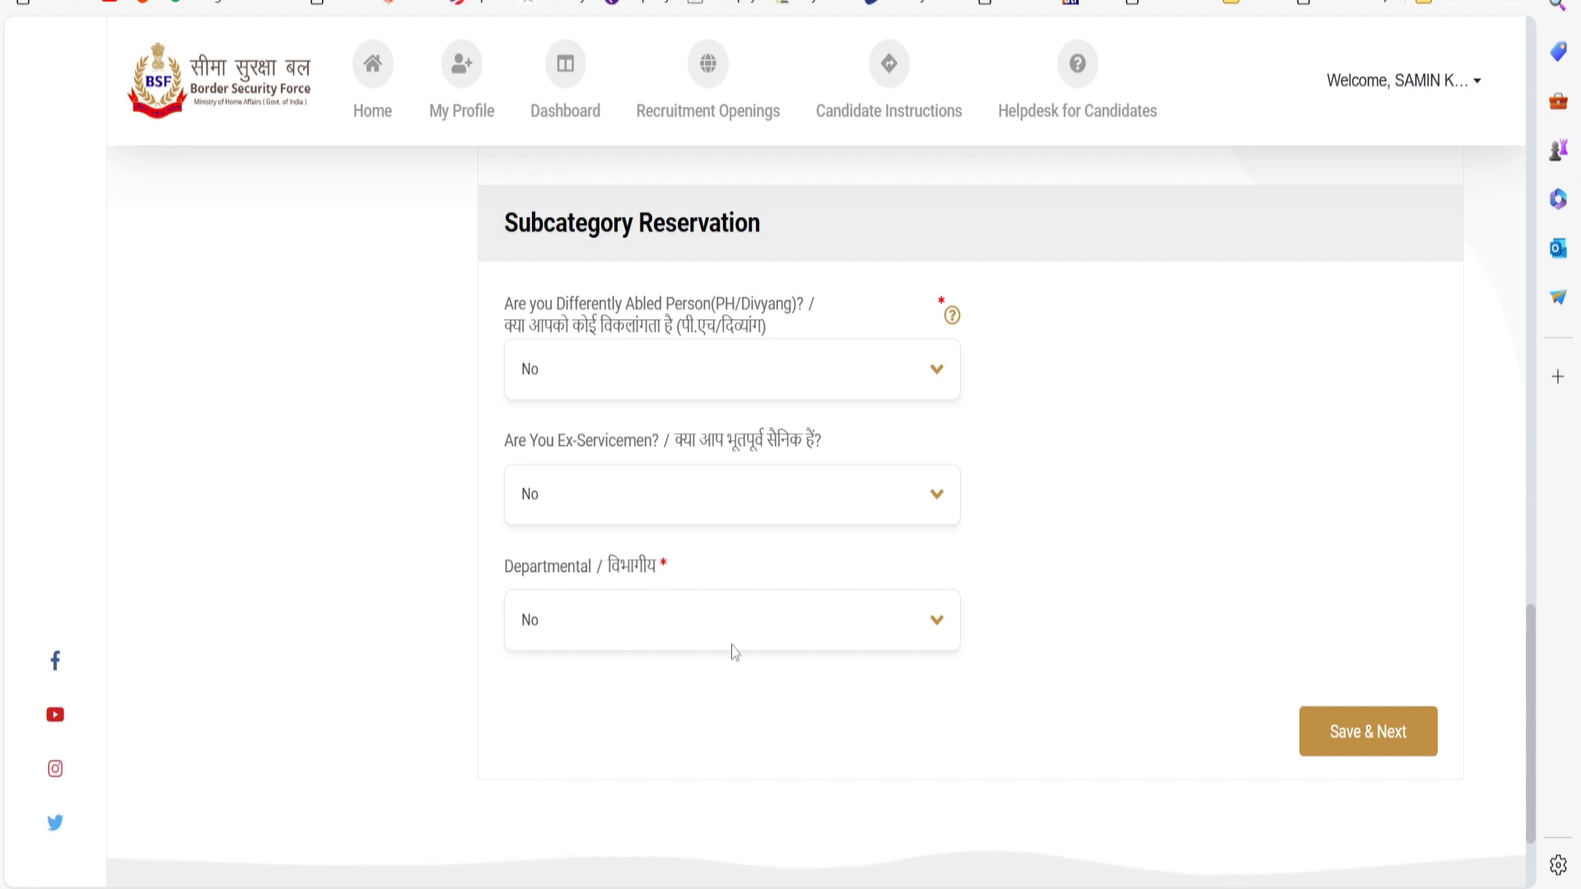
scroll(1305, 625, "down", 2)
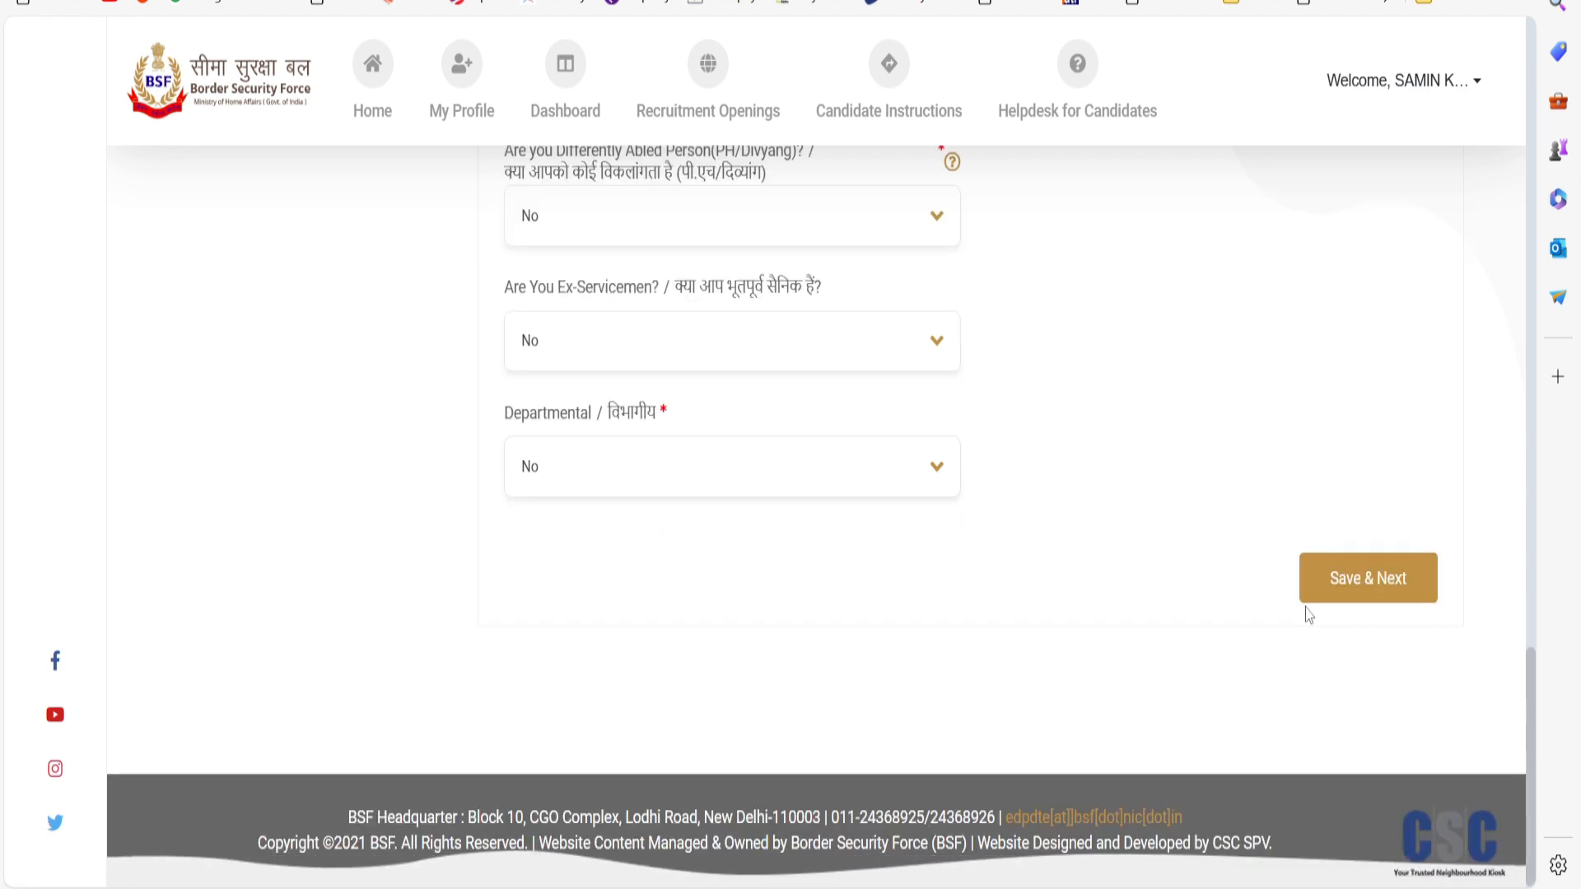
left_click(1311, 594)
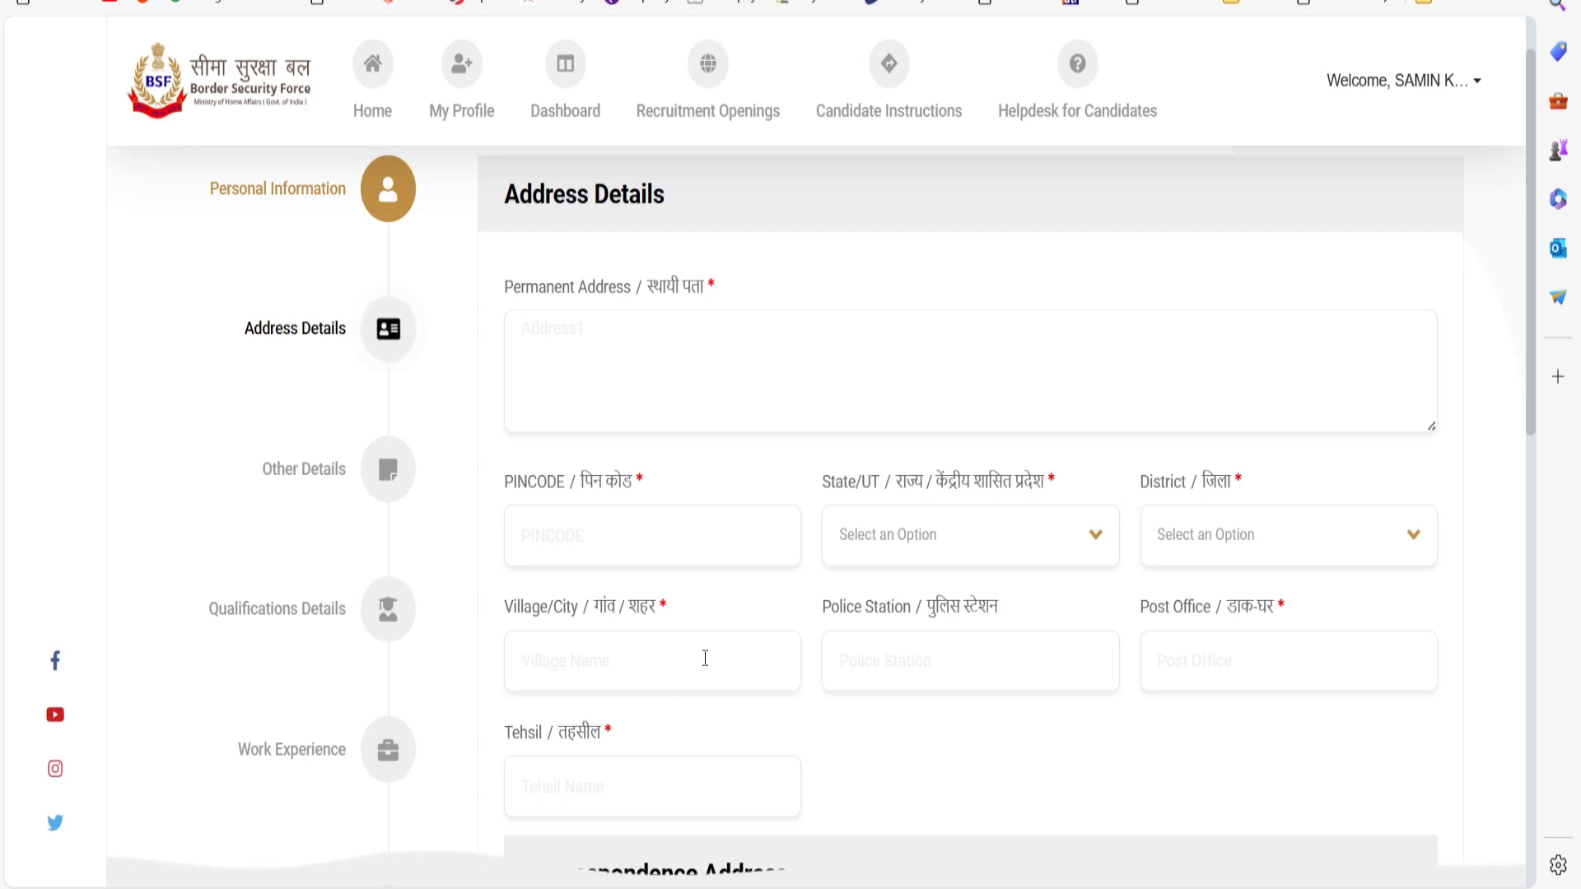
Complete the candidate's address details and save them to continue to the other details.
scroll(708, 652, "down", 3)
scroll(708, 652, "down", 2)
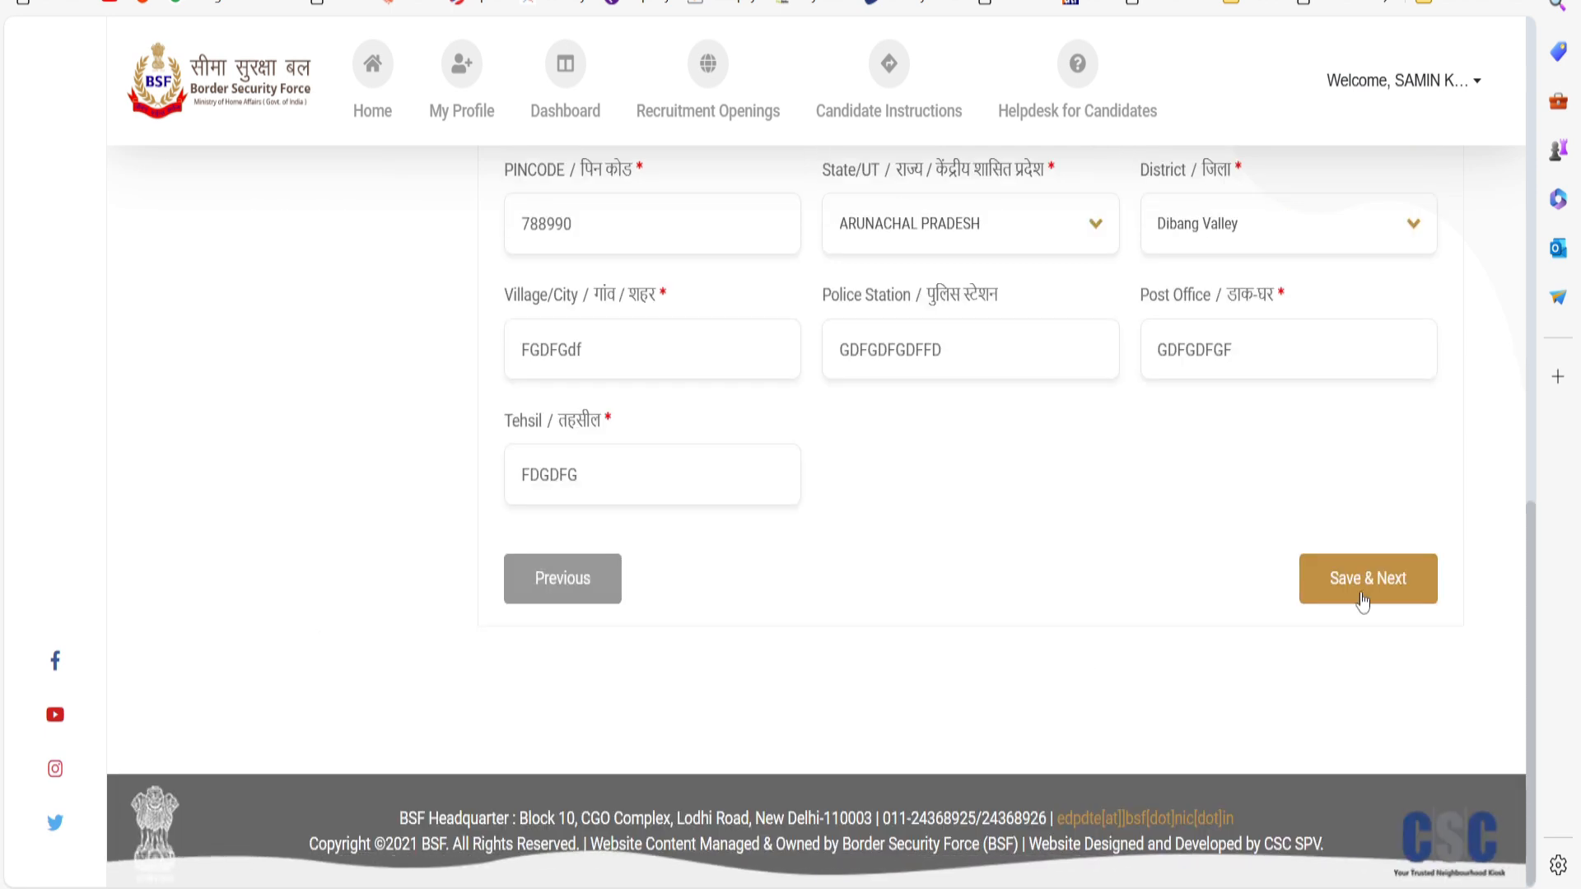
left_click(1363, 601)
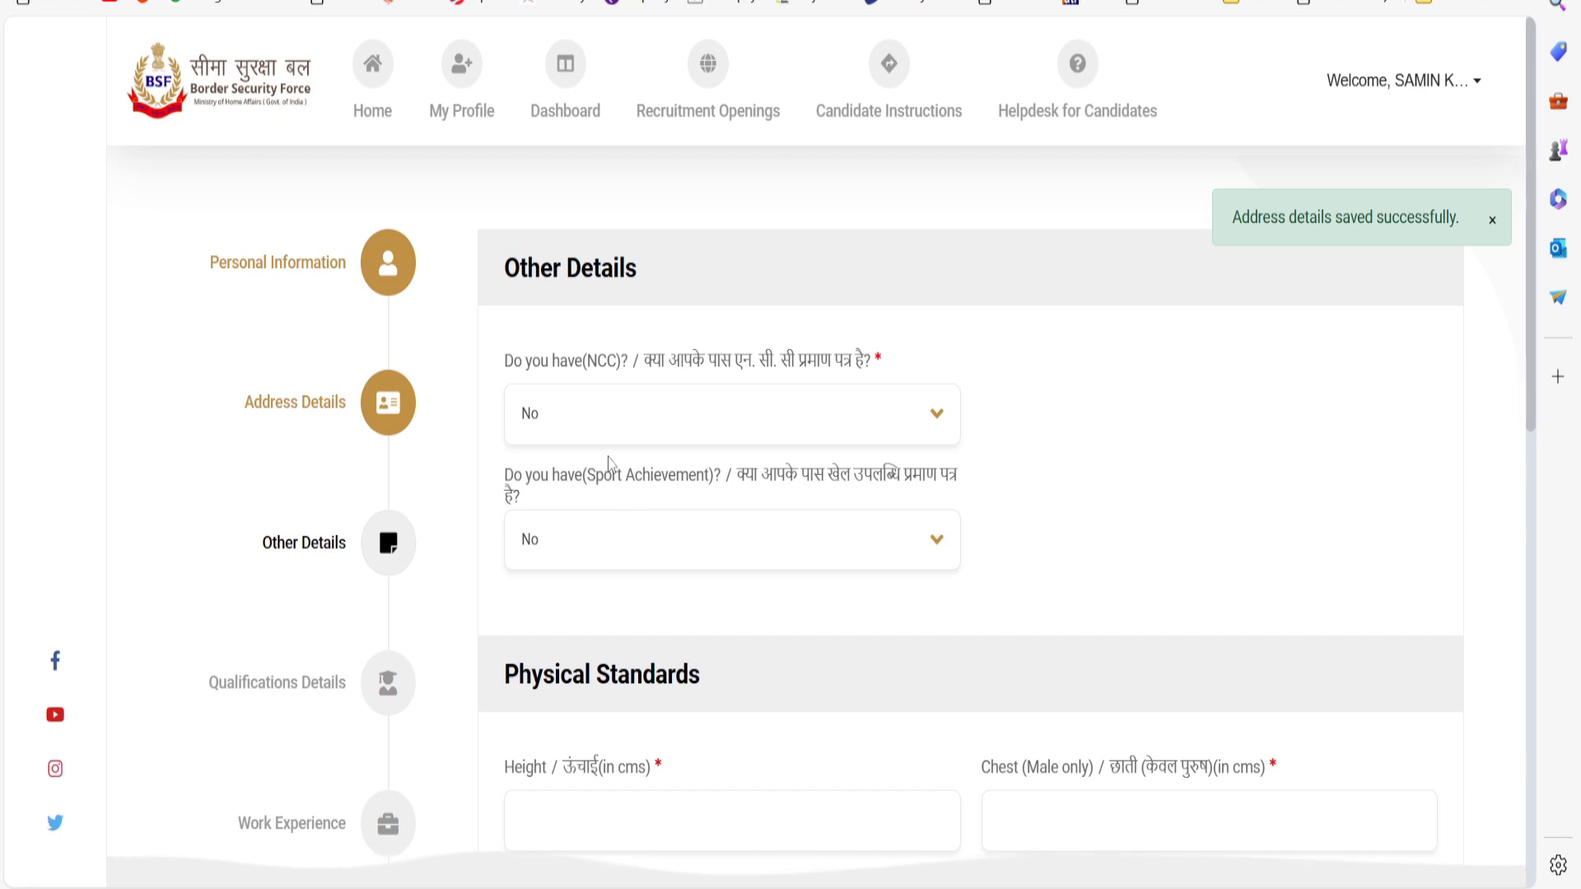
Answer No to having an NCC certificate and review the sport achievement options, leaving that answer at No.
left_click(561, 435)
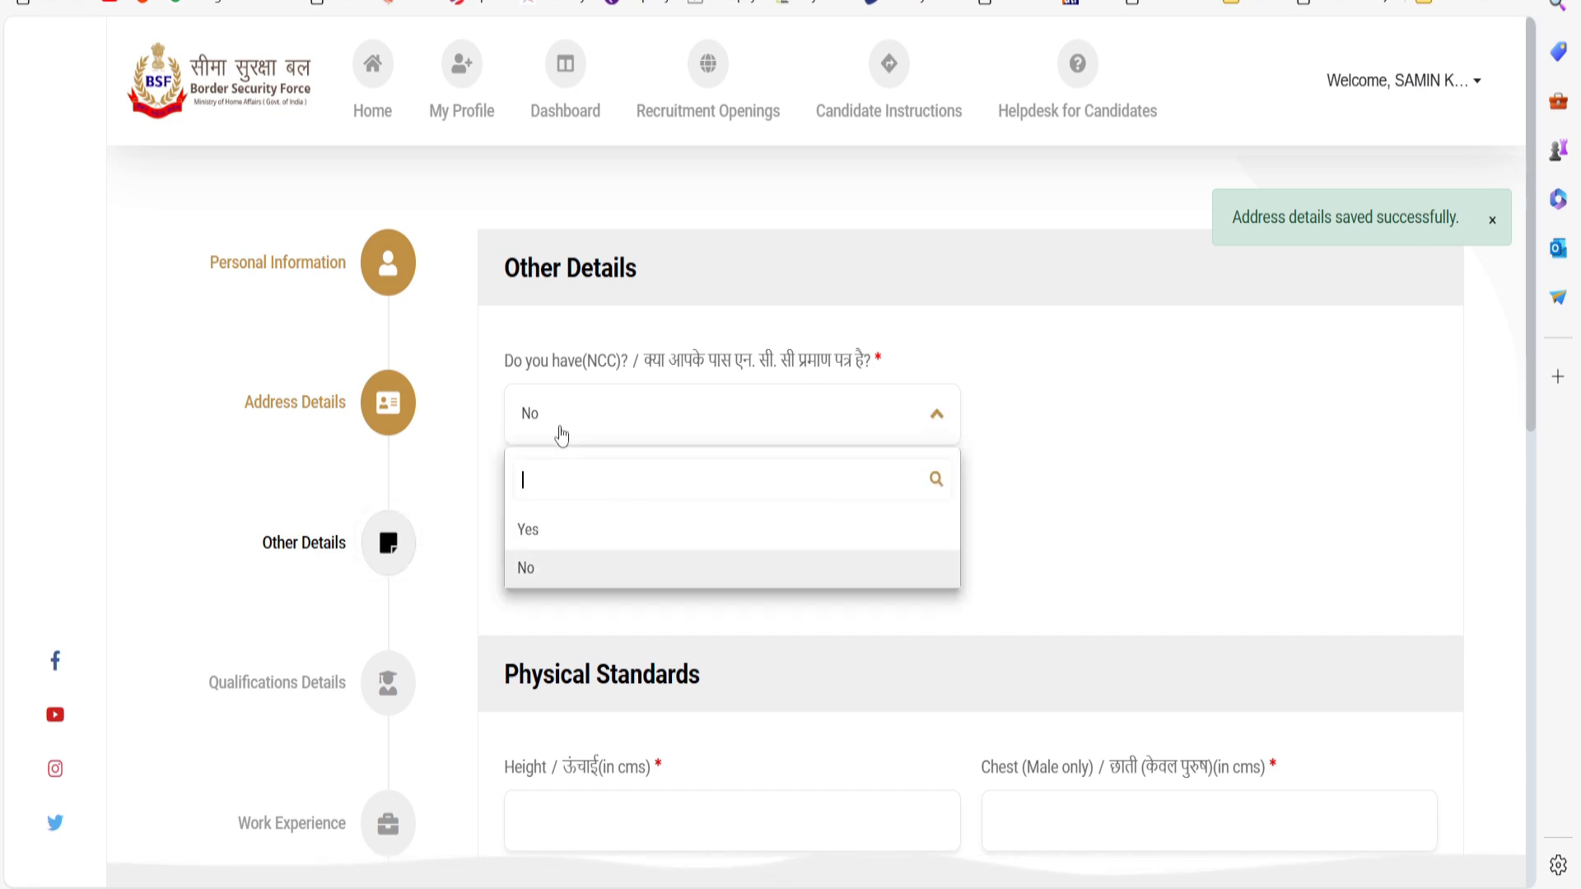
left_click(554, 563)
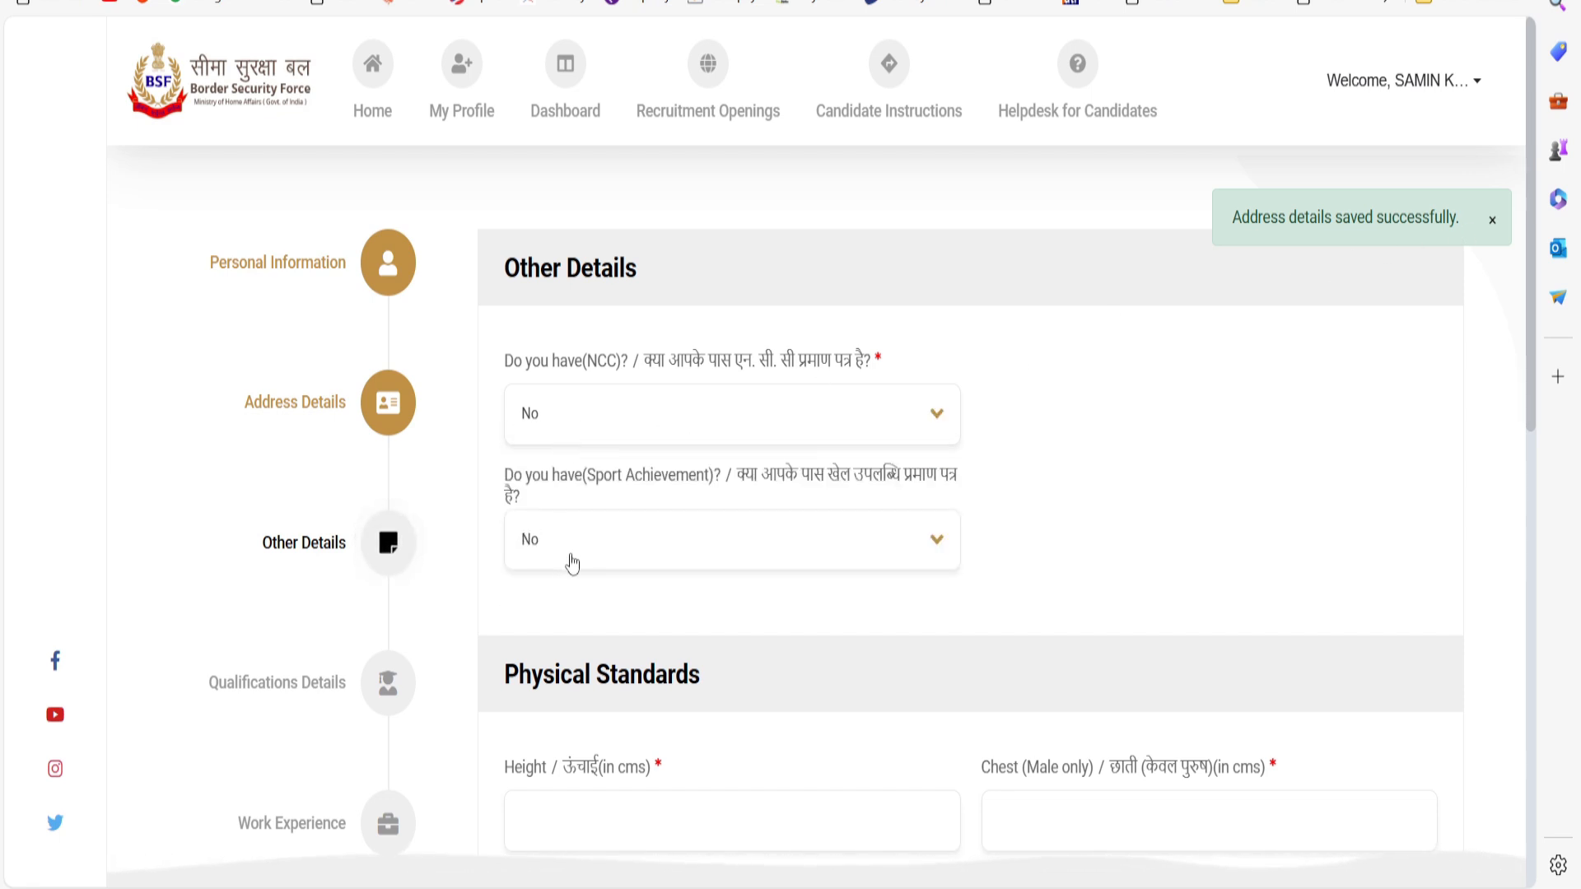
left_click(569, 562)
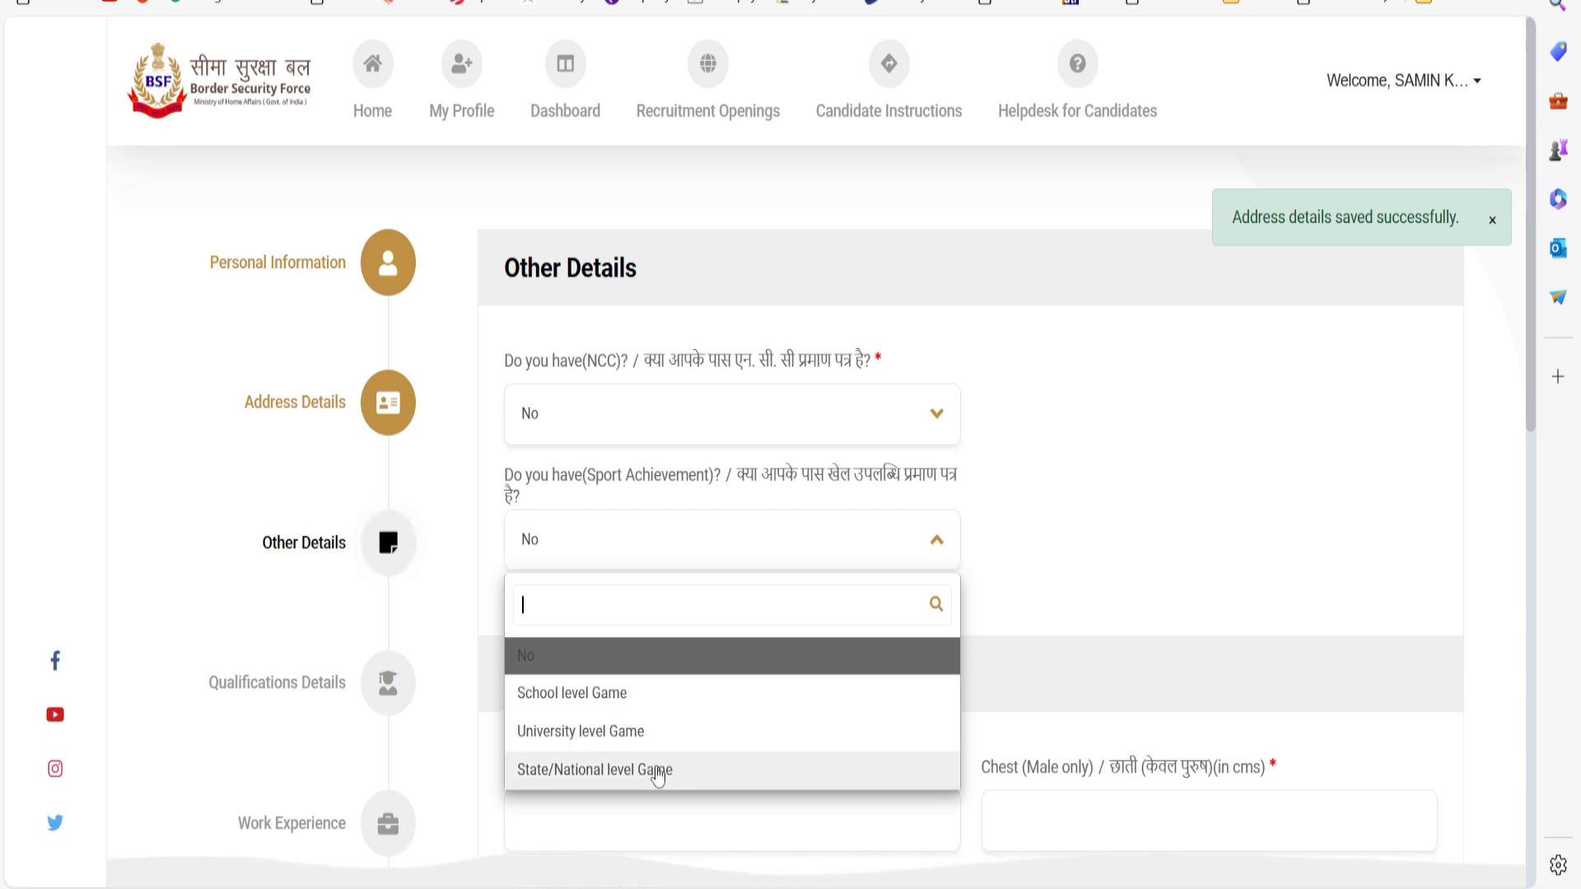
scroll(595, 449, "down", 4)
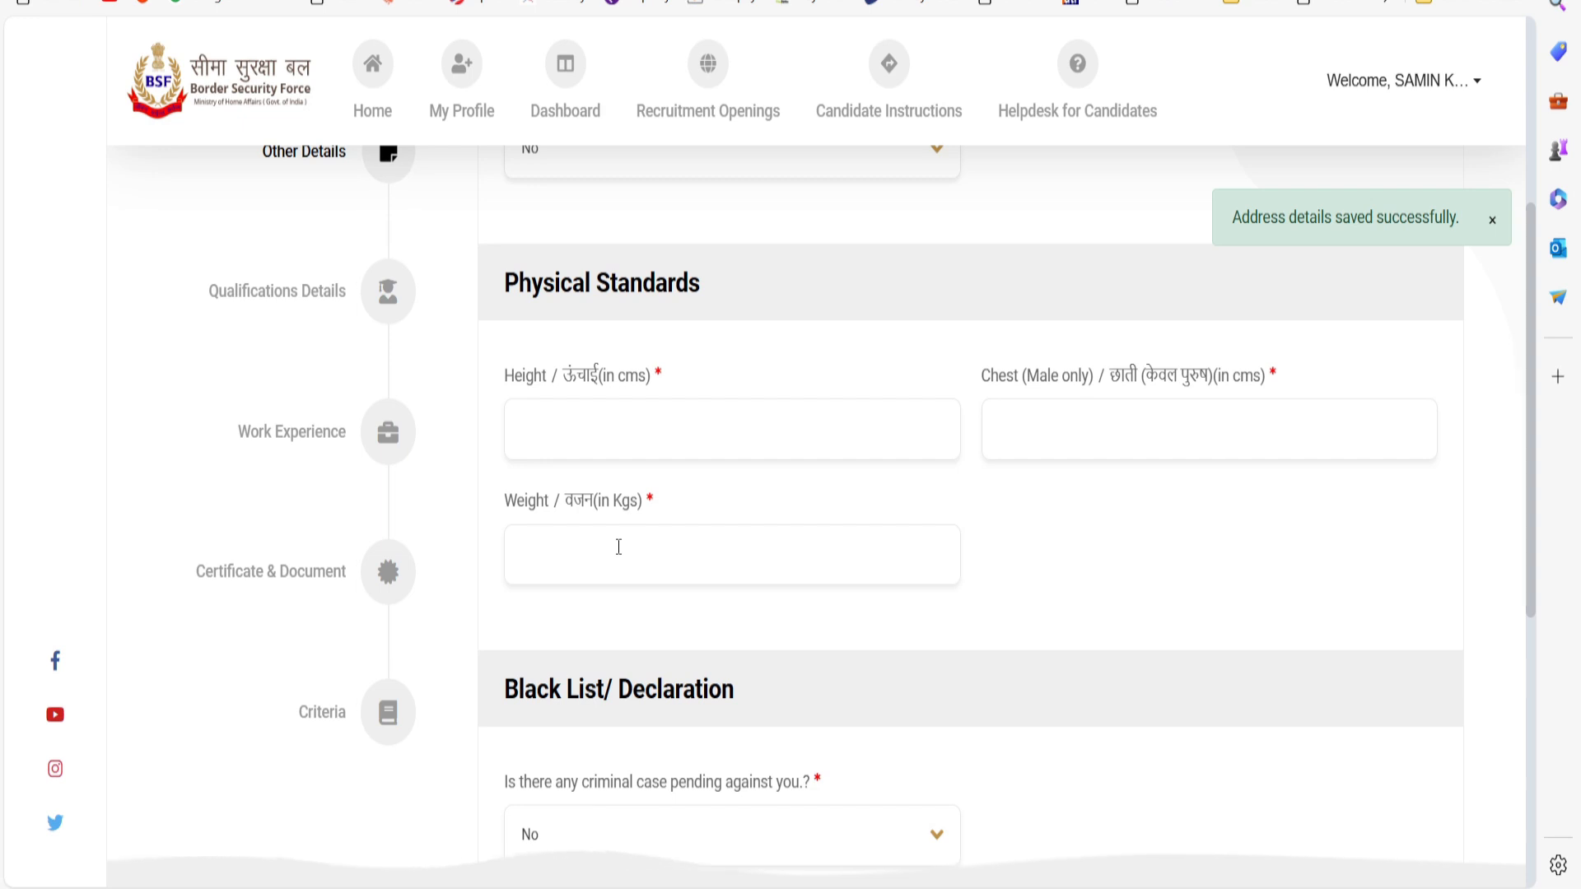
Enter the physical standards as height 188 cm, chest 88 cm and weight 66 kg, and save the other details to continue.
left_click(583, 428)
scroll(732, 439, "down", 5)
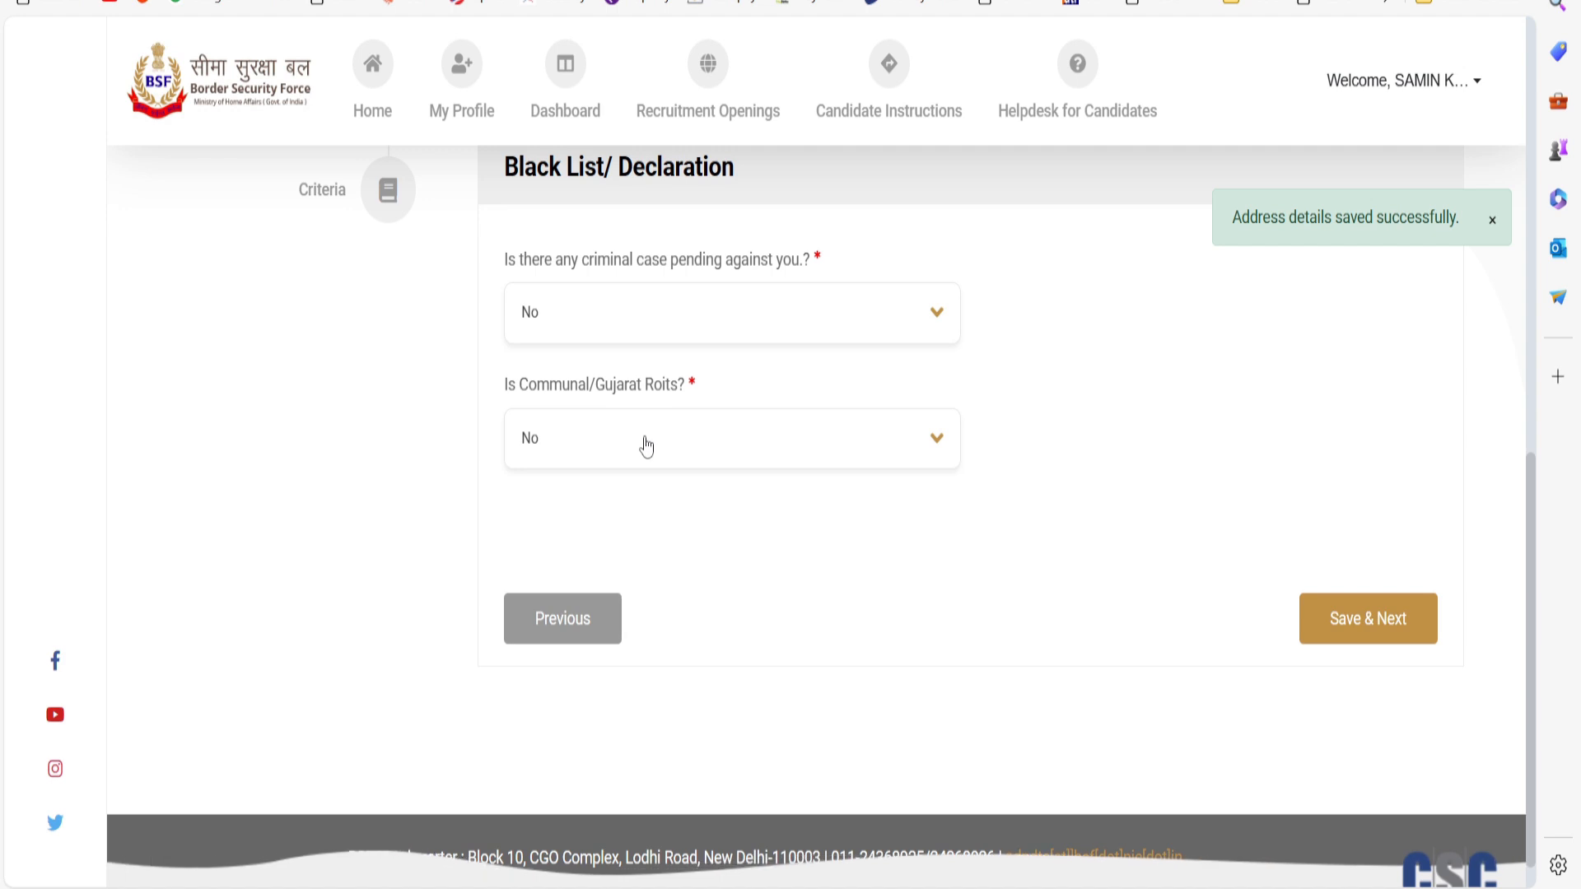
left_click(1378, 643)
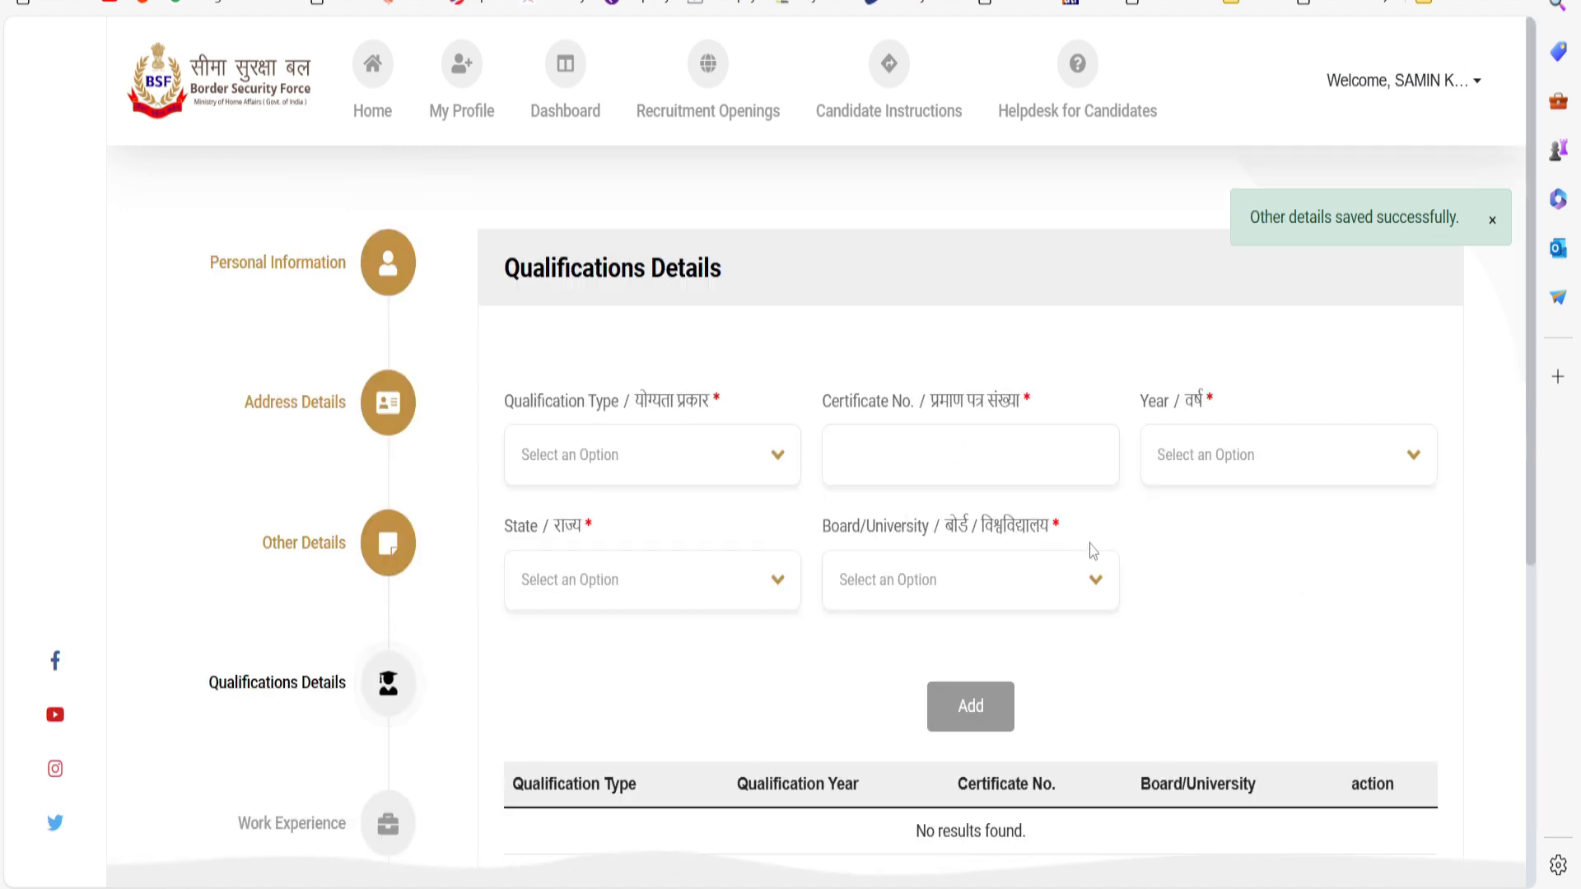
Set the qualification type to SSC/Matric/High School and enter its certificate number.
left_click(662, 468)
left_click(662, 468)
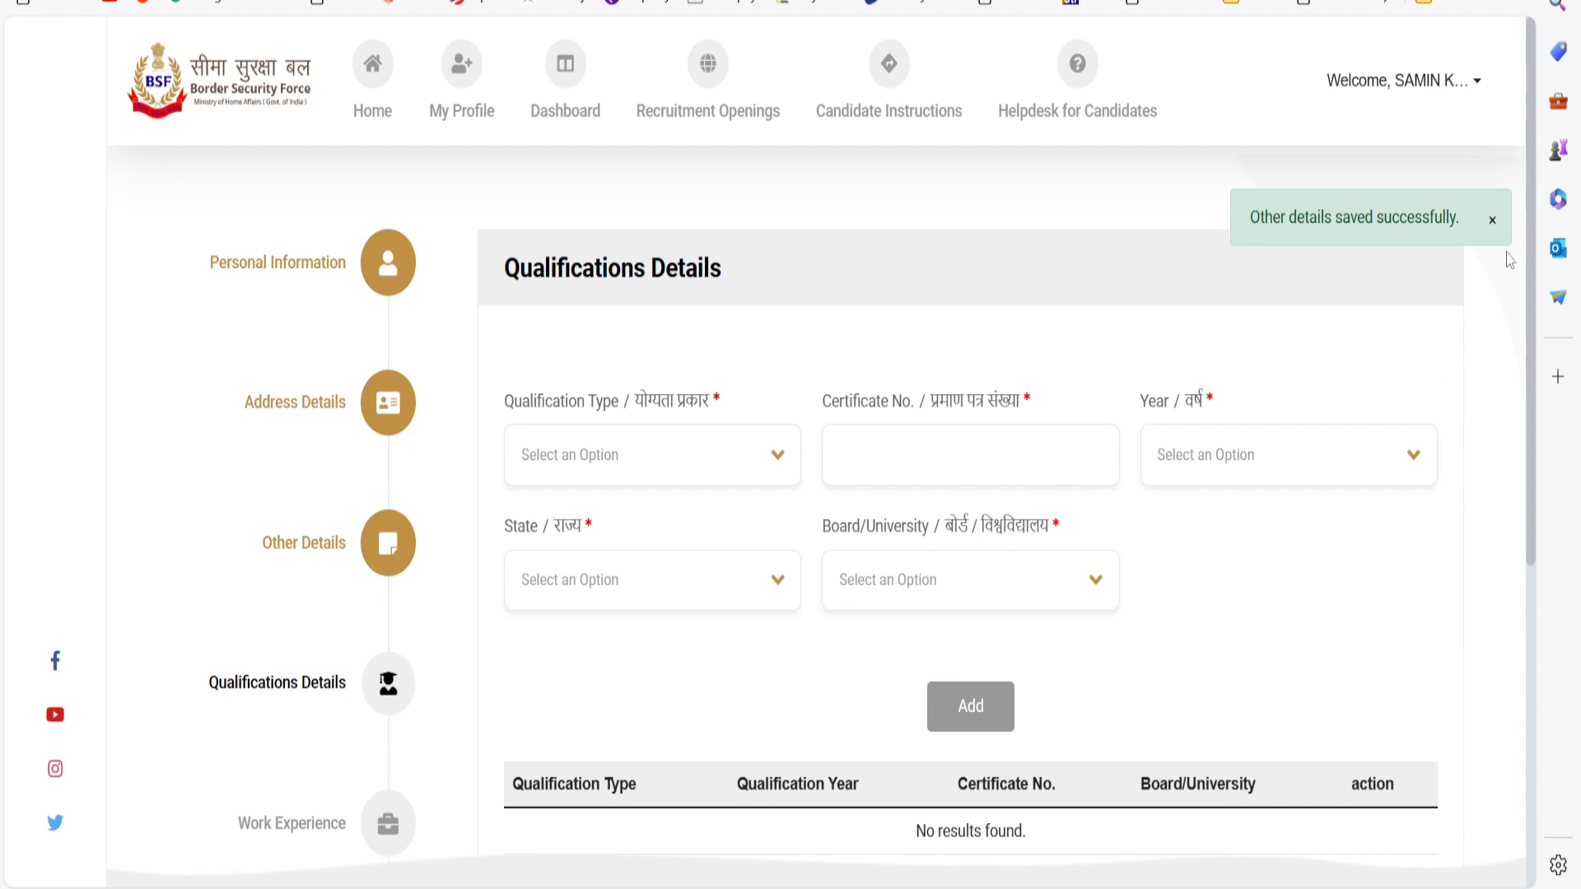
left_click(1492, 219)
left_click(688, 470)
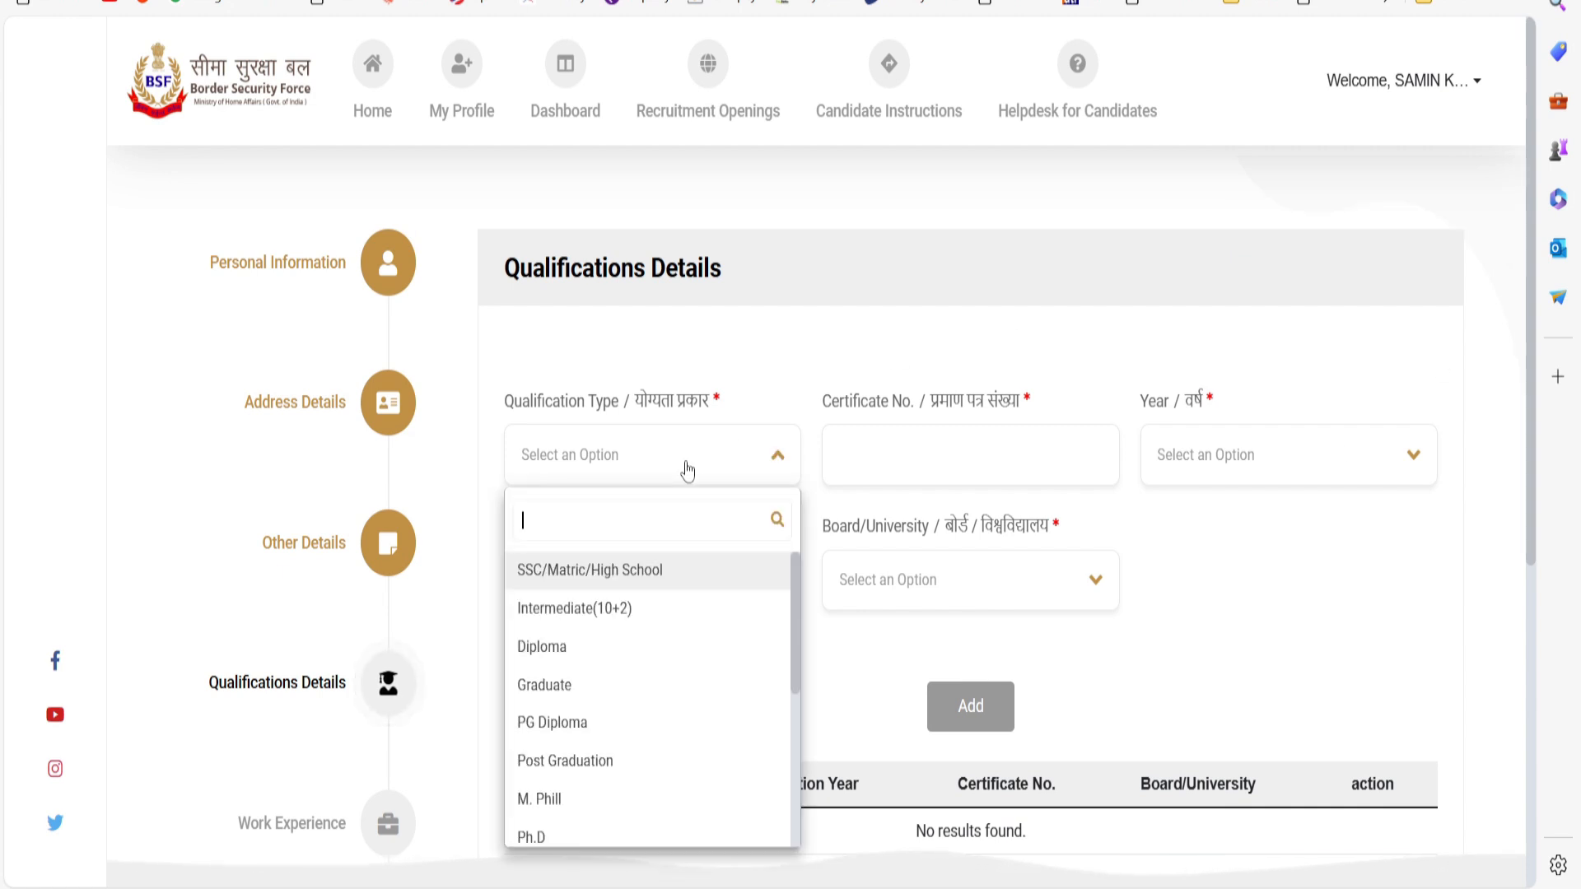
left_click(633, 581)
left_click(933, 449)
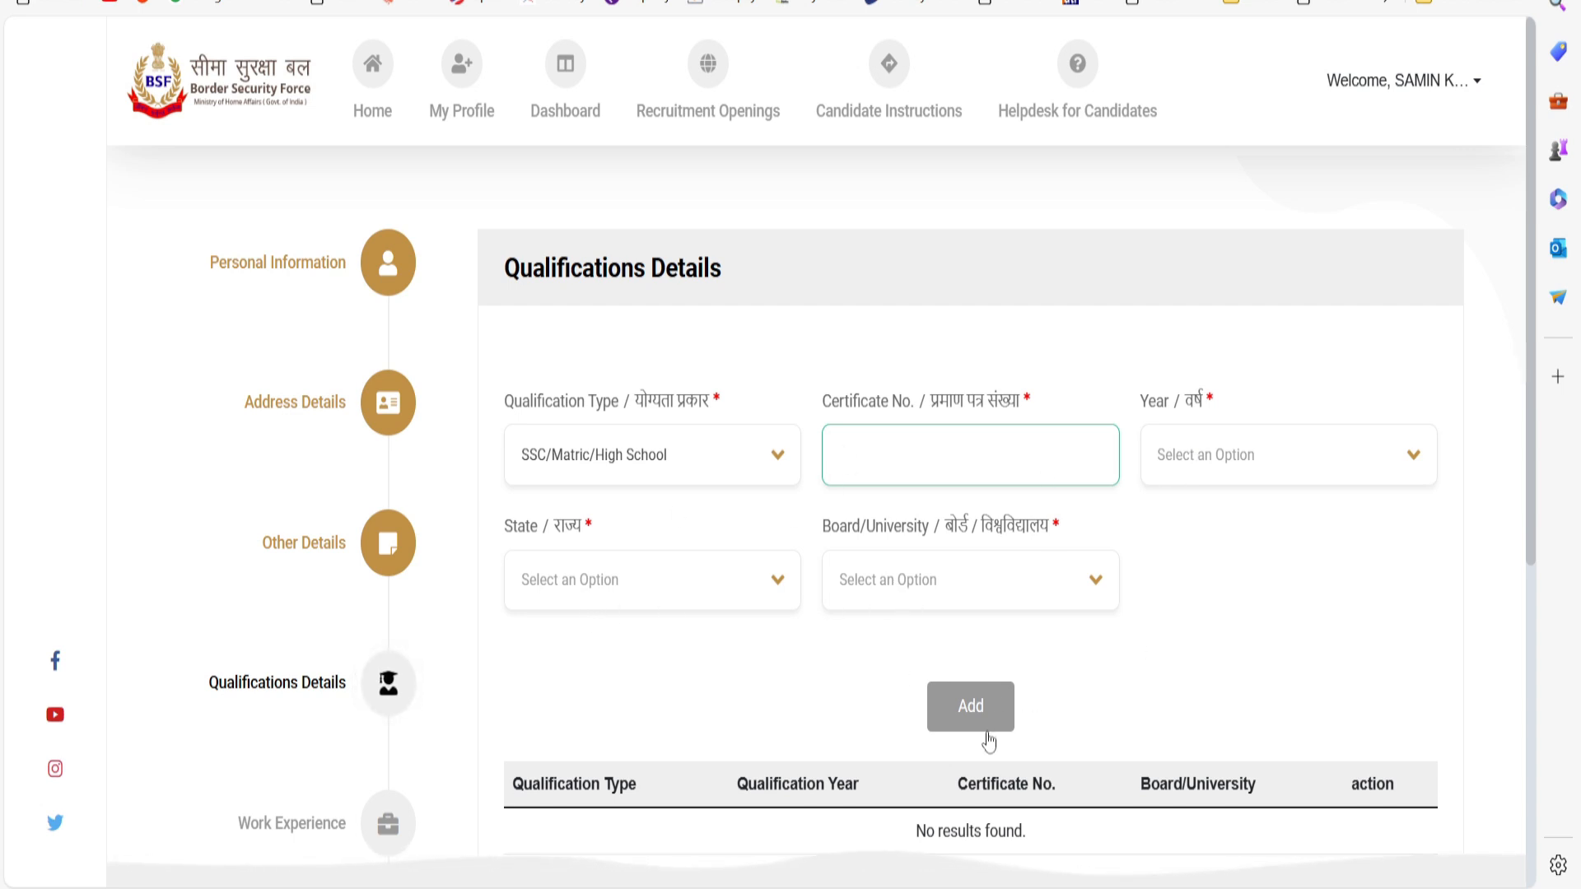
type("66666")
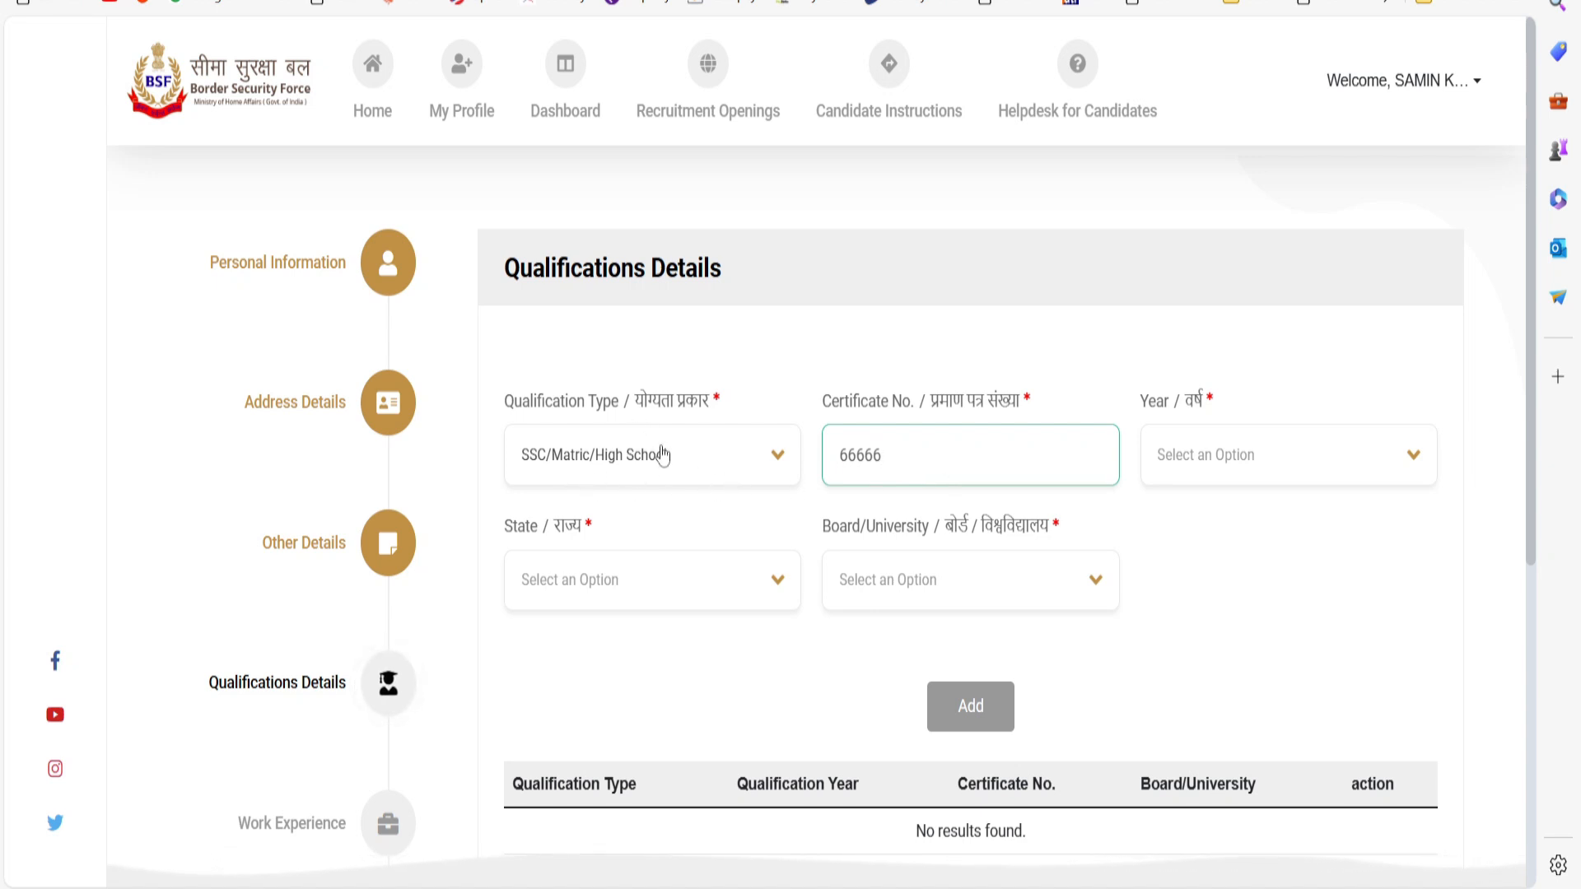
Set the qualification year to 2016, state to ASSAM and board to CBSE, and add the SSC/Matric/High School qualification.
left_click(1233, 470)
scroll(1241, 630, "down", 5)
scroll(1243, 638, "down", 2)
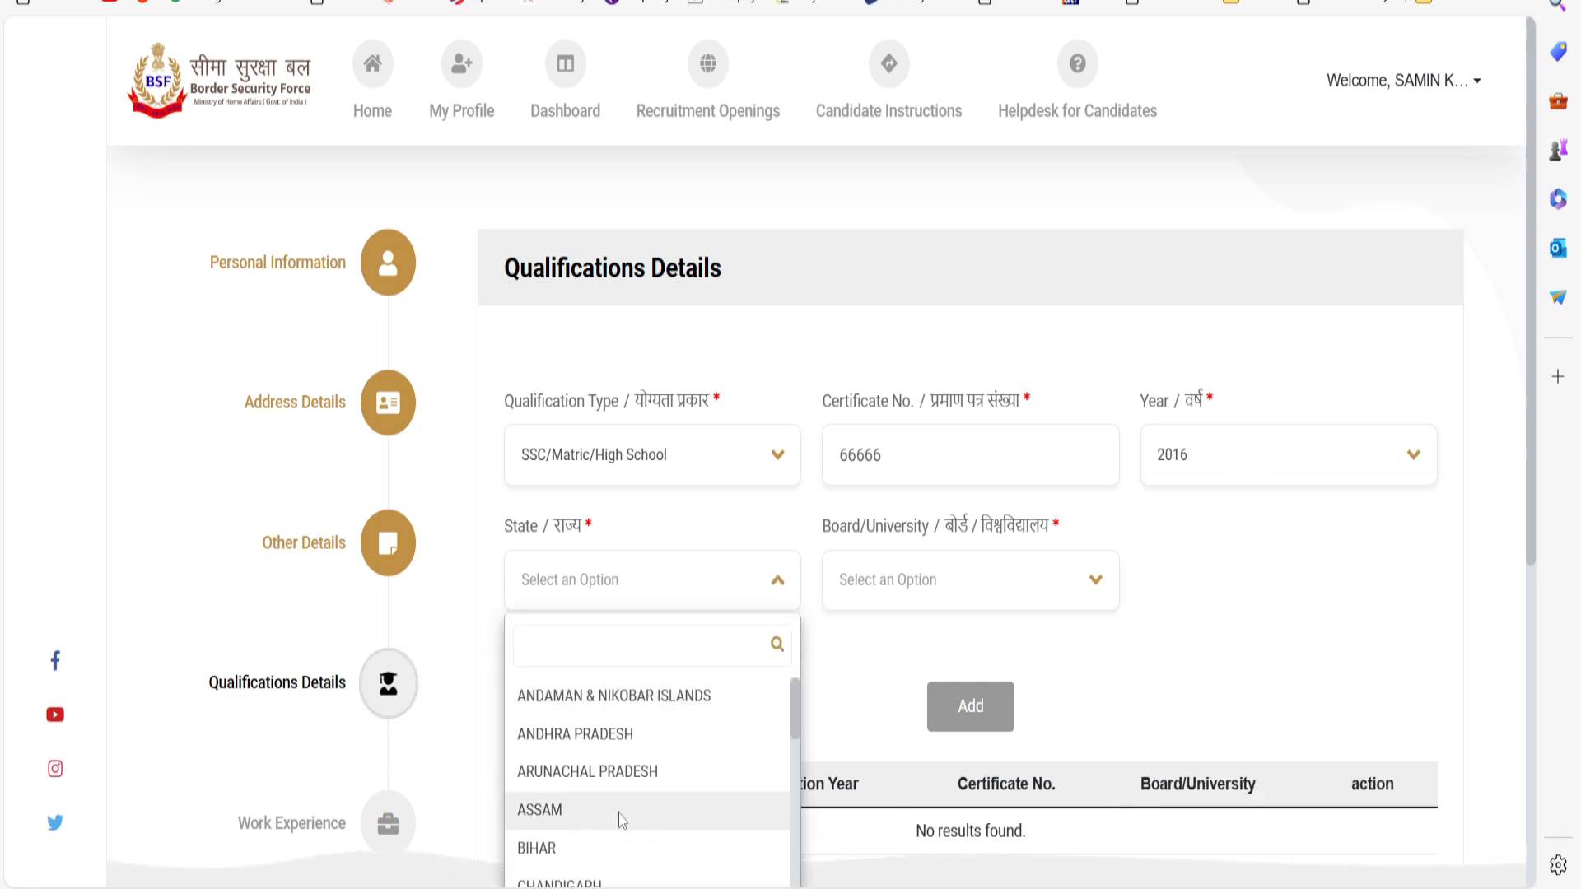
left_click(618, 819)
left_click(949, 601)
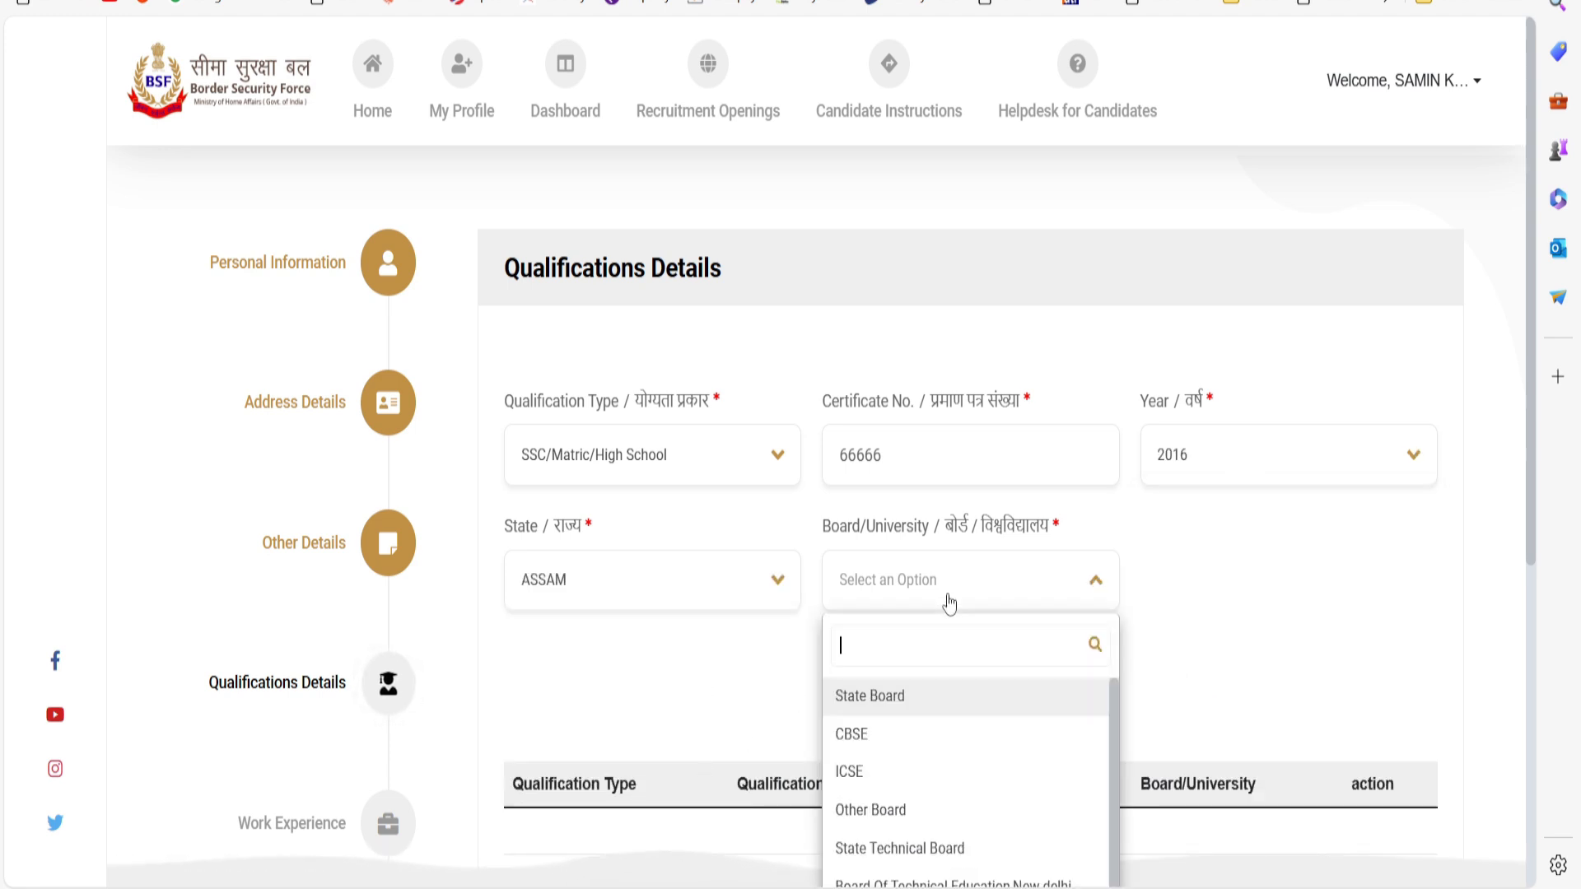
left_click(936, 745)
left_click(970, 708)
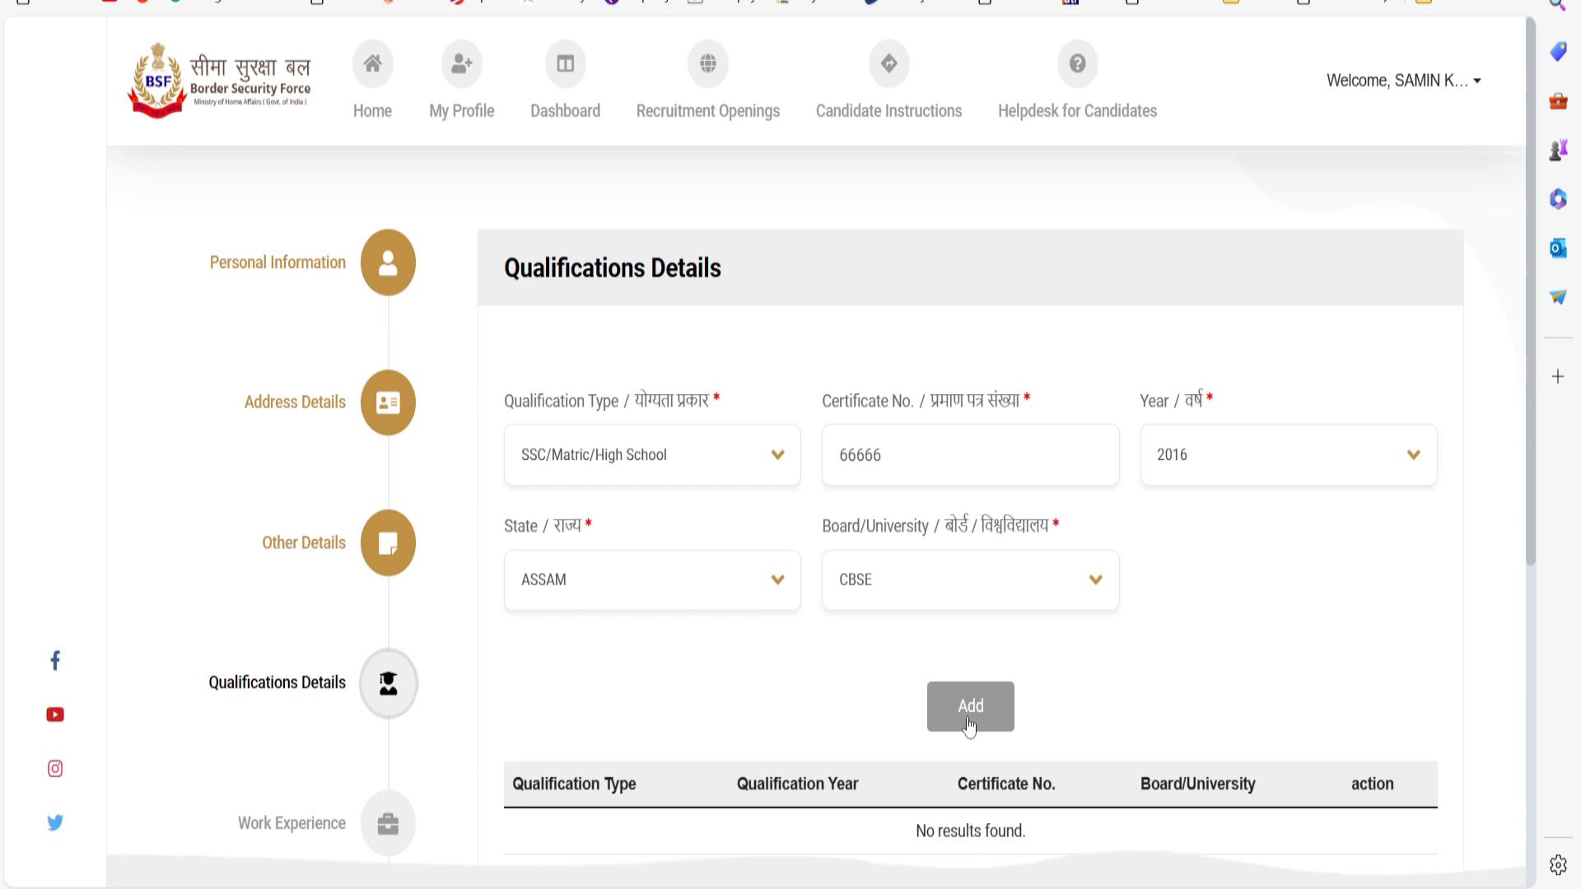
Finish the qualifications details and continue to the work experience section.
scroll(994, 611, "down", 1)
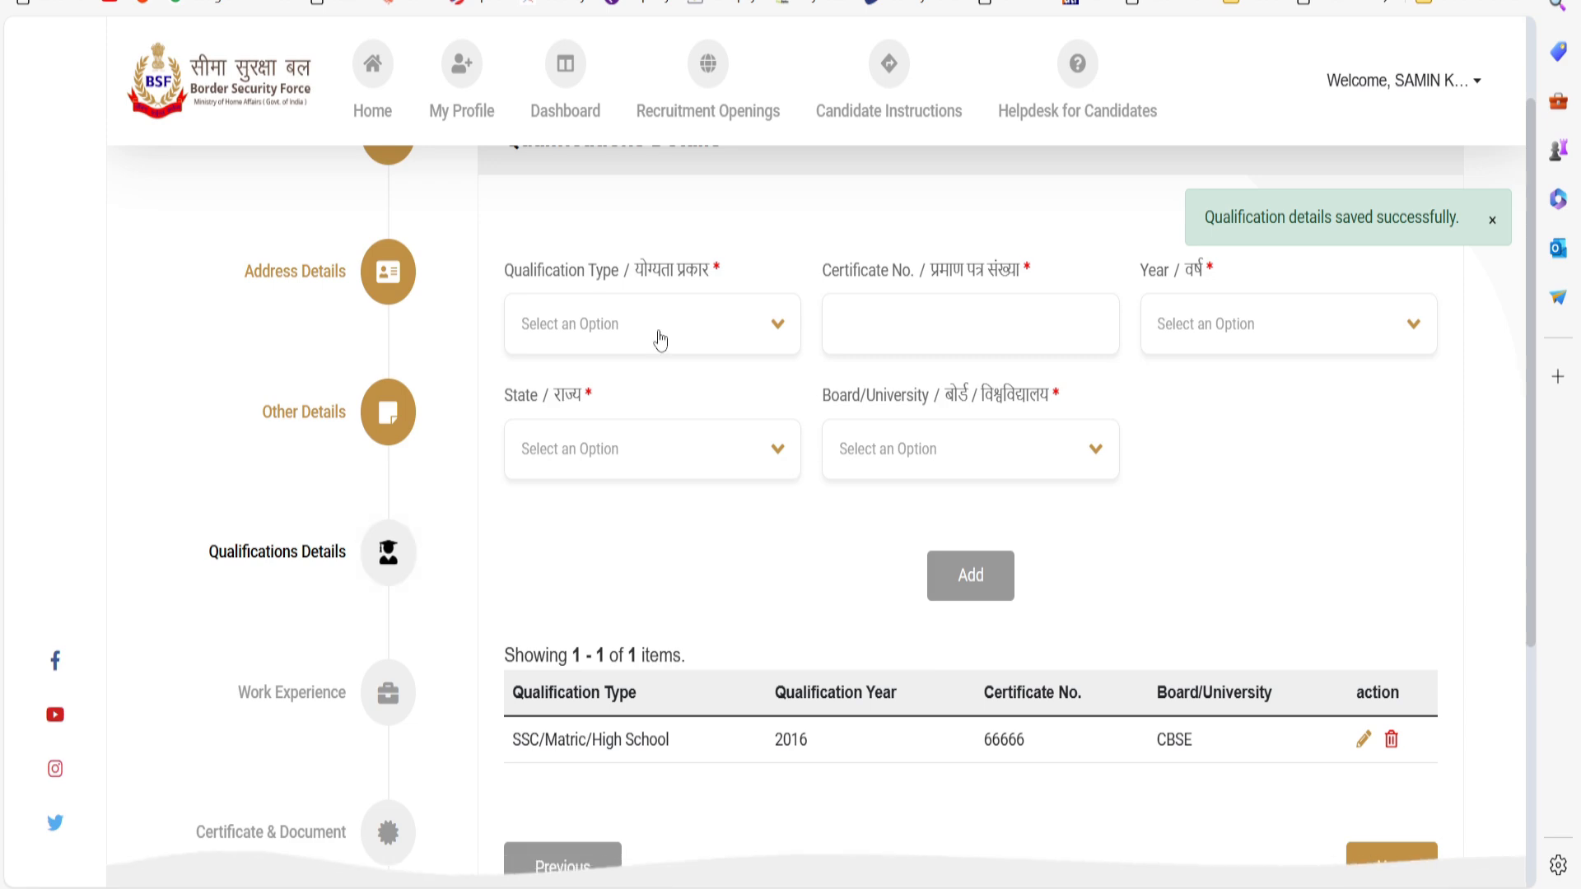
scroll(882, 420, "down", 2)
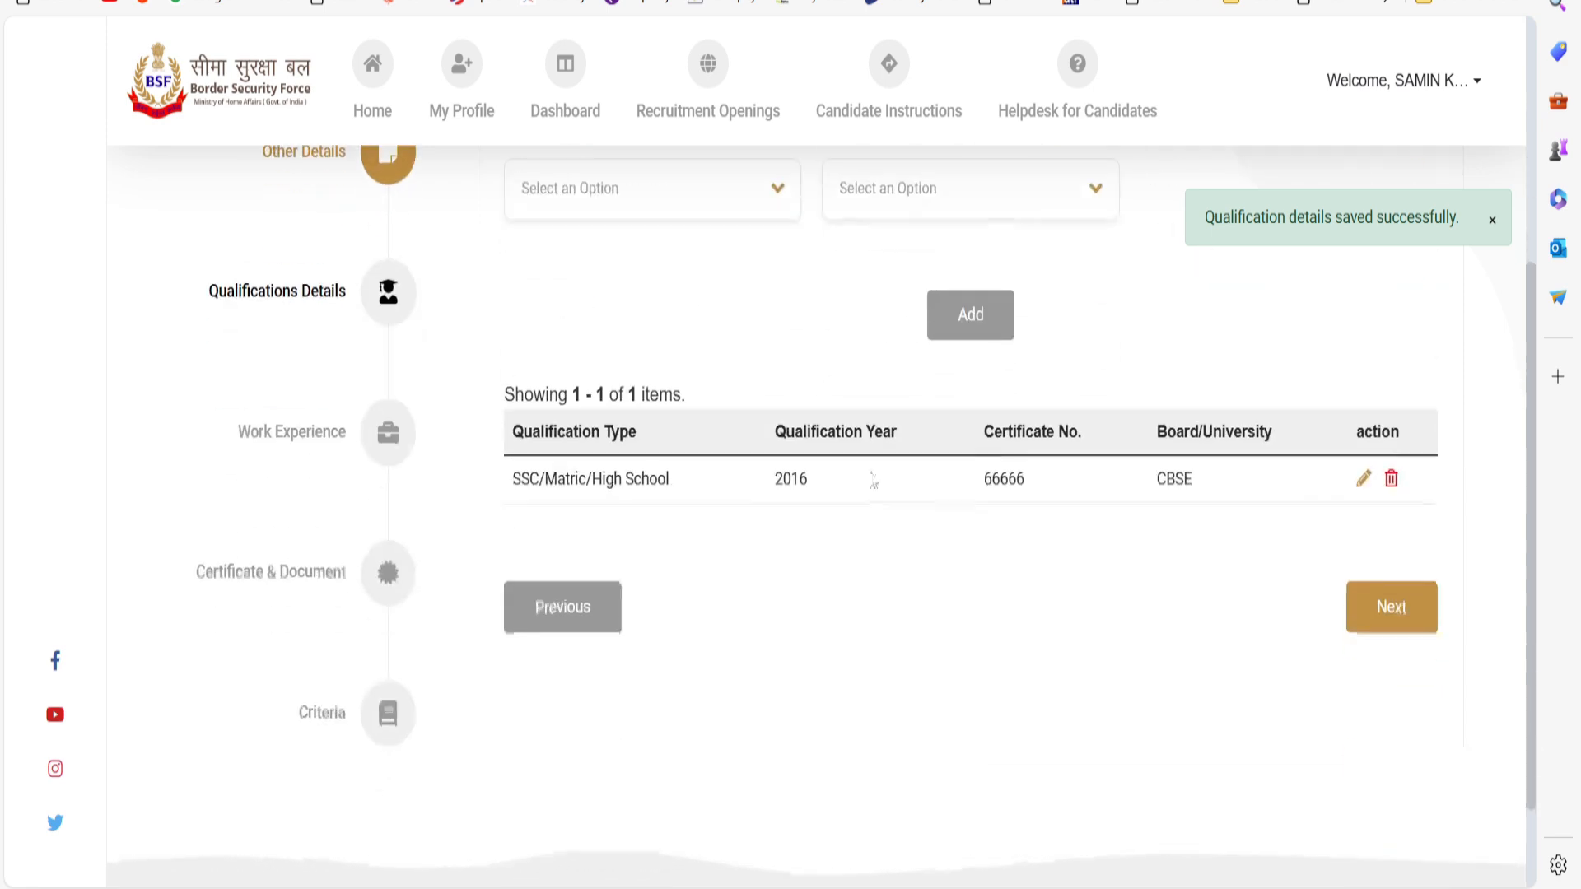
left_click(1404, 625)
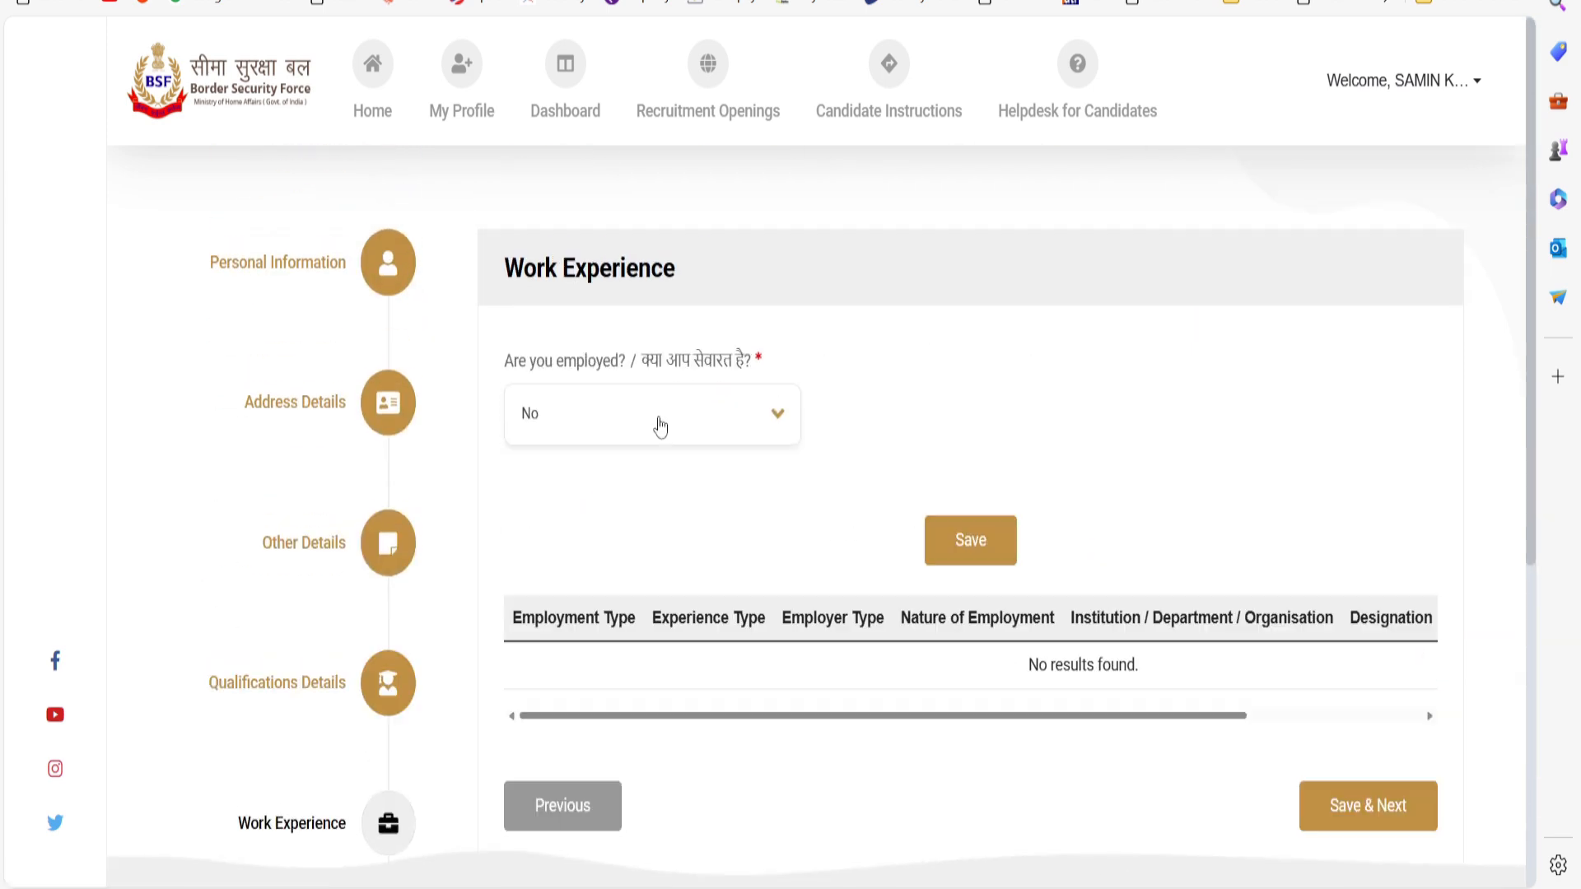
Switch the employed answer to Yes to review the employment detail fields, and return it to No.
left_click(659, 426)
left_click(902, 415)
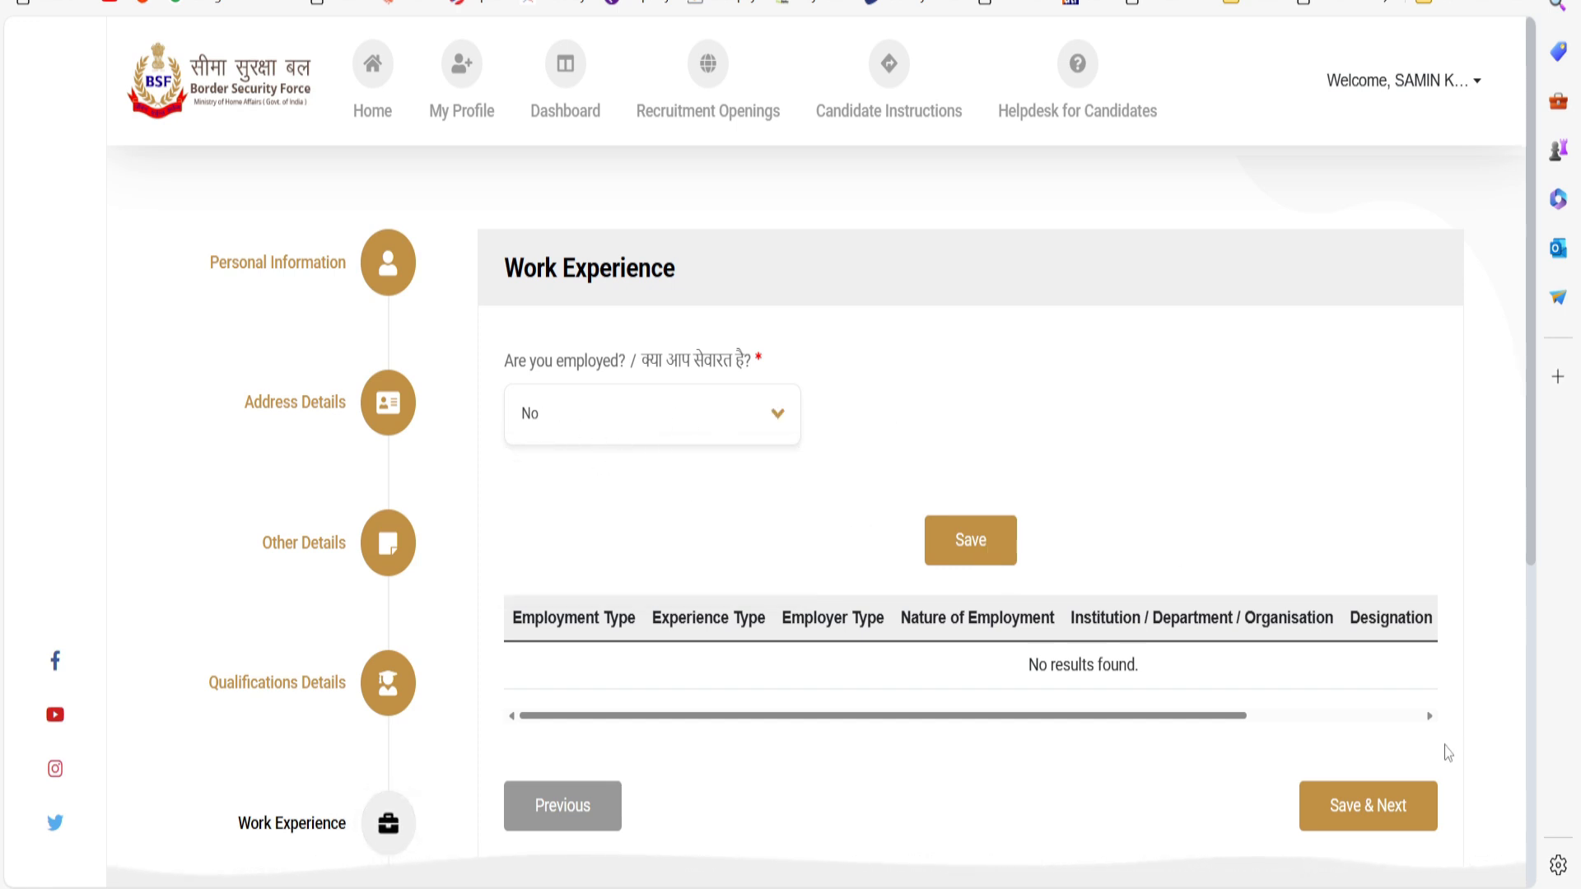
left_click(600, 428)
left_click(548, 531)
scroll(1020, 643, "down", 3)
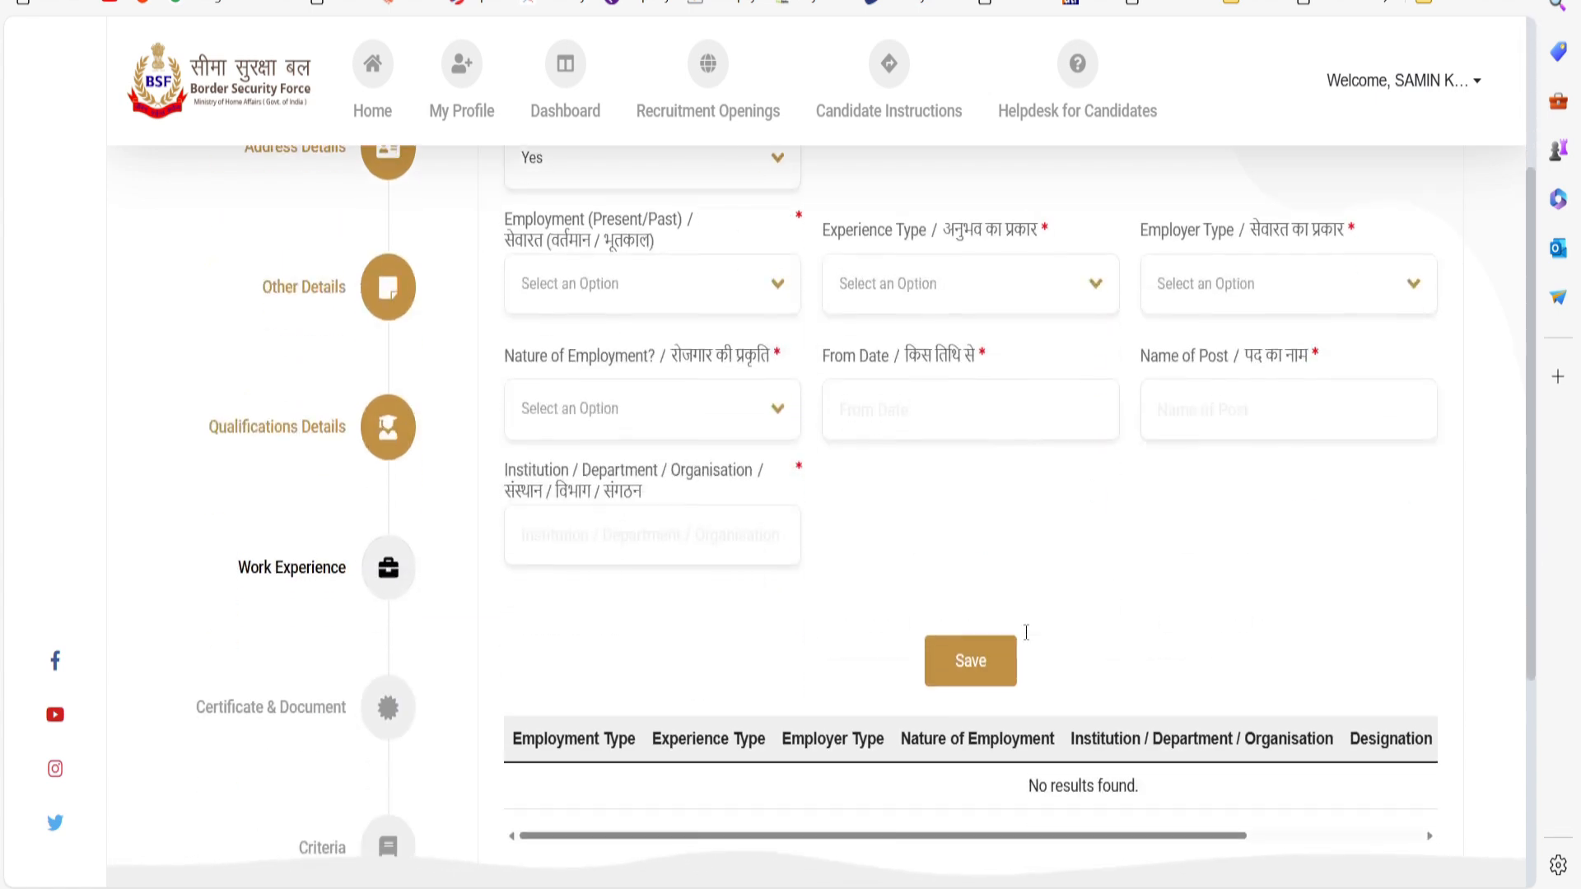
scroll(1023, 670, "down", 3)
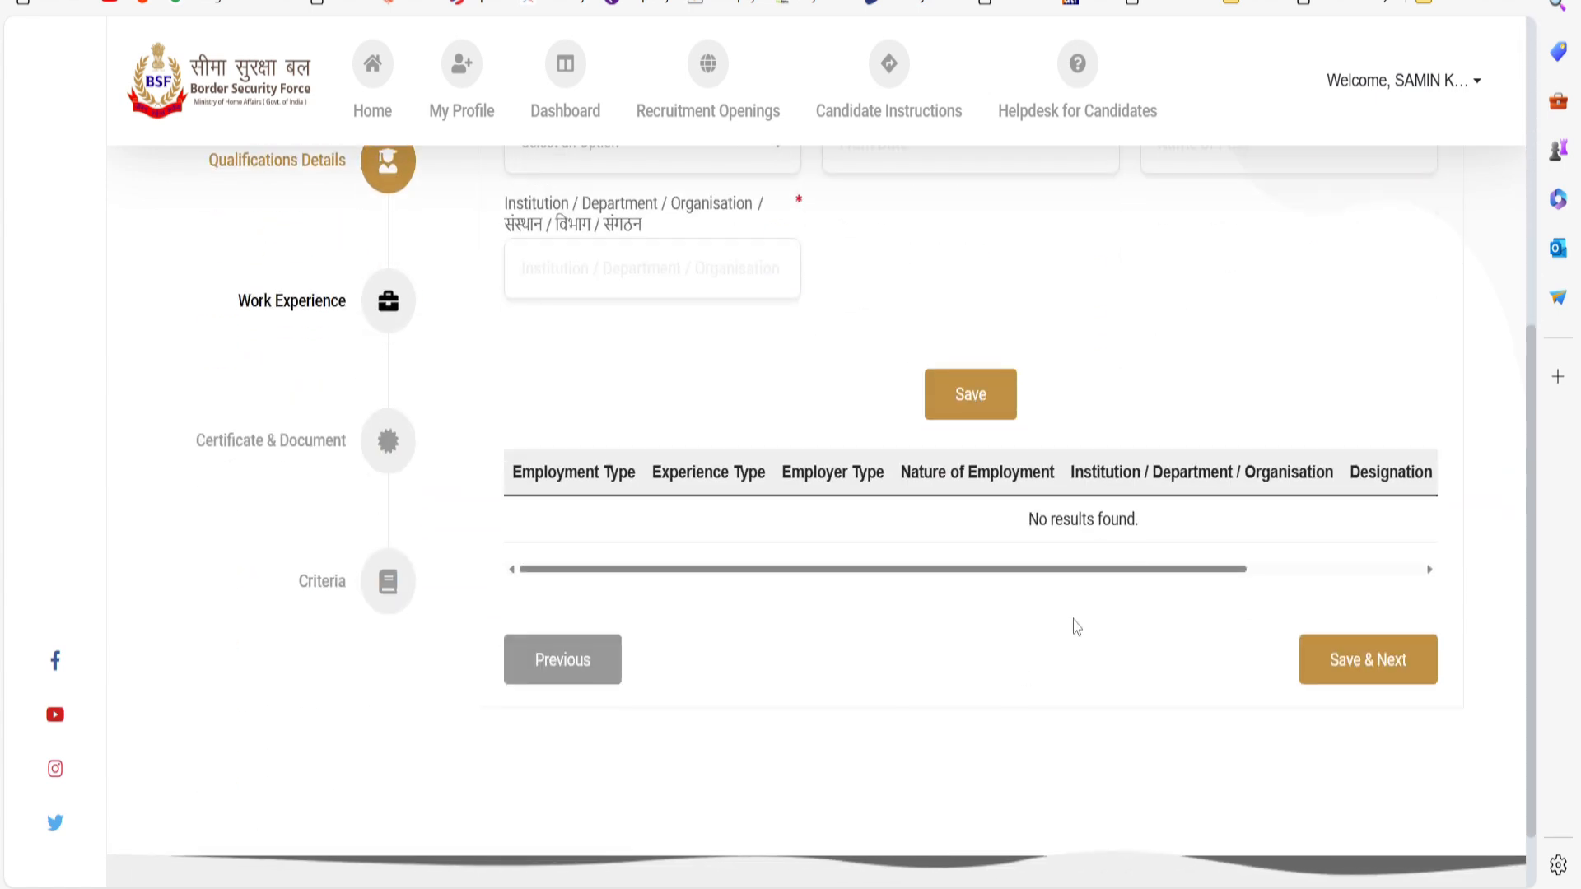
scroll(1076, 628, "up", 6)
left_click(604, 432)
left_click(588, 565)
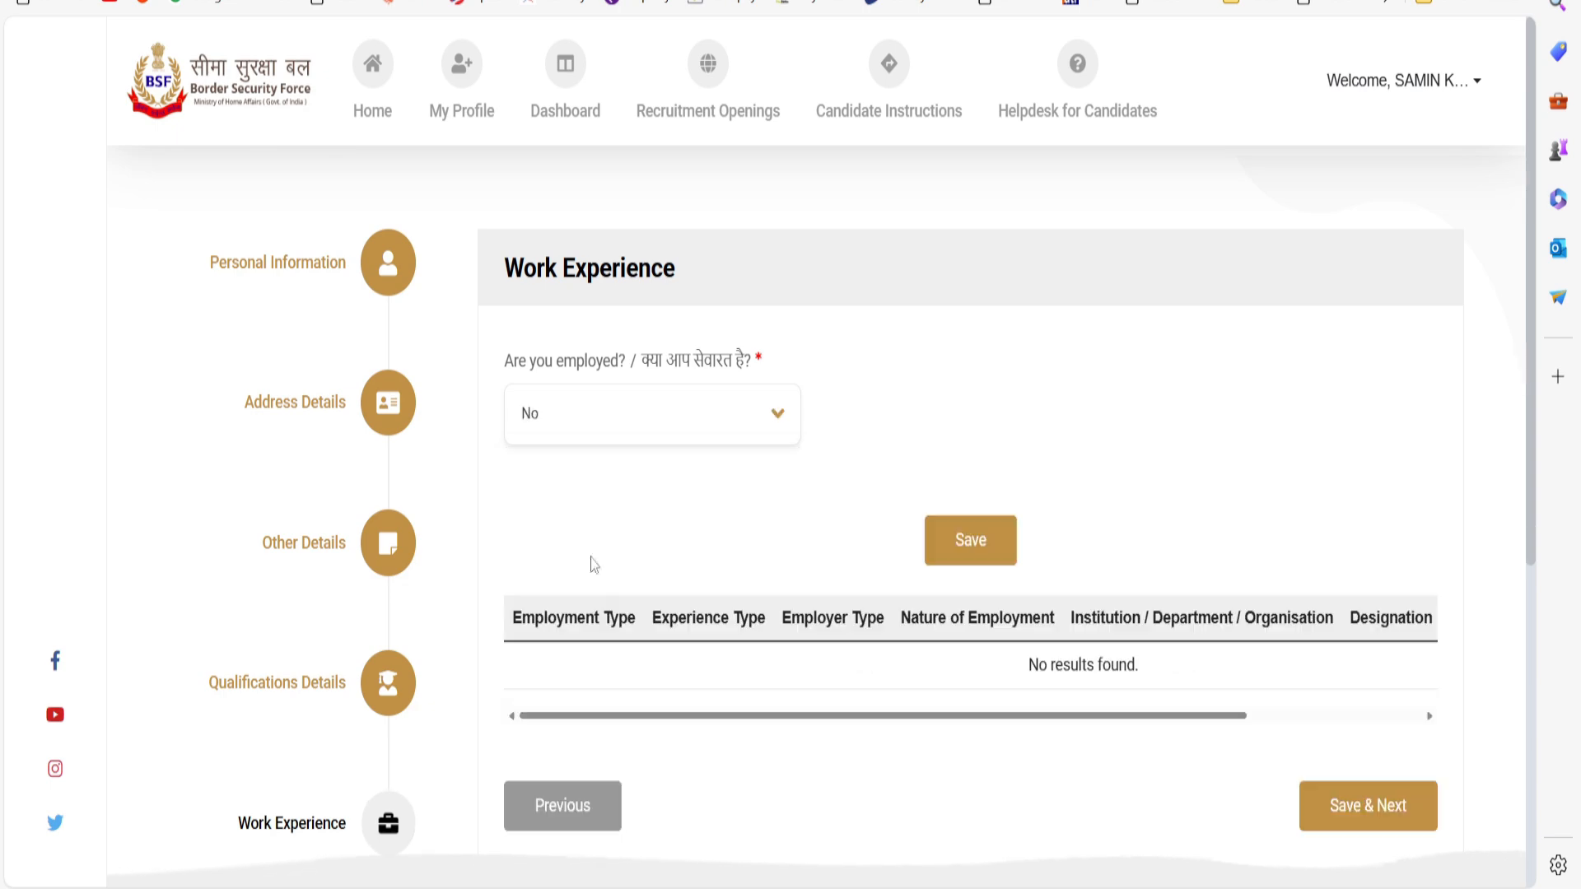
Save the work experience with the employed answer at No and continue to the certificates and documents.
scroll(941, 541, "down", 3)
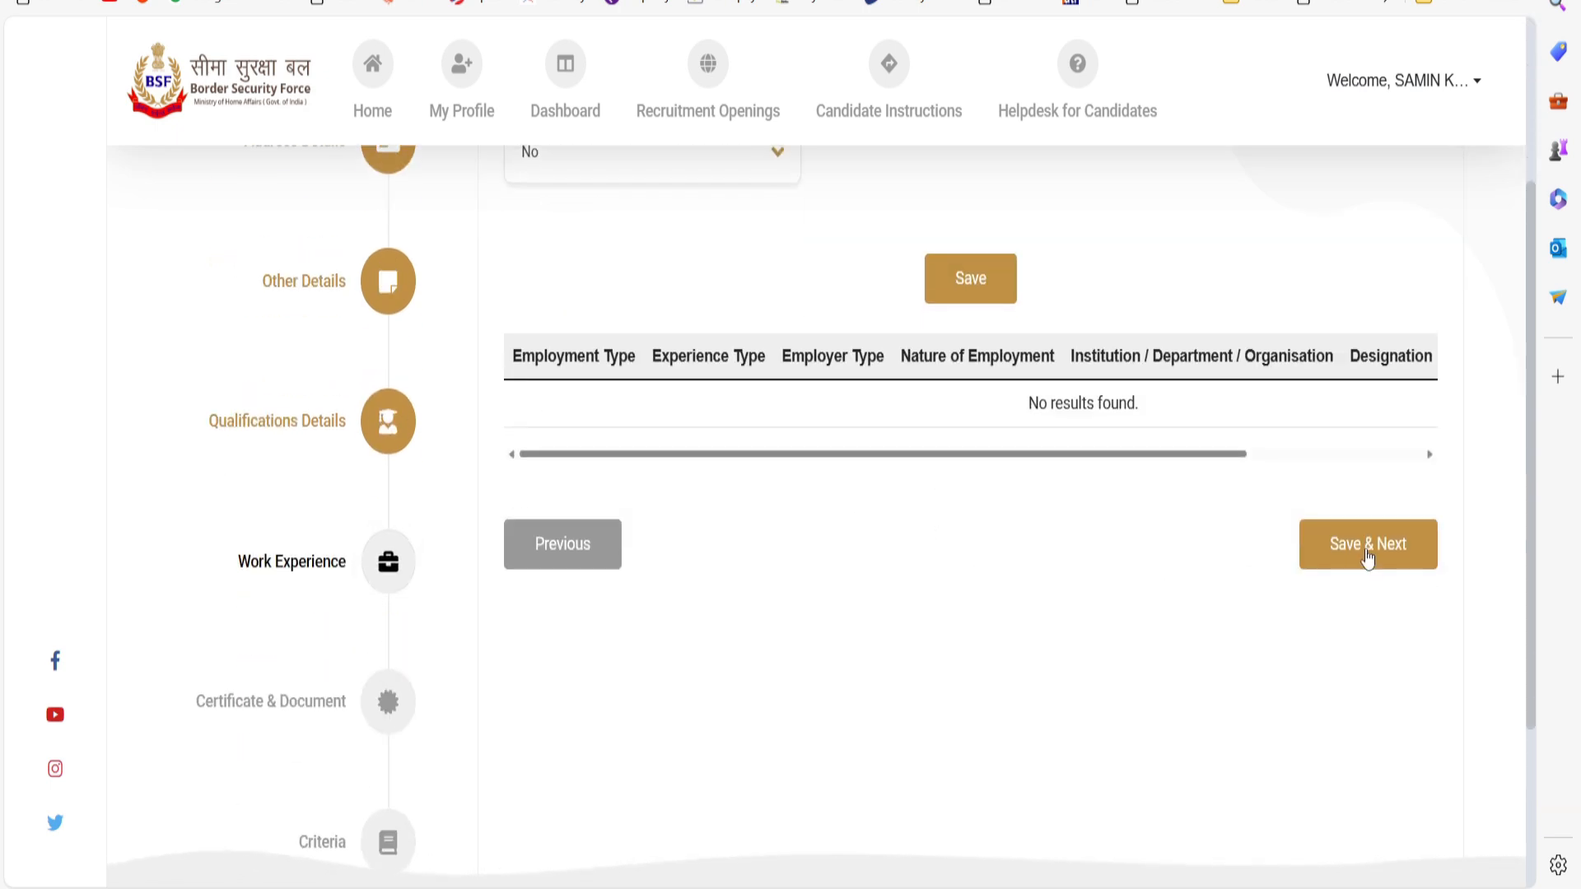
left_click(1368, 557)
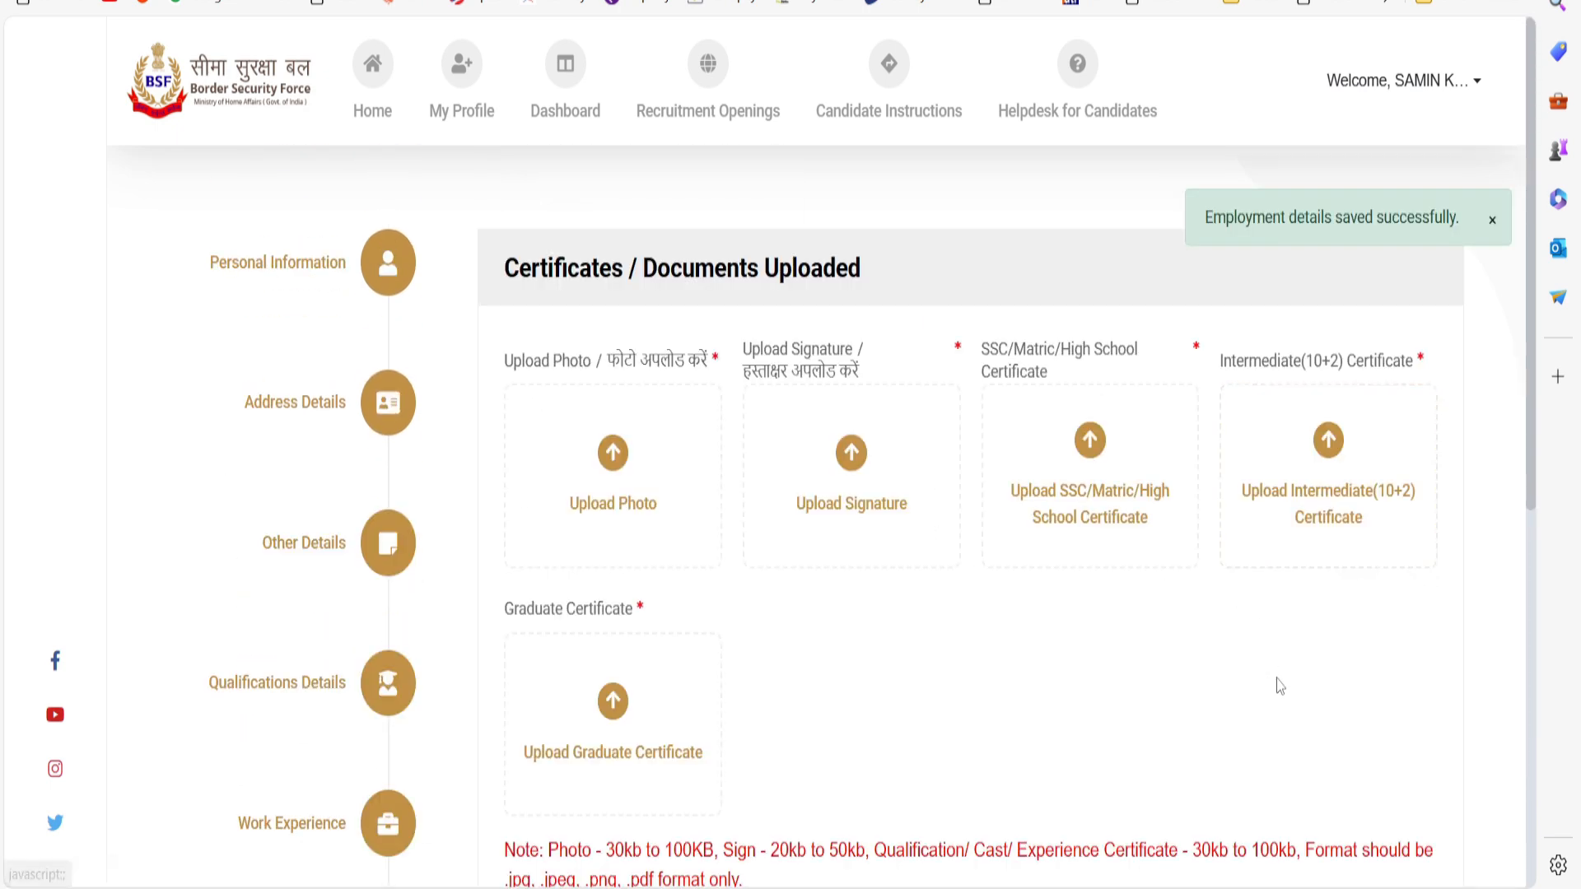
Upload the photo, signature and qualification certificates, accept the declaration, and save to complete the profile.
scroll(1281, 694, "down", 2)
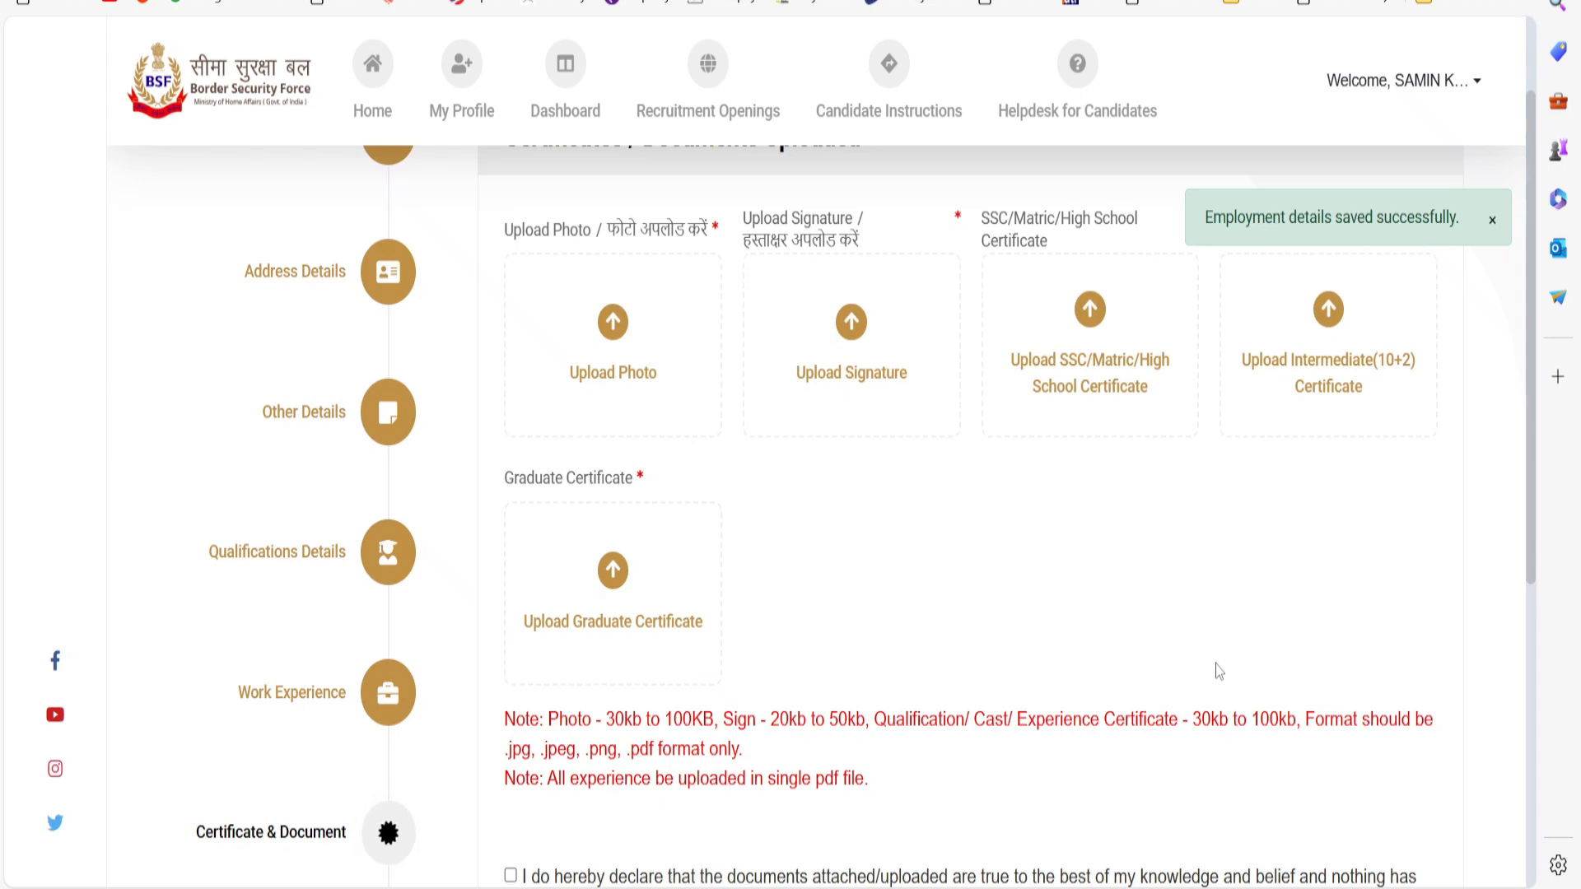
scroll(1087, 413, "up", 2)
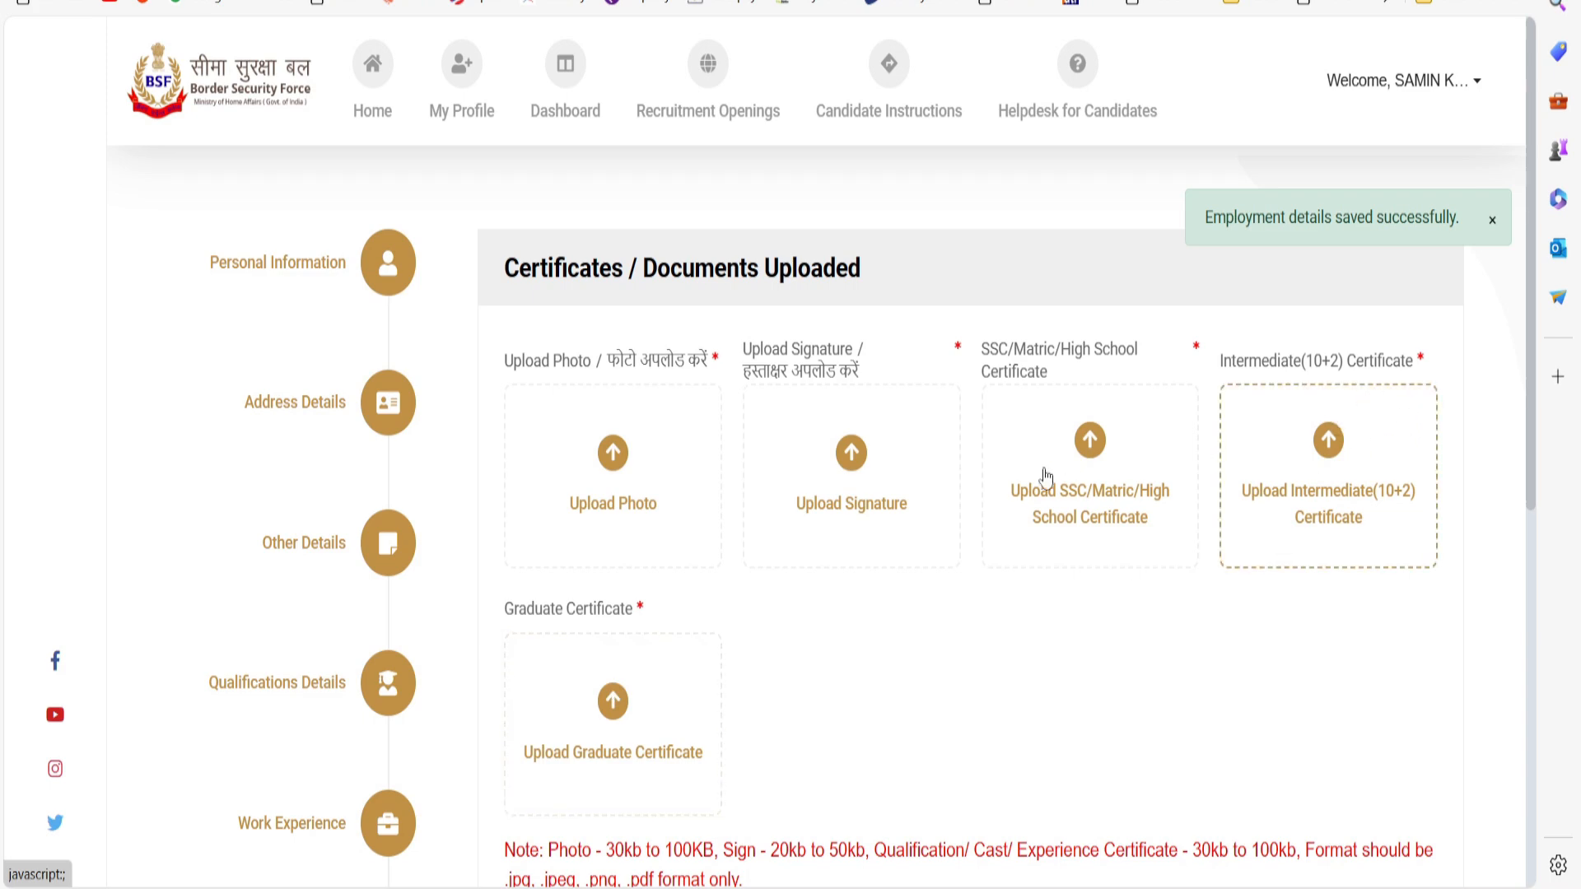
scroll(856, 517, "down", 3)
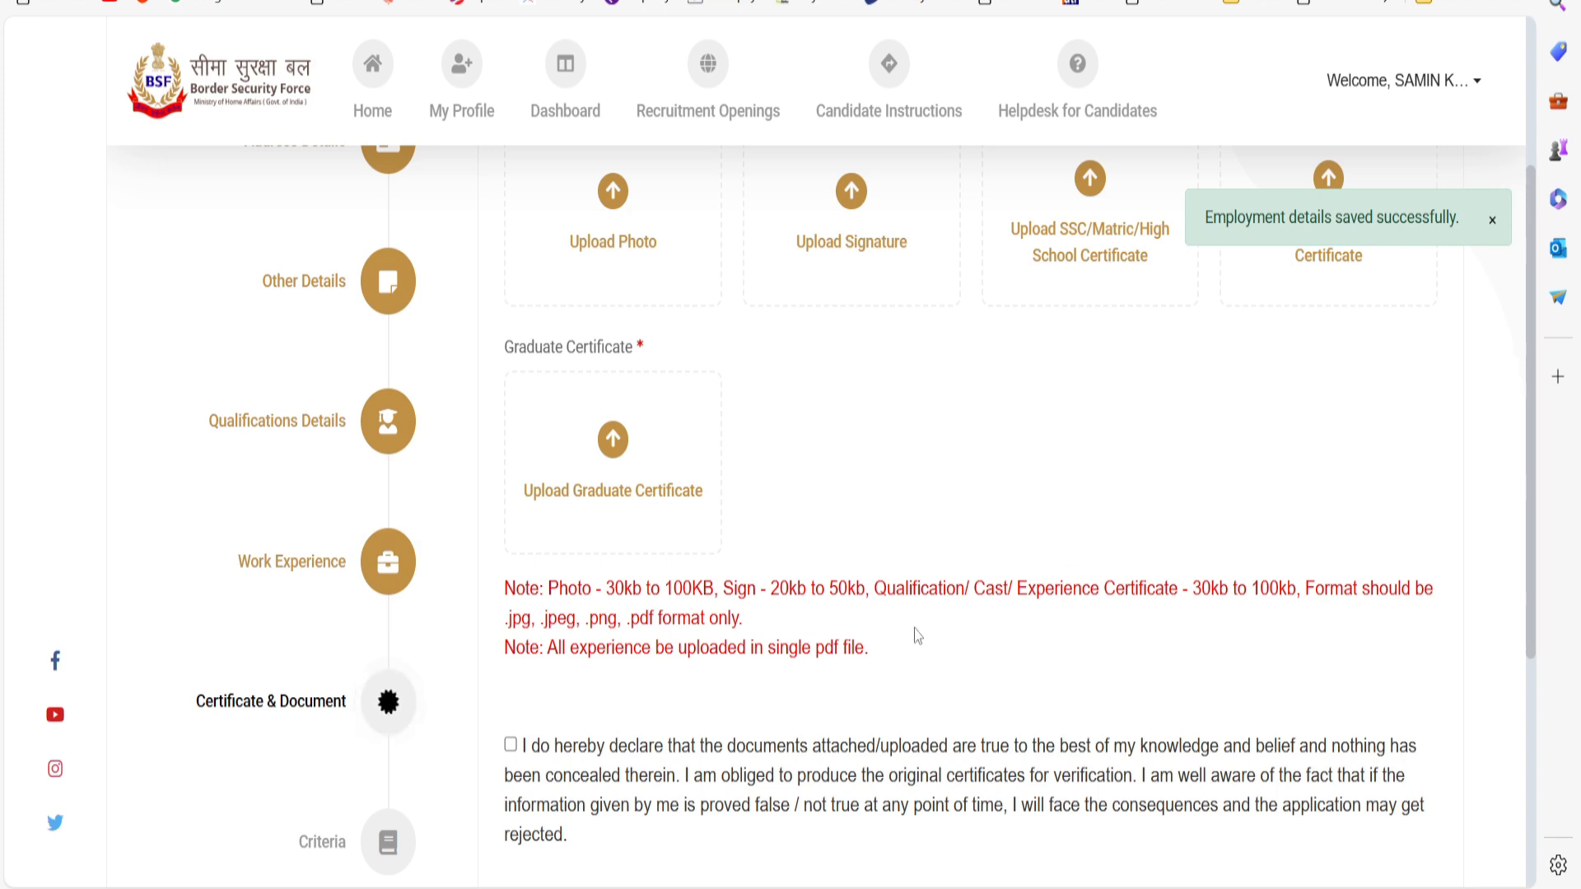
scroll(854, 657, "down", 2)
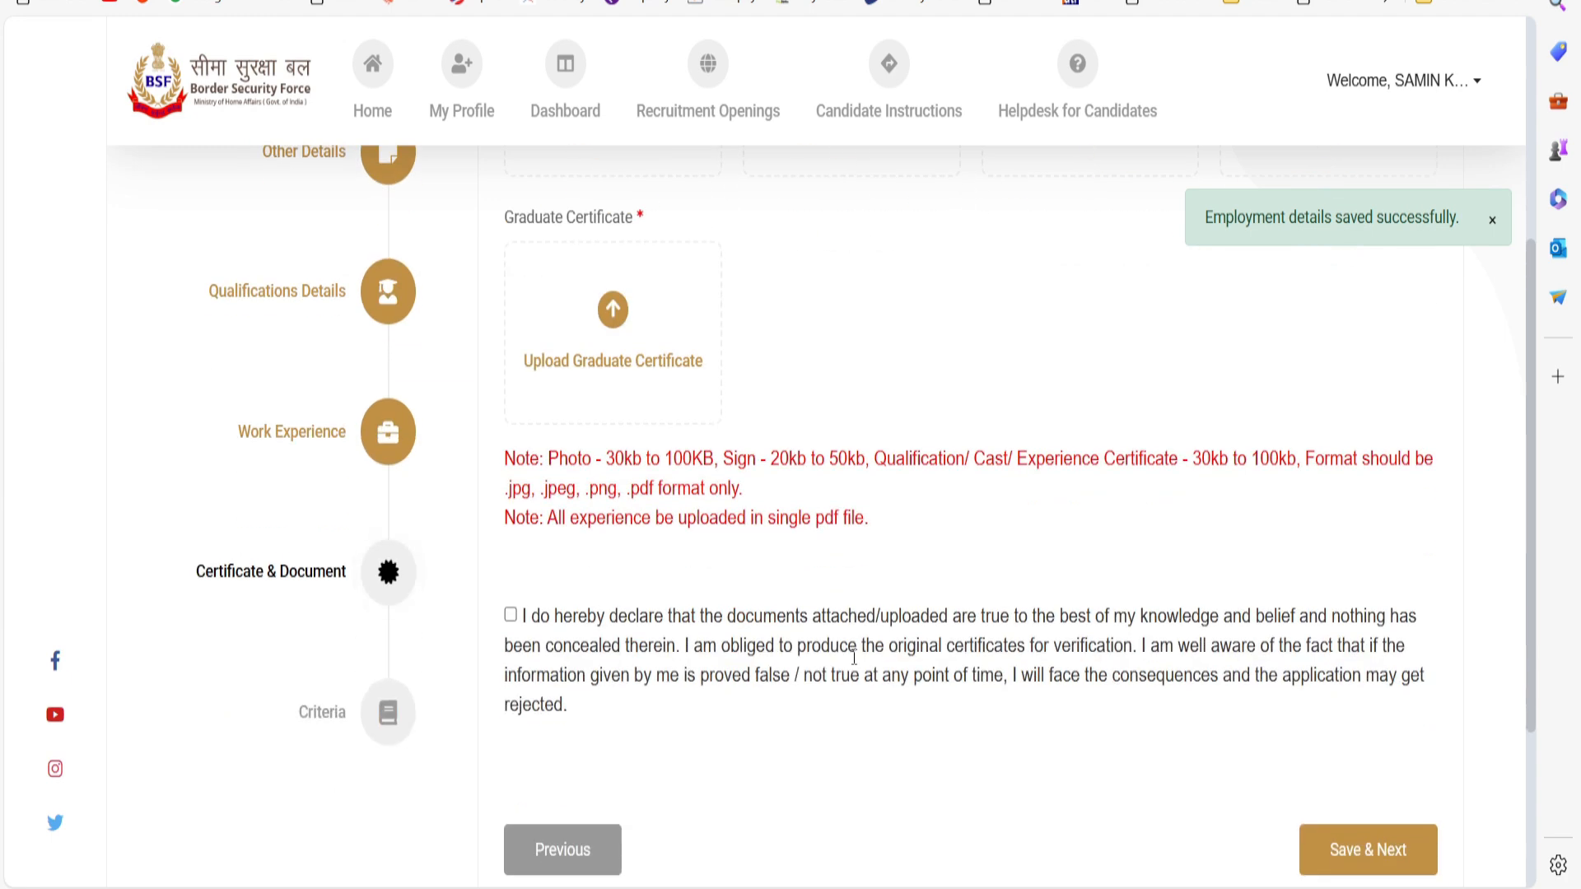
scroll(854, 658, "down", 4)
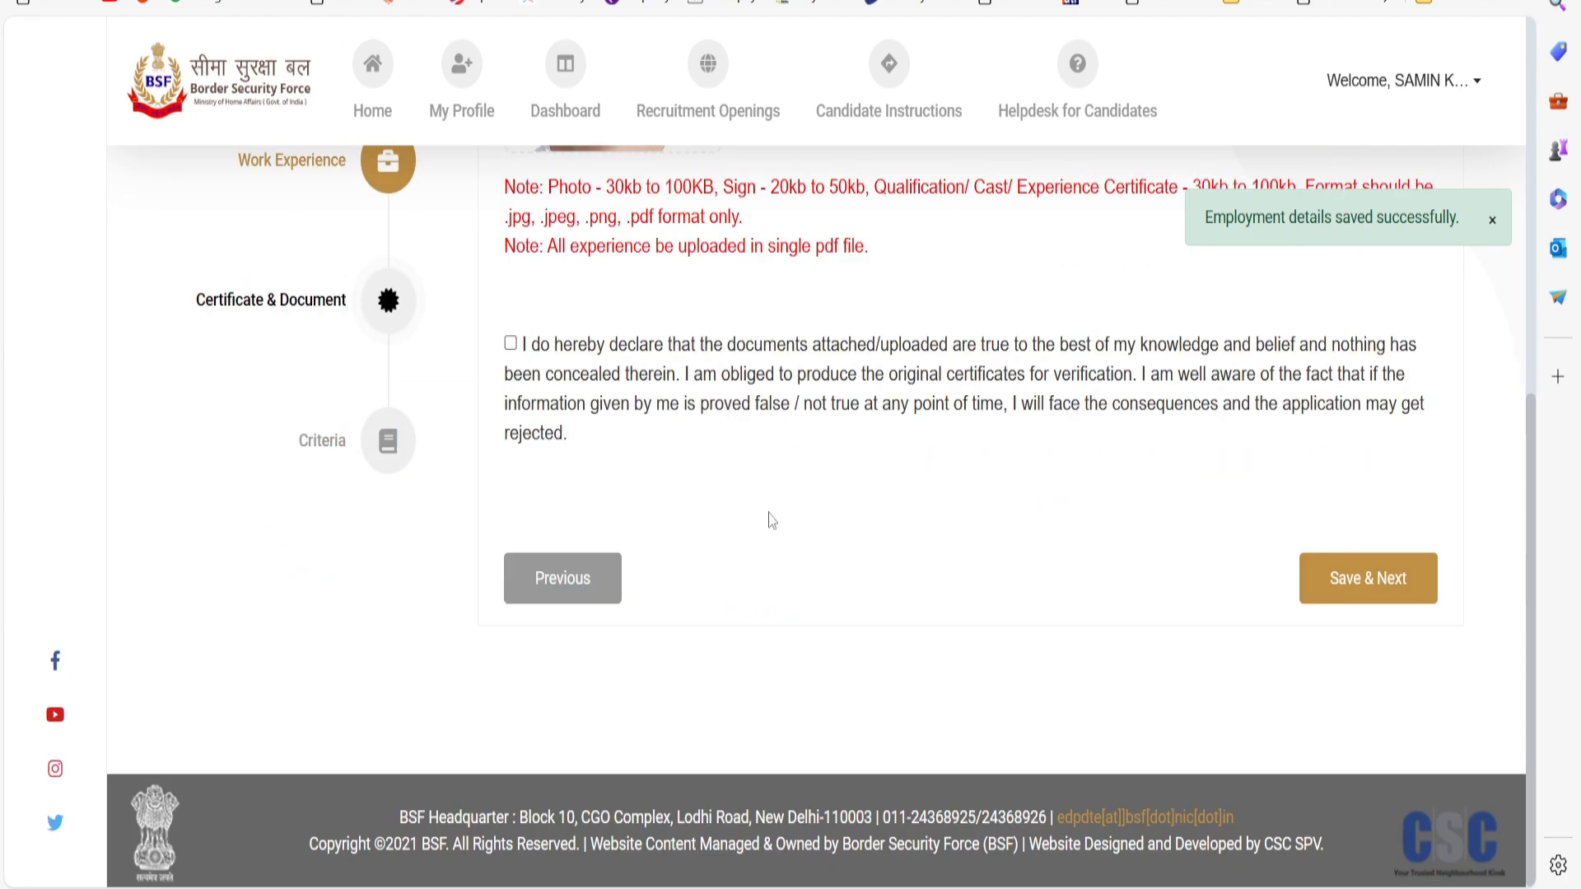
left_click(510, 343)
left_click(1390, 593)
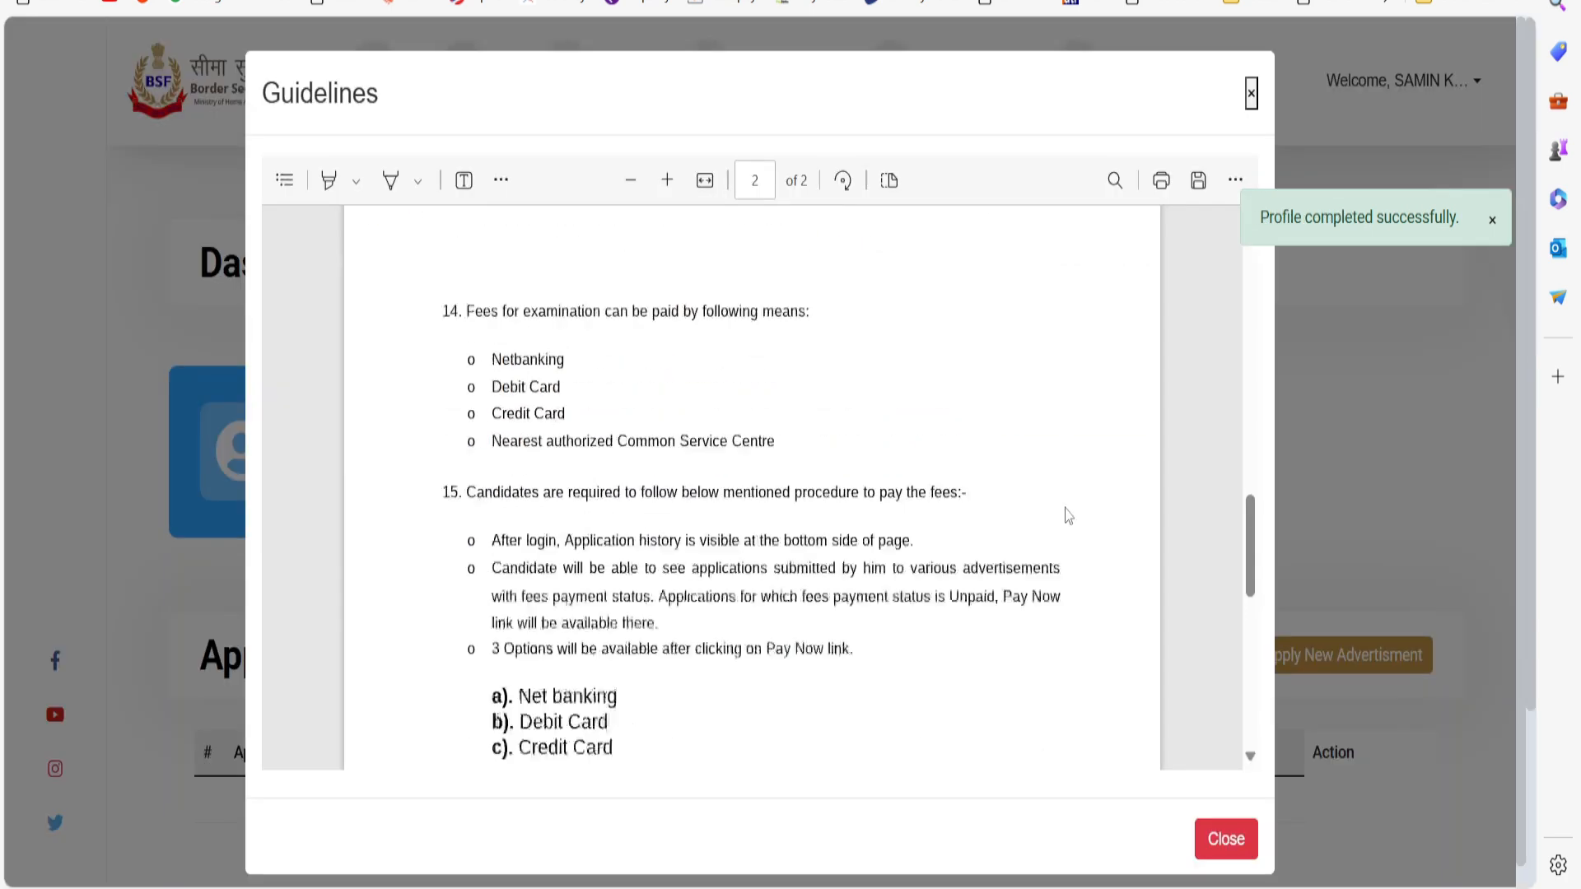
Dismiss the guidelines document and start an application for the Group-C BSF Air Wing posts, advertisement air_wing/2024.
scroll(1062, 516, "up", 5)
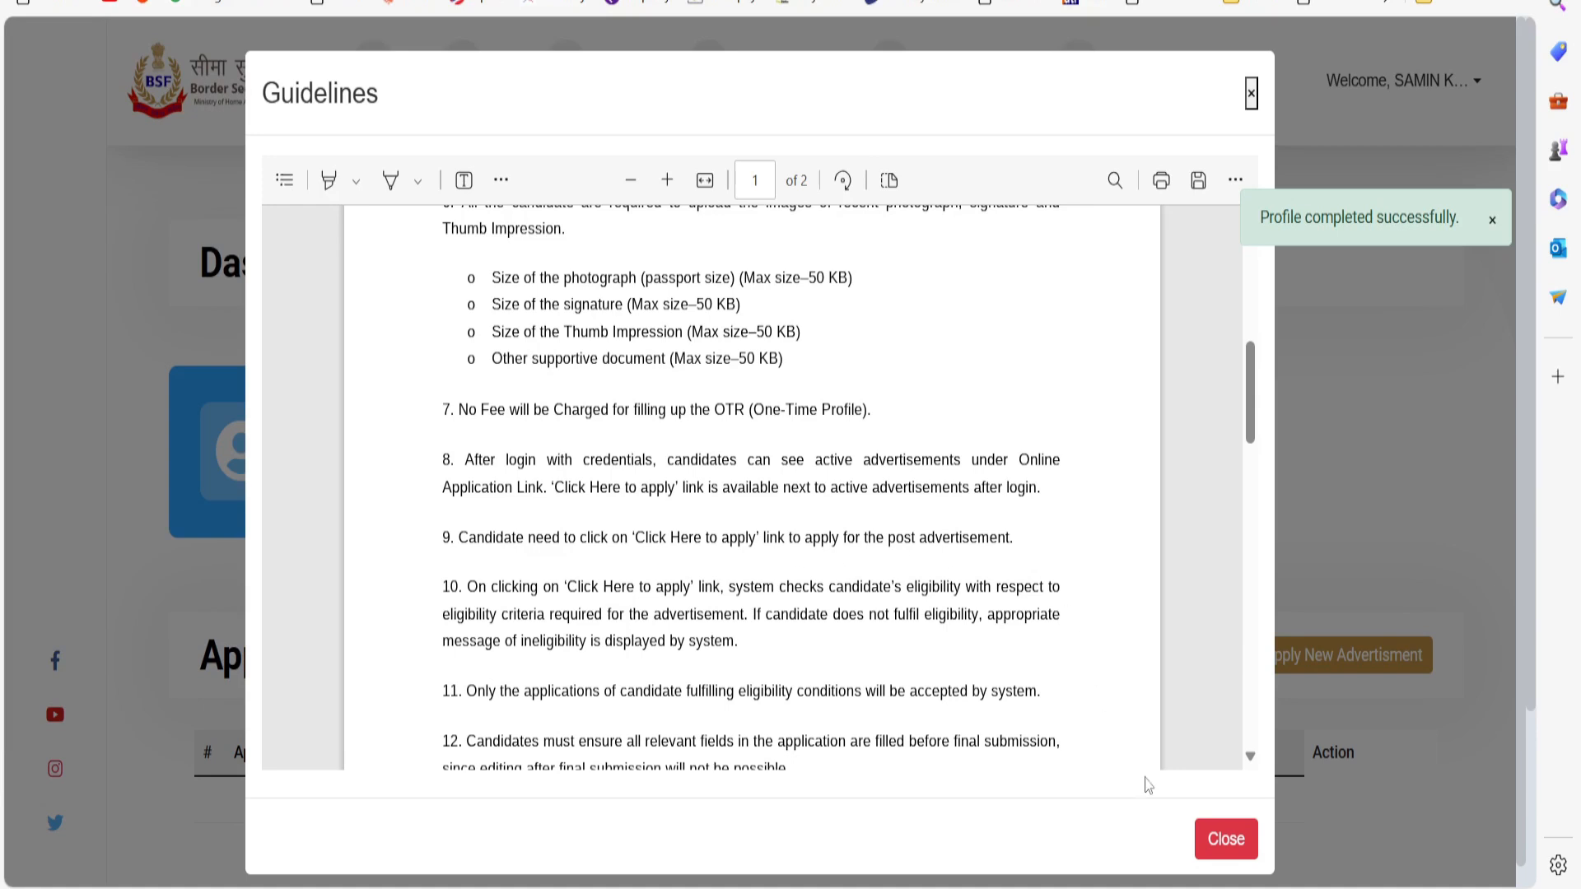
left_click(1226, 839)
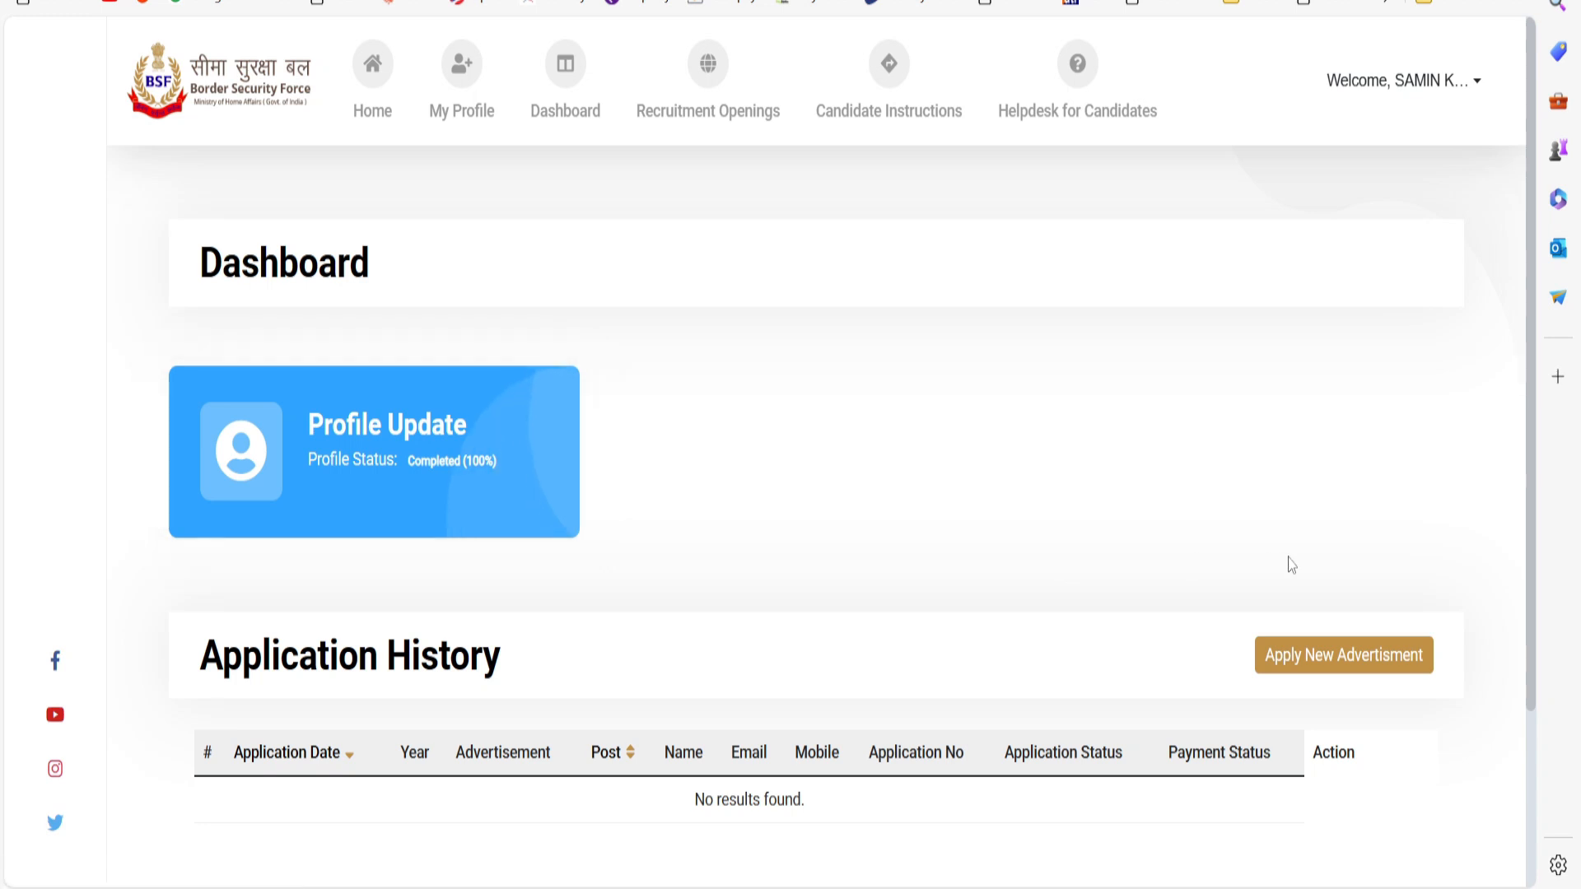
left_click(1390, 667)
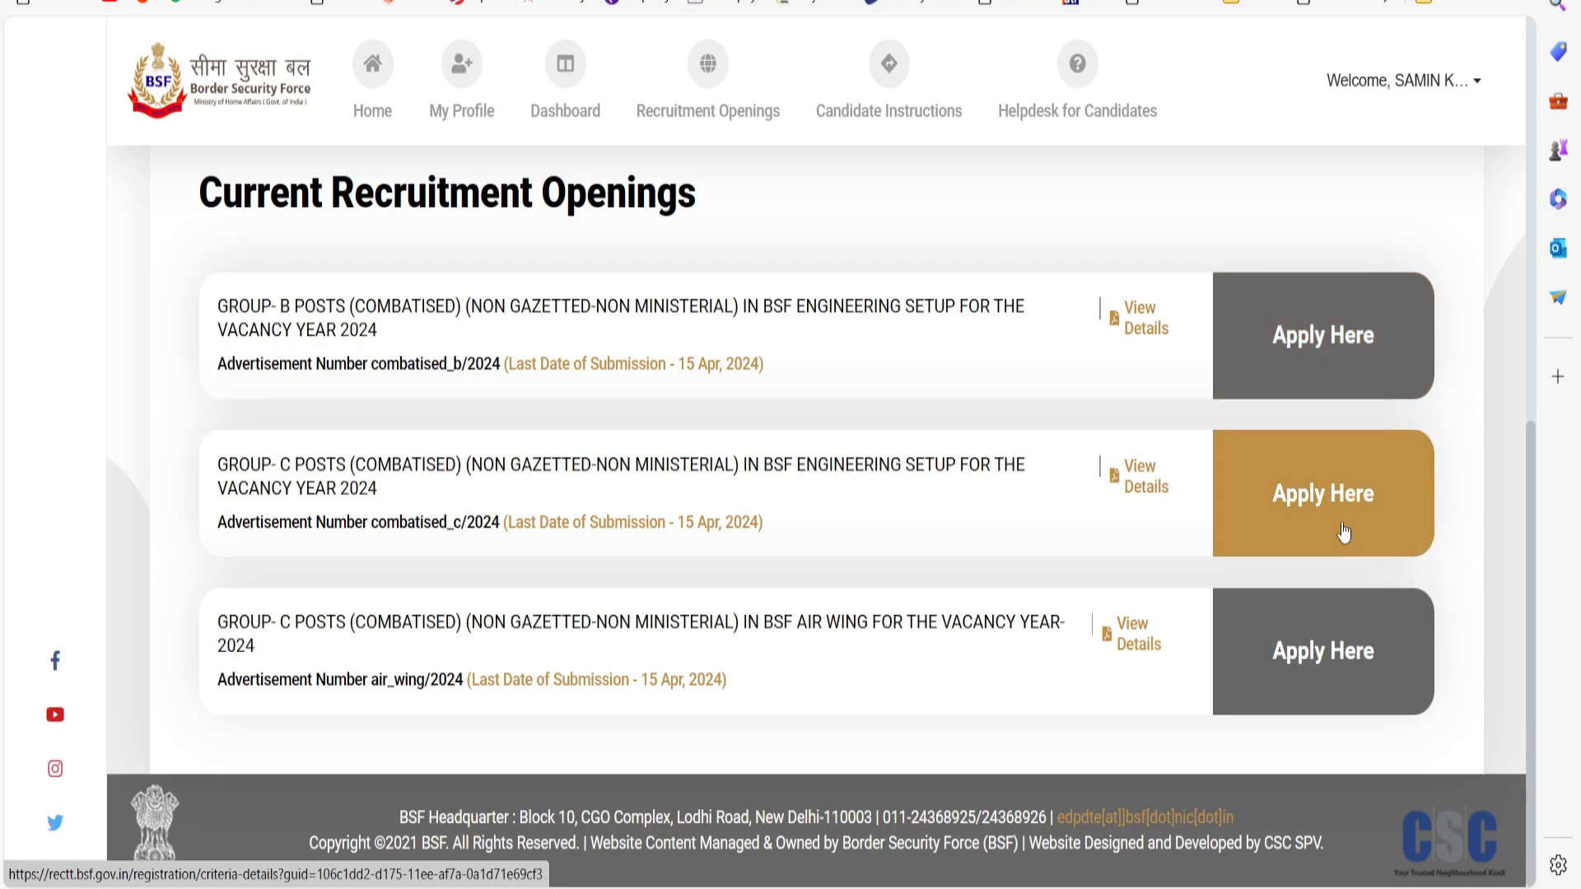
left_click(1326, 649)
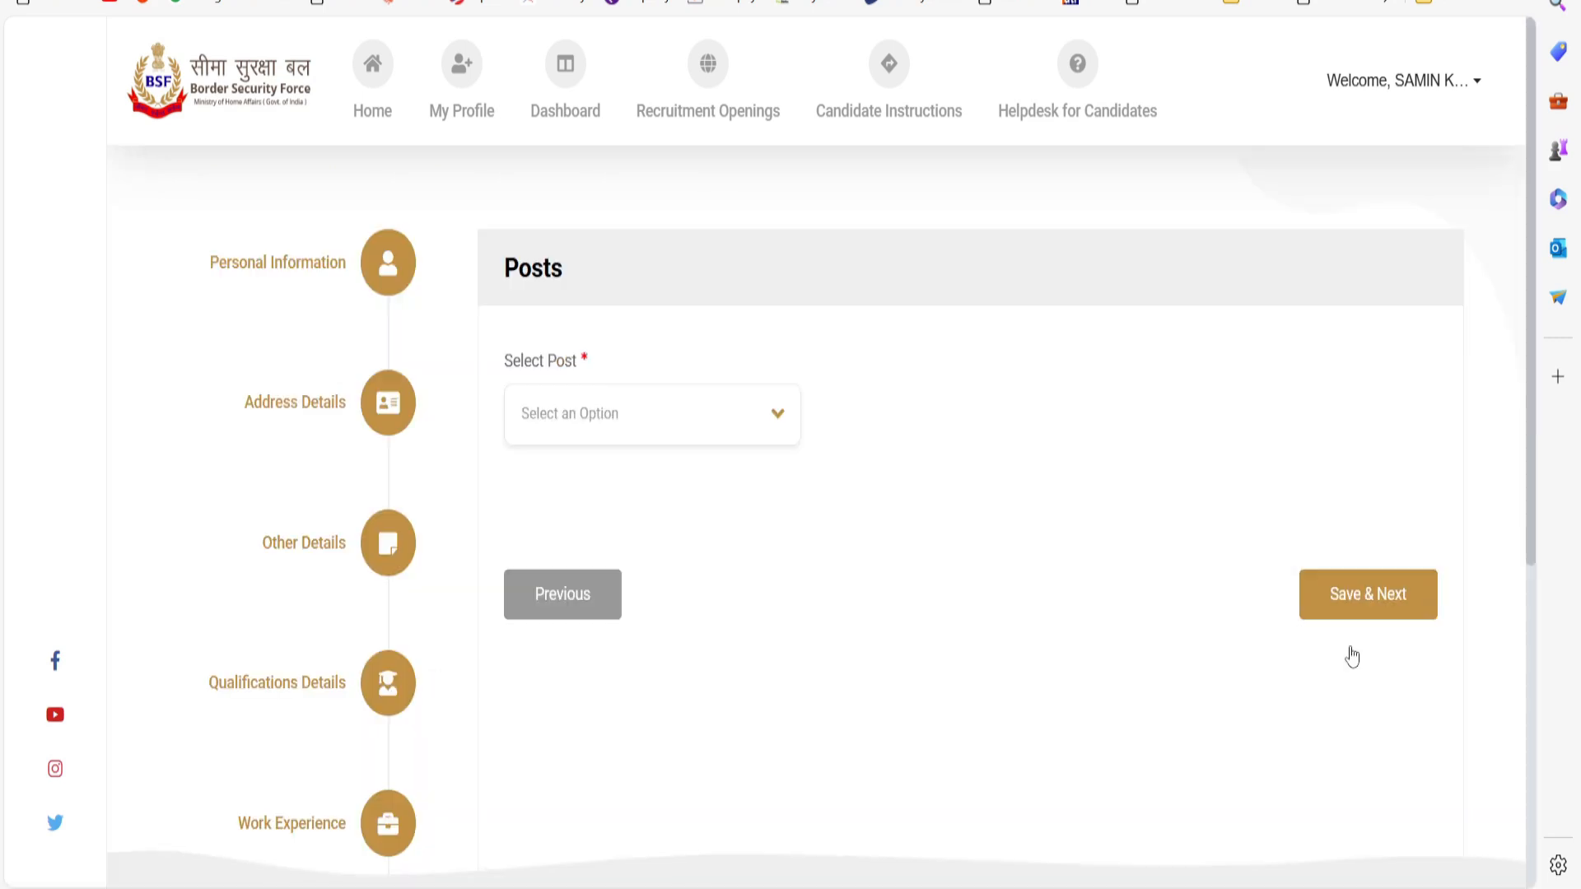
Select Constable (Storeman) as the post to apply for.
left_click(619, 421)
scroll(786, 679, "down", 3)
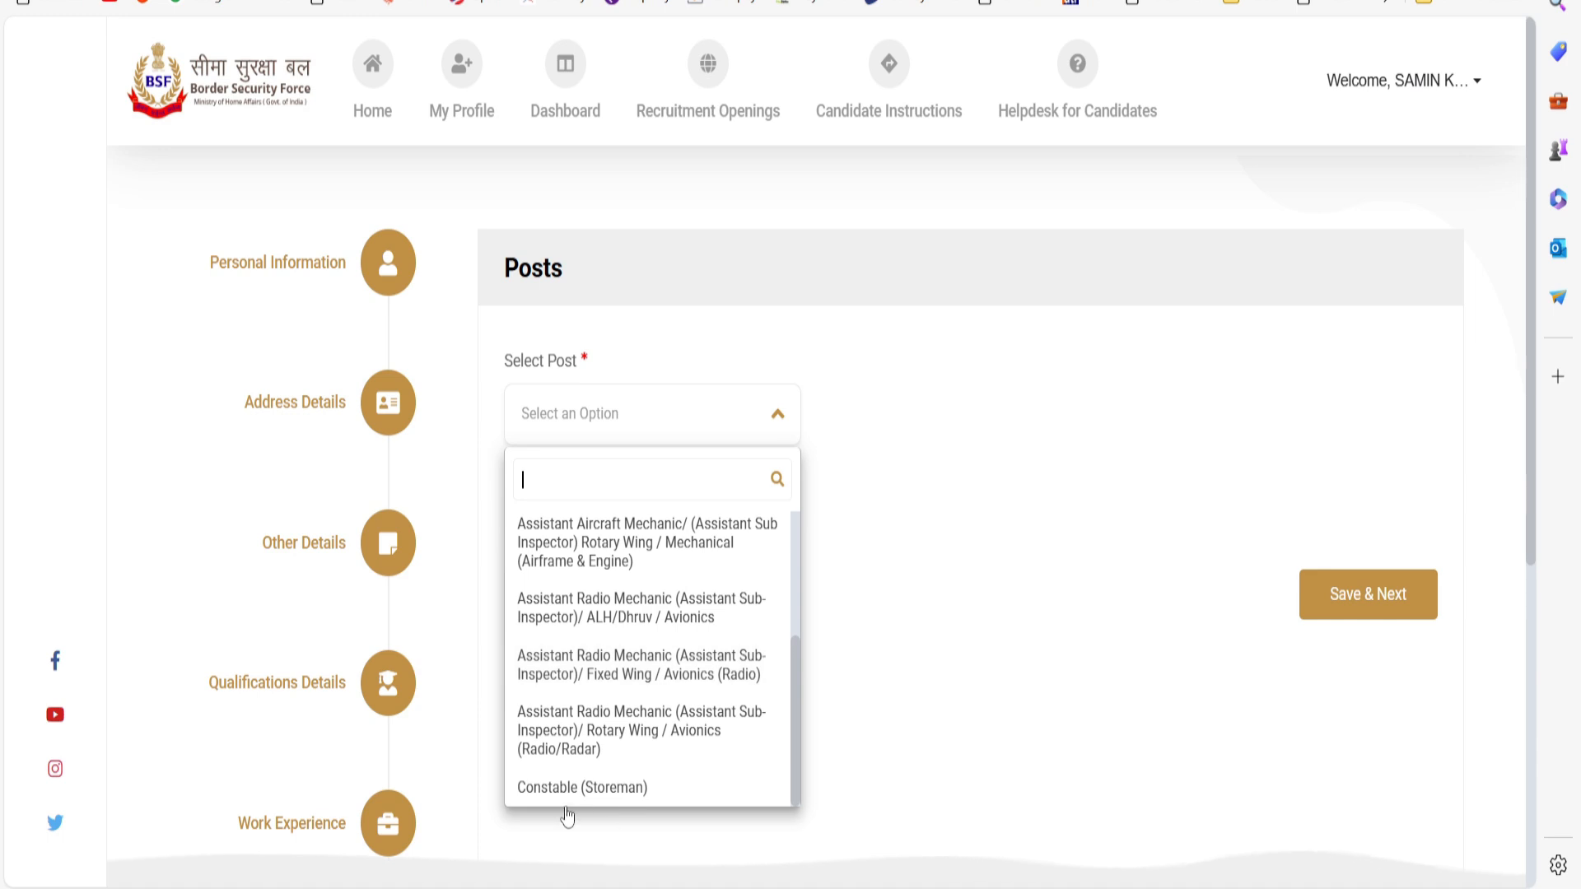
left_click(607, 788)
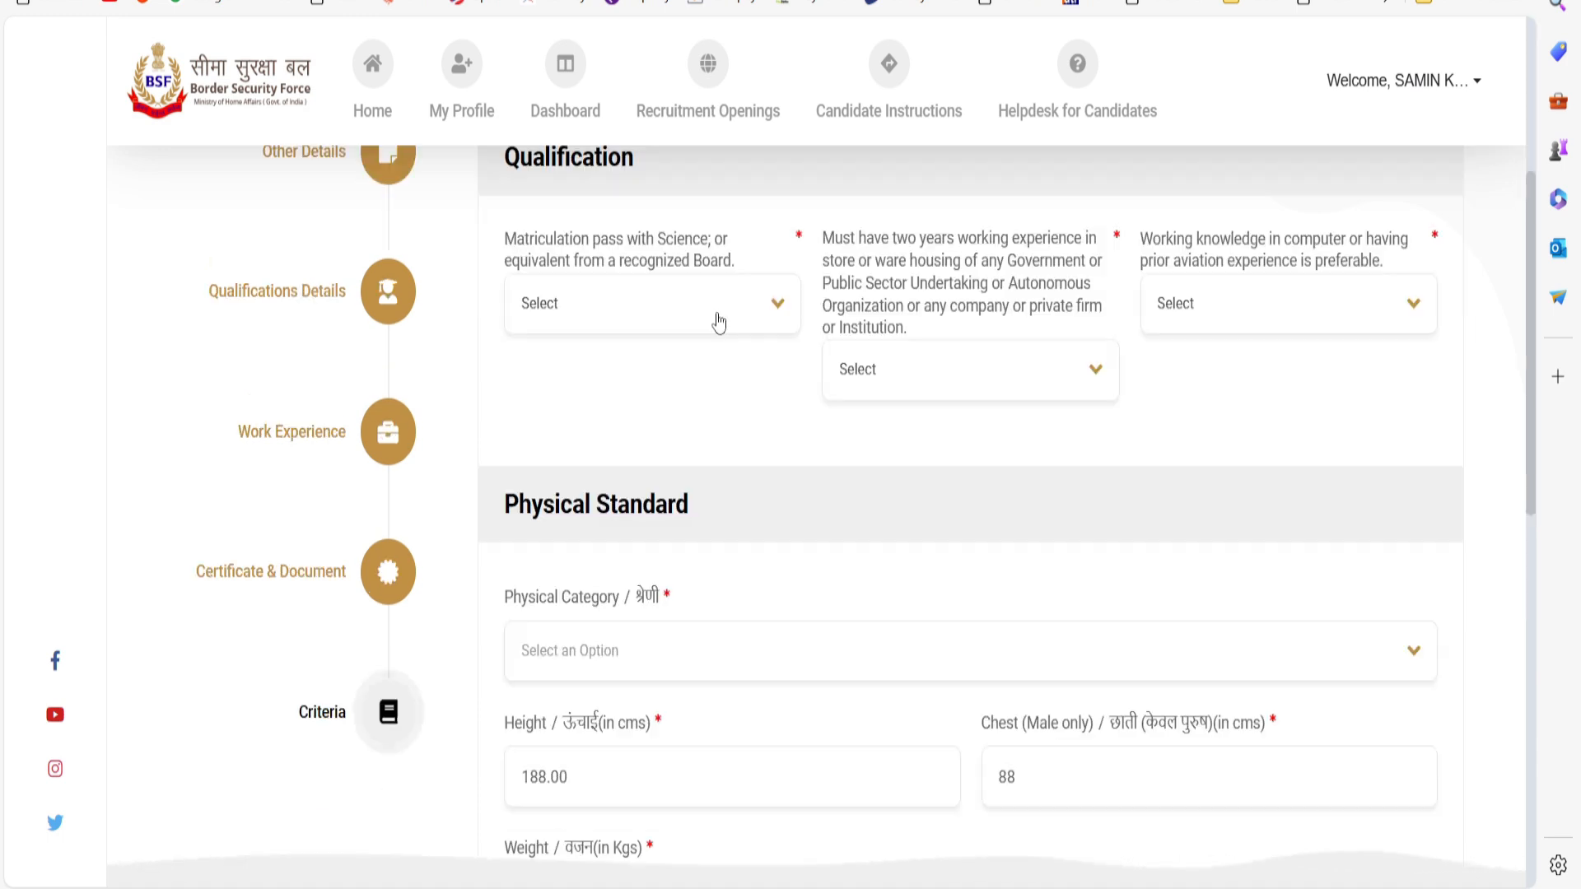
Answer Yes to the matriculation with Science, two years' store experience, and computer or aviation knowledge criteria.
left_click(661, 330)
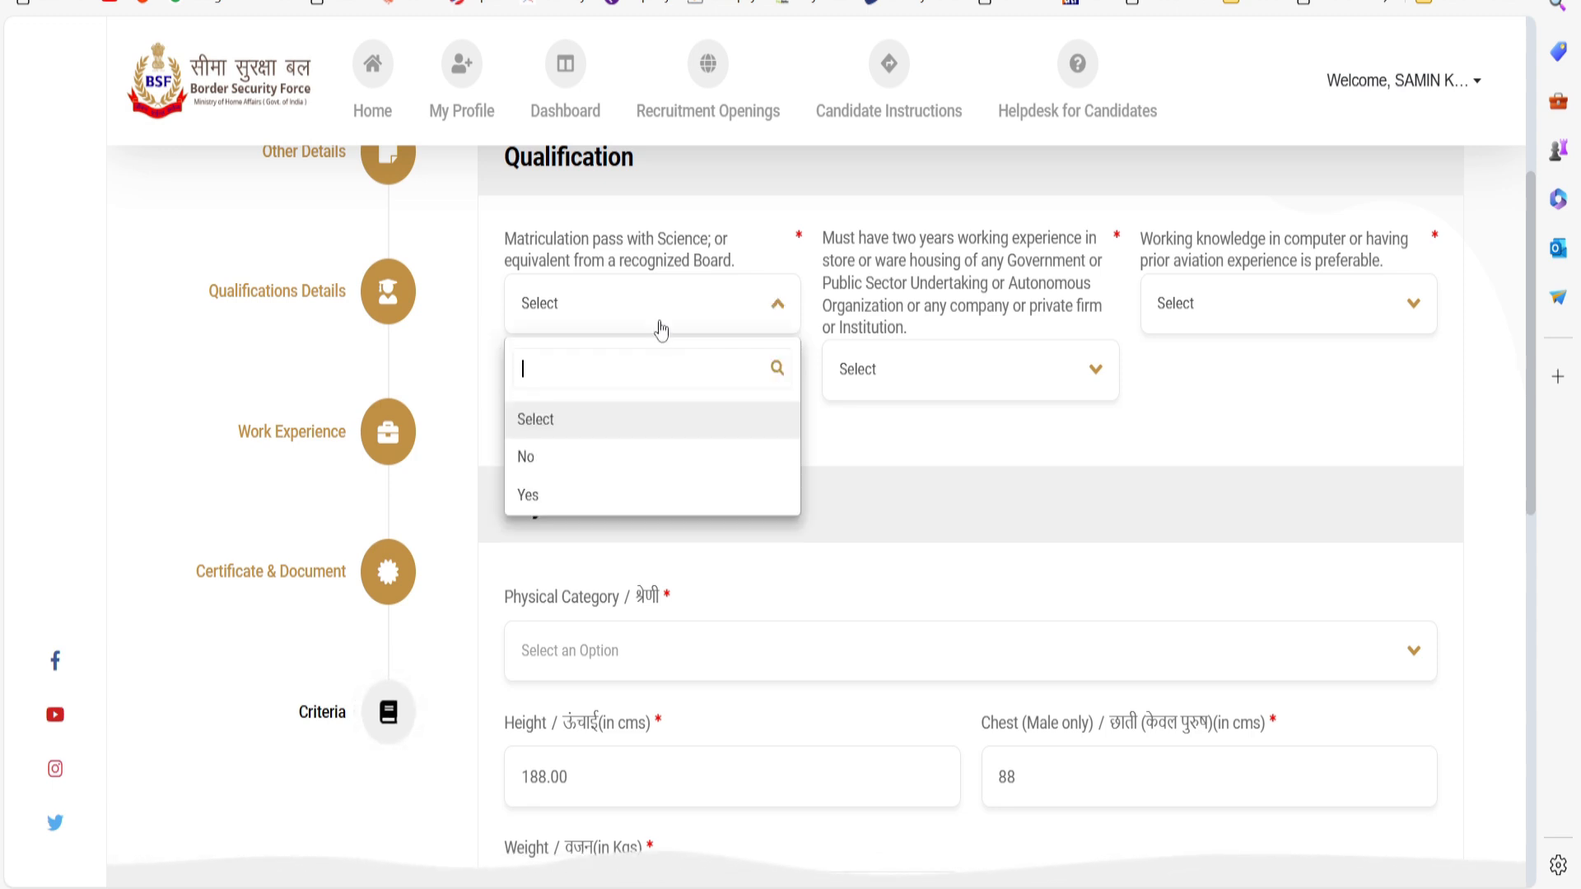
left_click(600, 497)
left_click(942, 376)
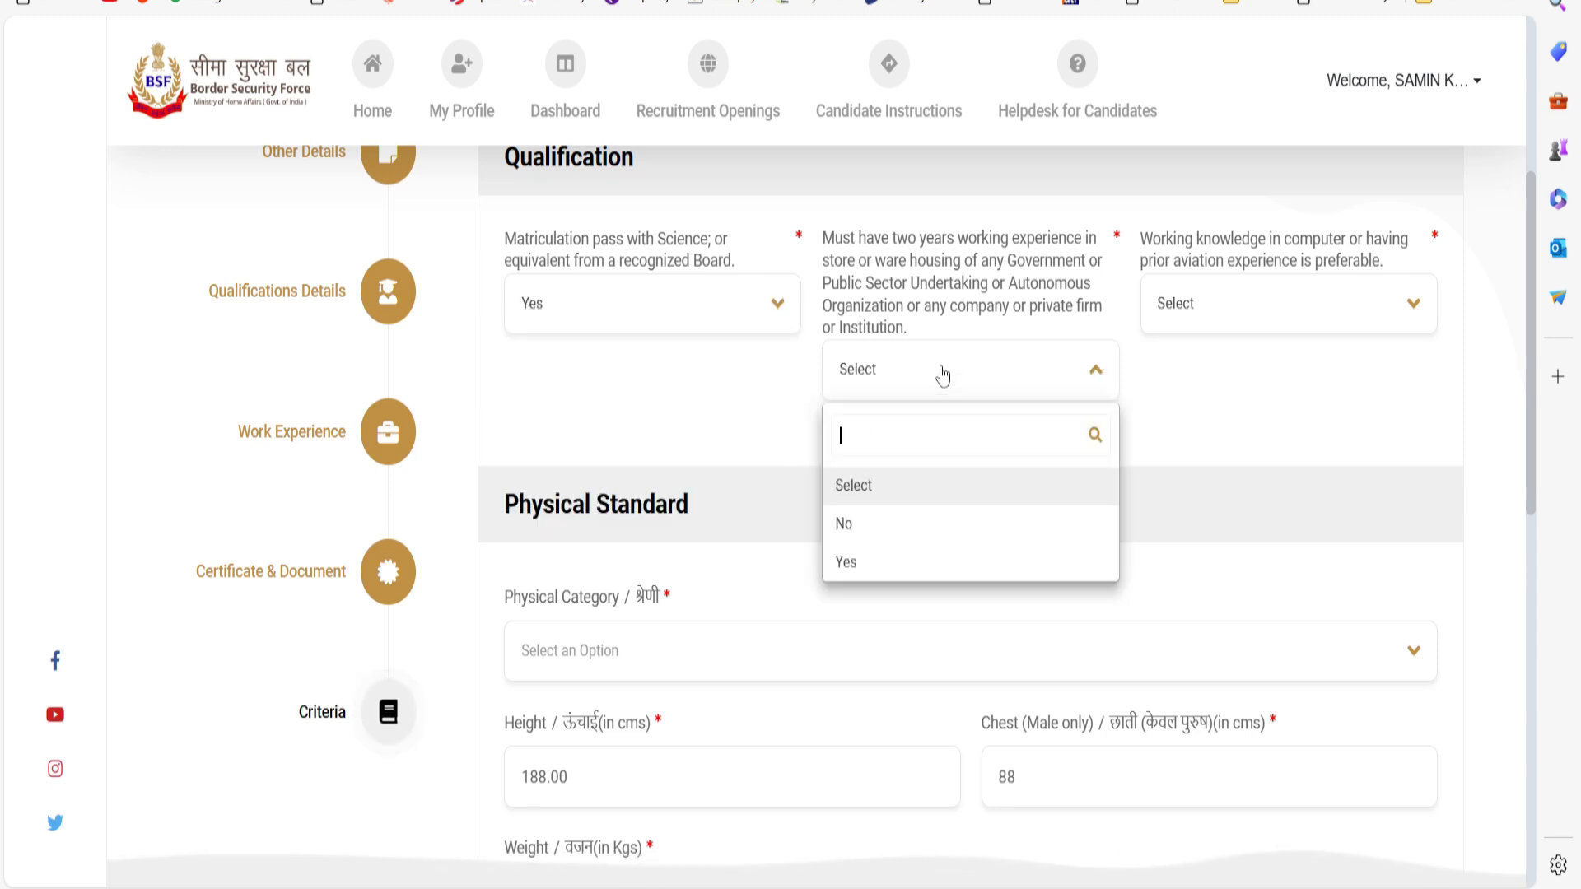
left_click(935, 567)
left_click(1207, 319)
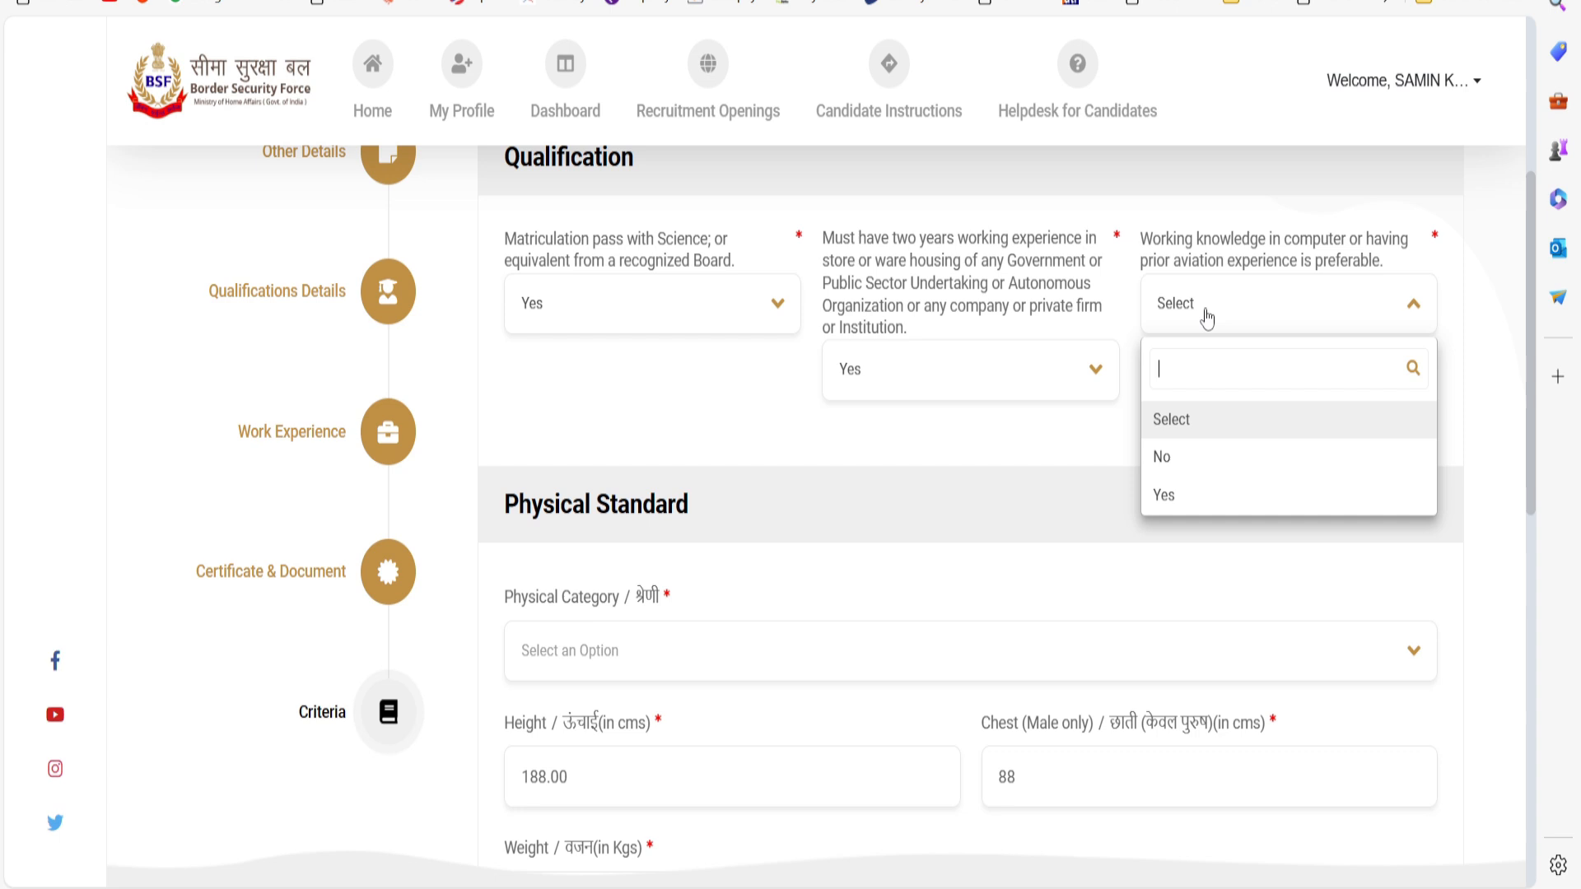
left_click(1210, 492)
Set the physical category to General in the physical standard section of the post application.
scroll(714, 387, "down", 3)
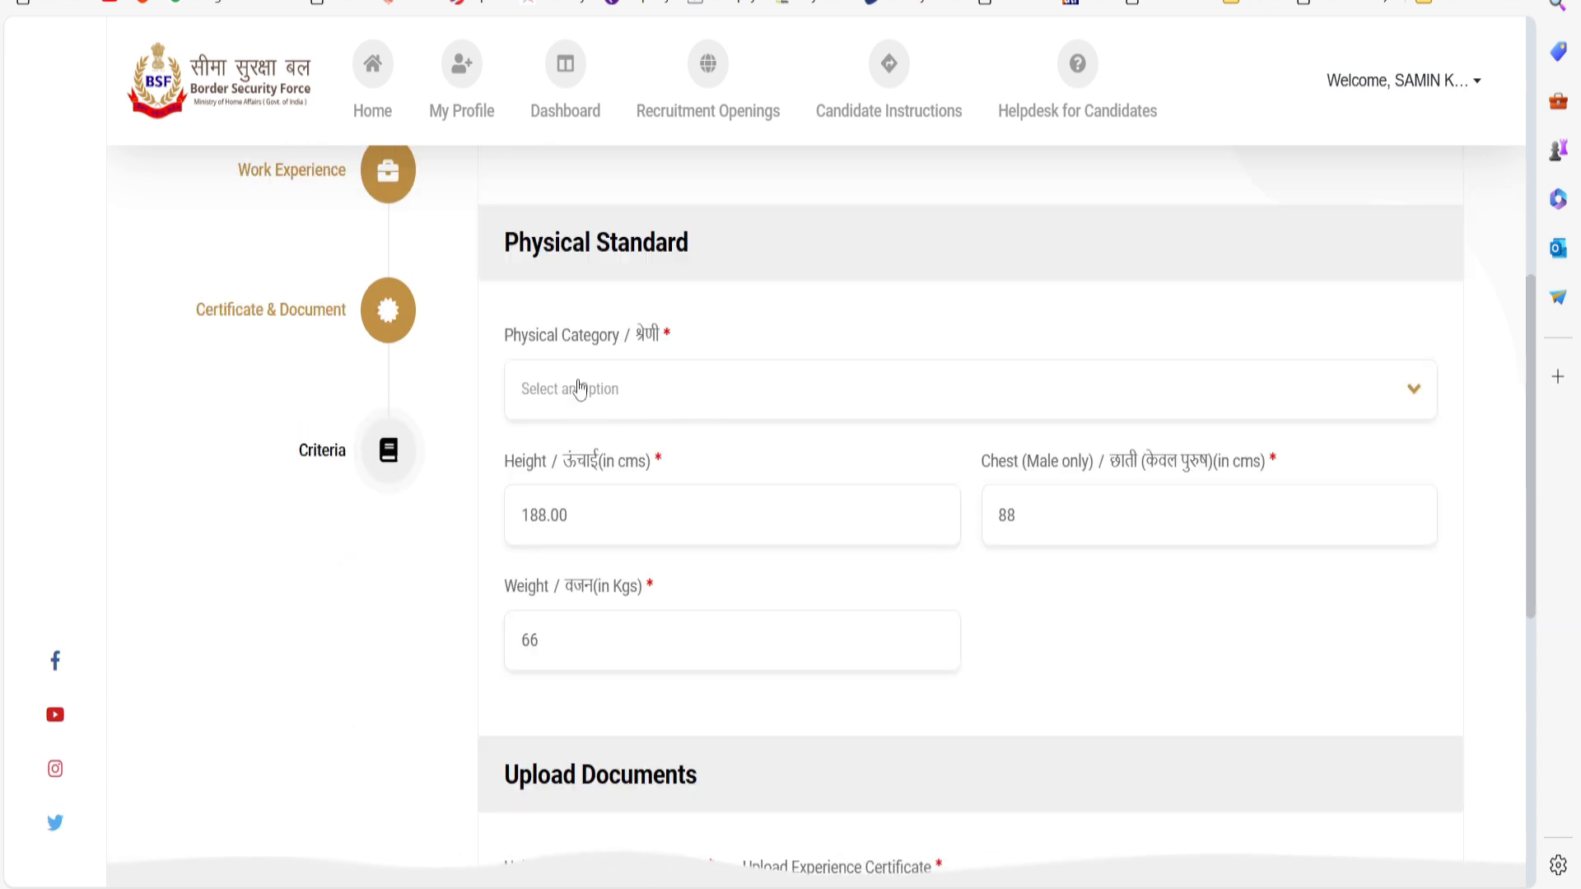
left_click(633, 403)
left_click(581, 508)
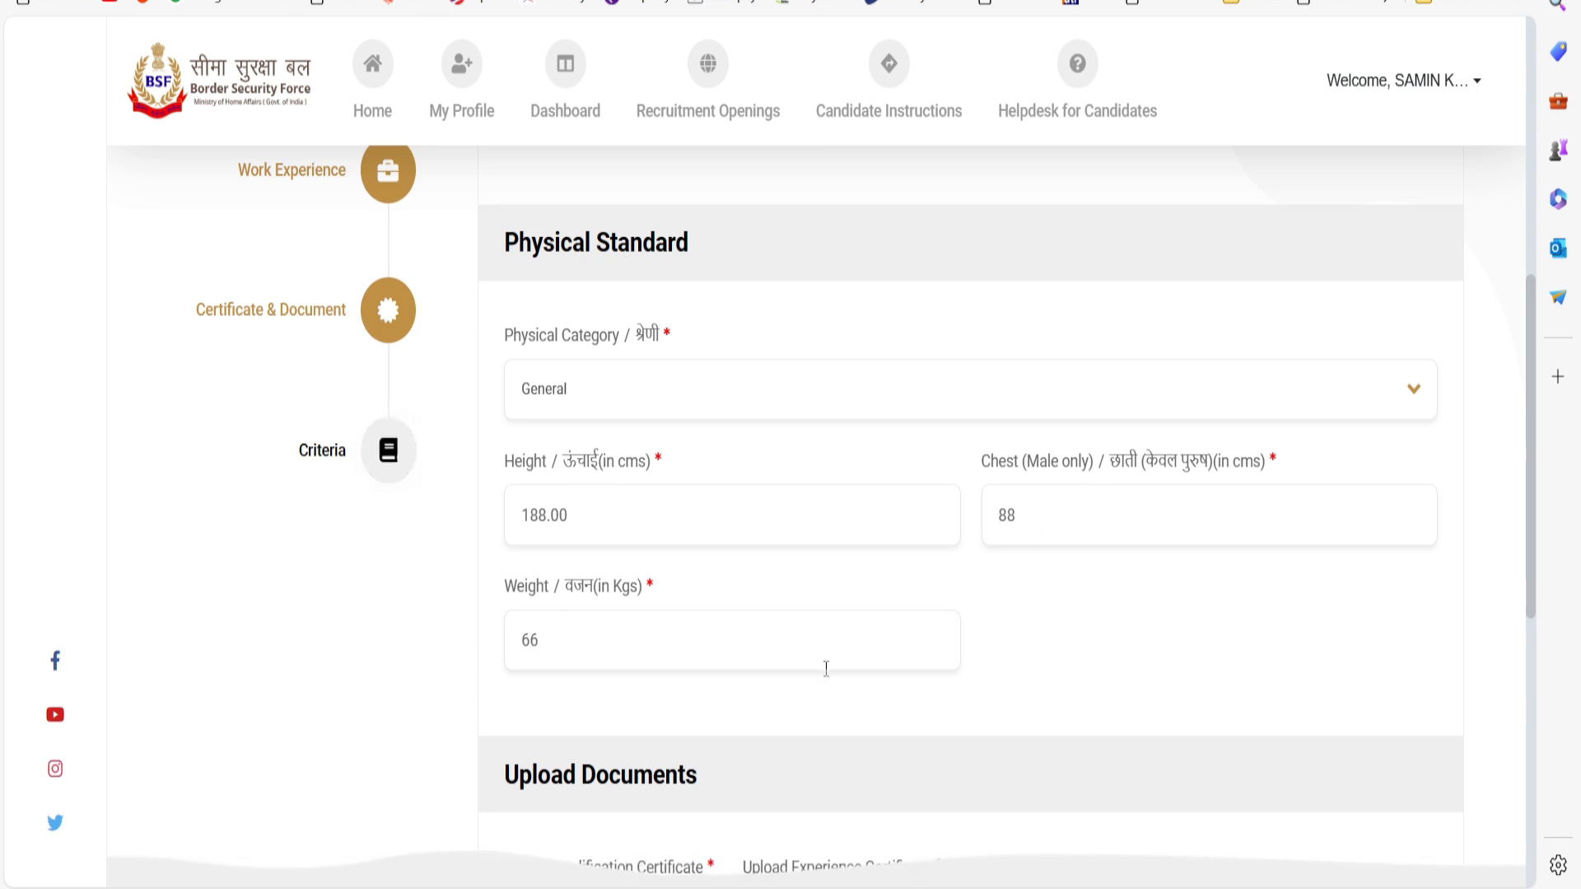
Go past the qualification and experience certificate uploads, then save the post criteria and continue to the application's final page.
scroll(837, 575, "down", 8)
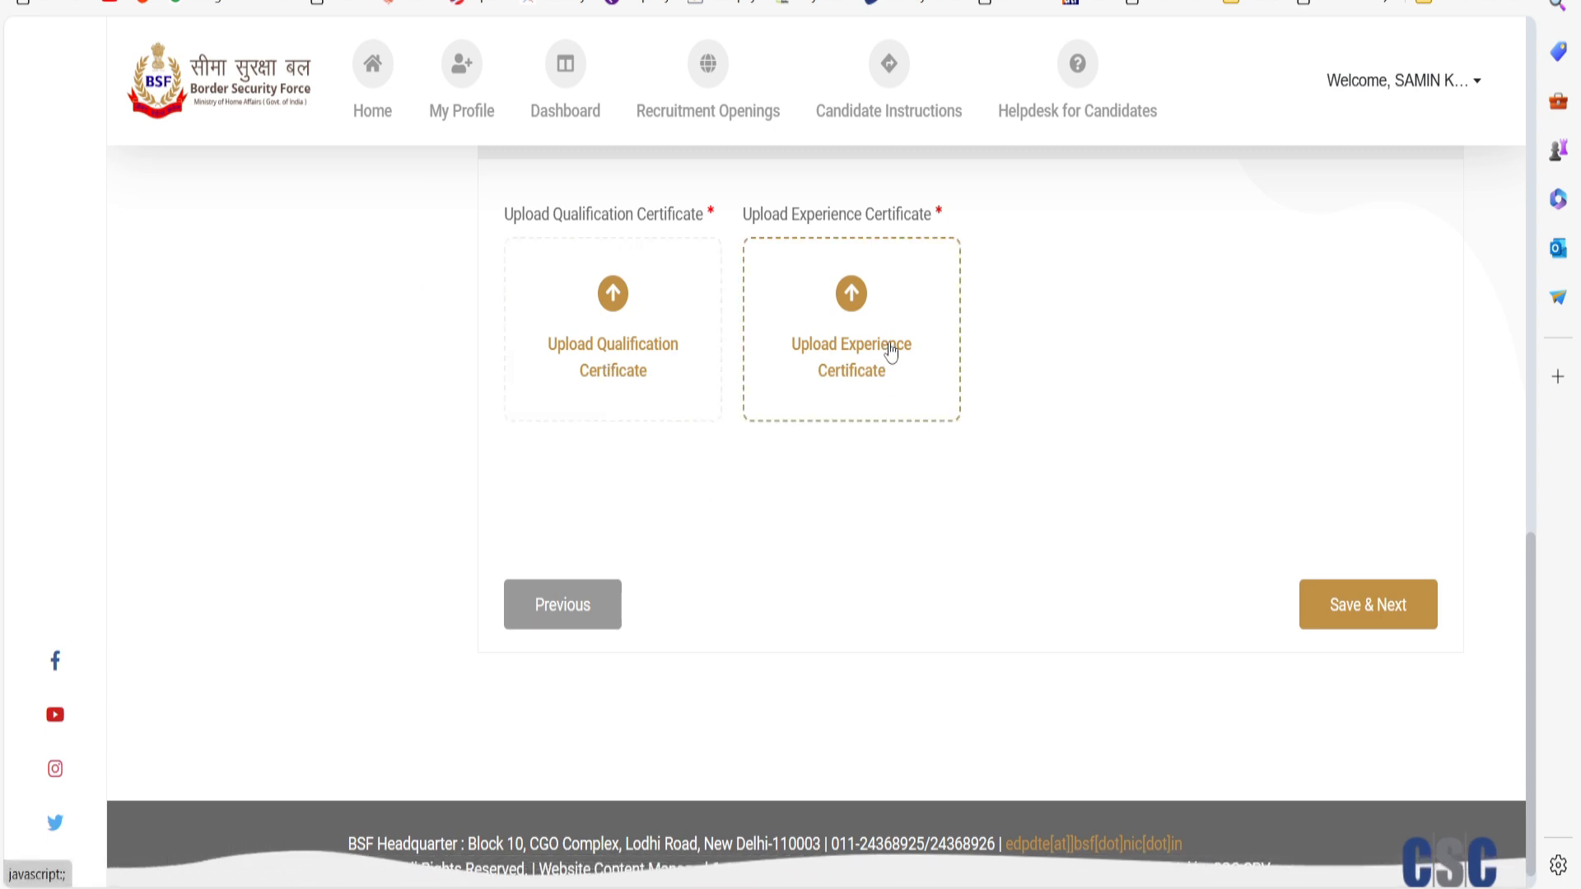
left_click(1335, 607)
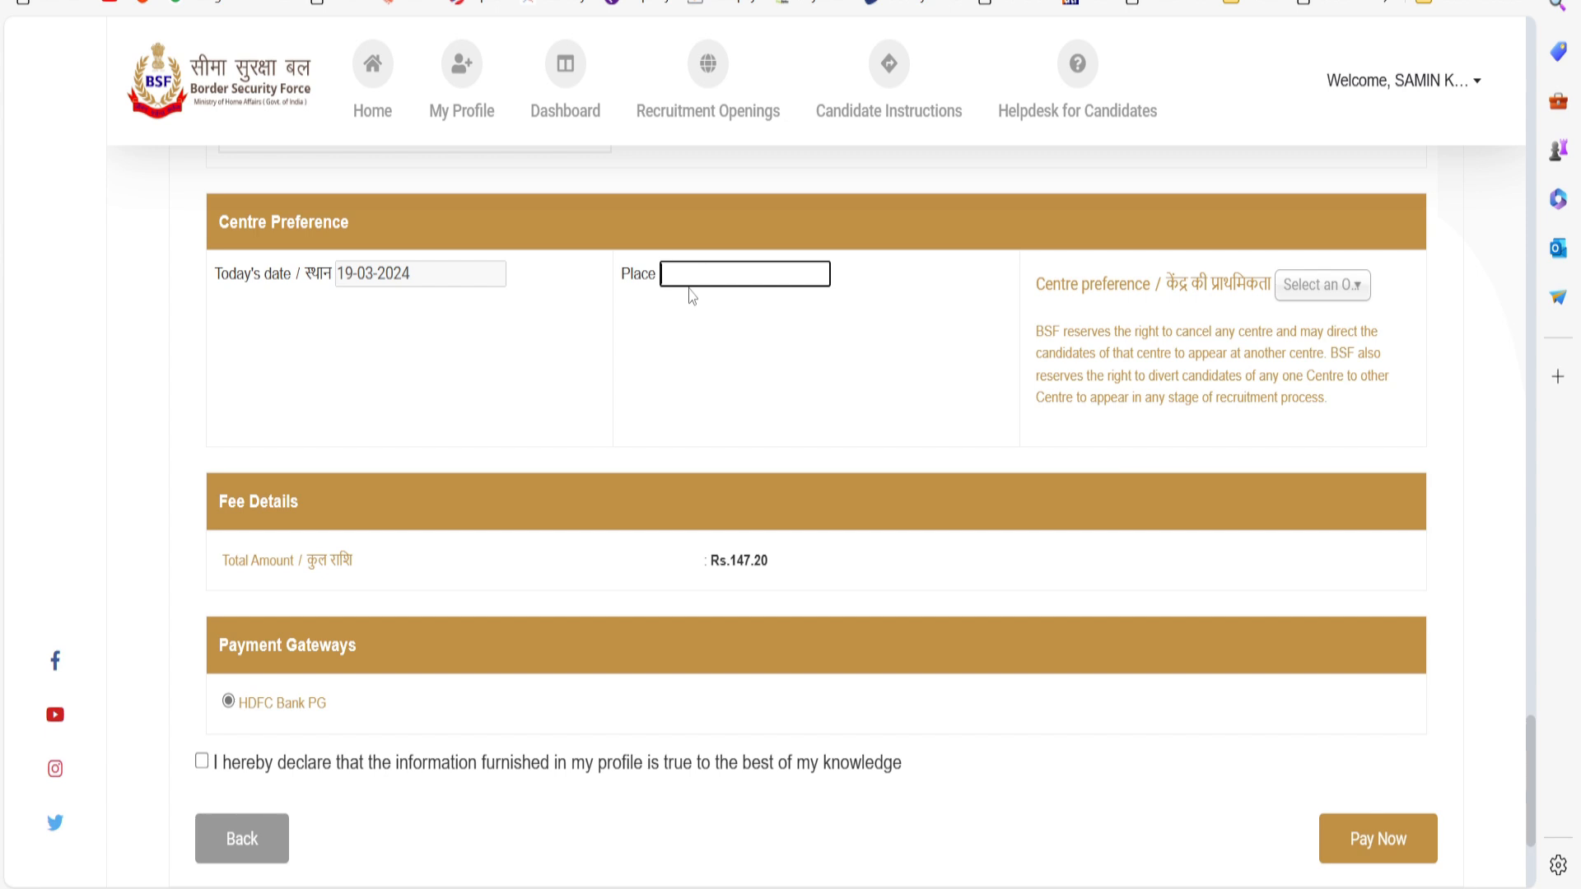
Open the centre preference choices and proceed to the application fee payment through HDFC Bank PG.
left_click(1308, 288)
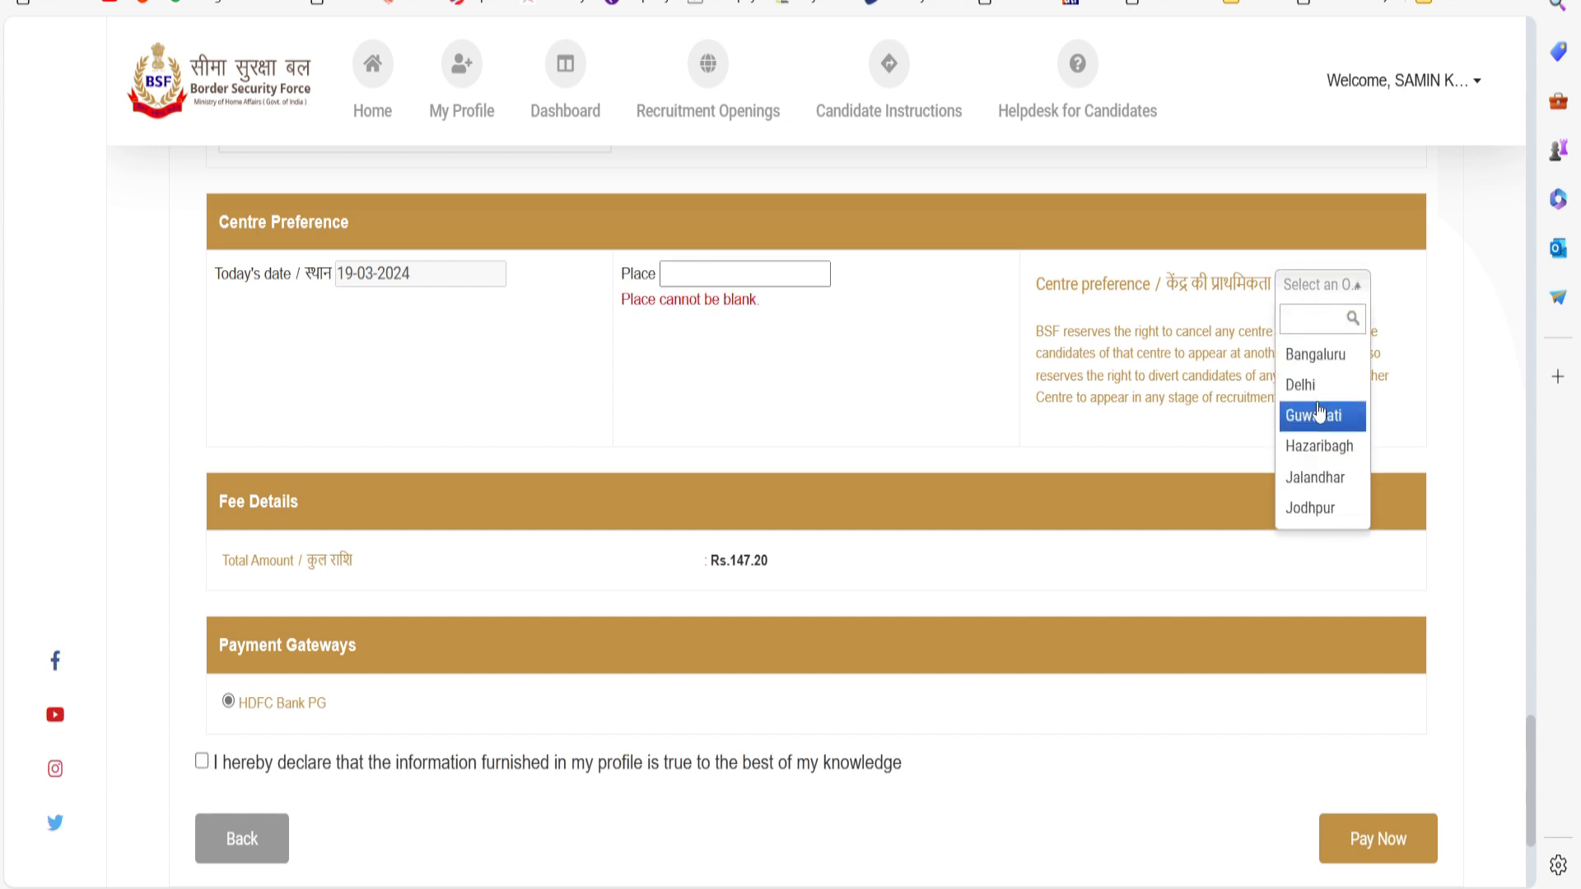
scroll(658, 467, "down", 3)
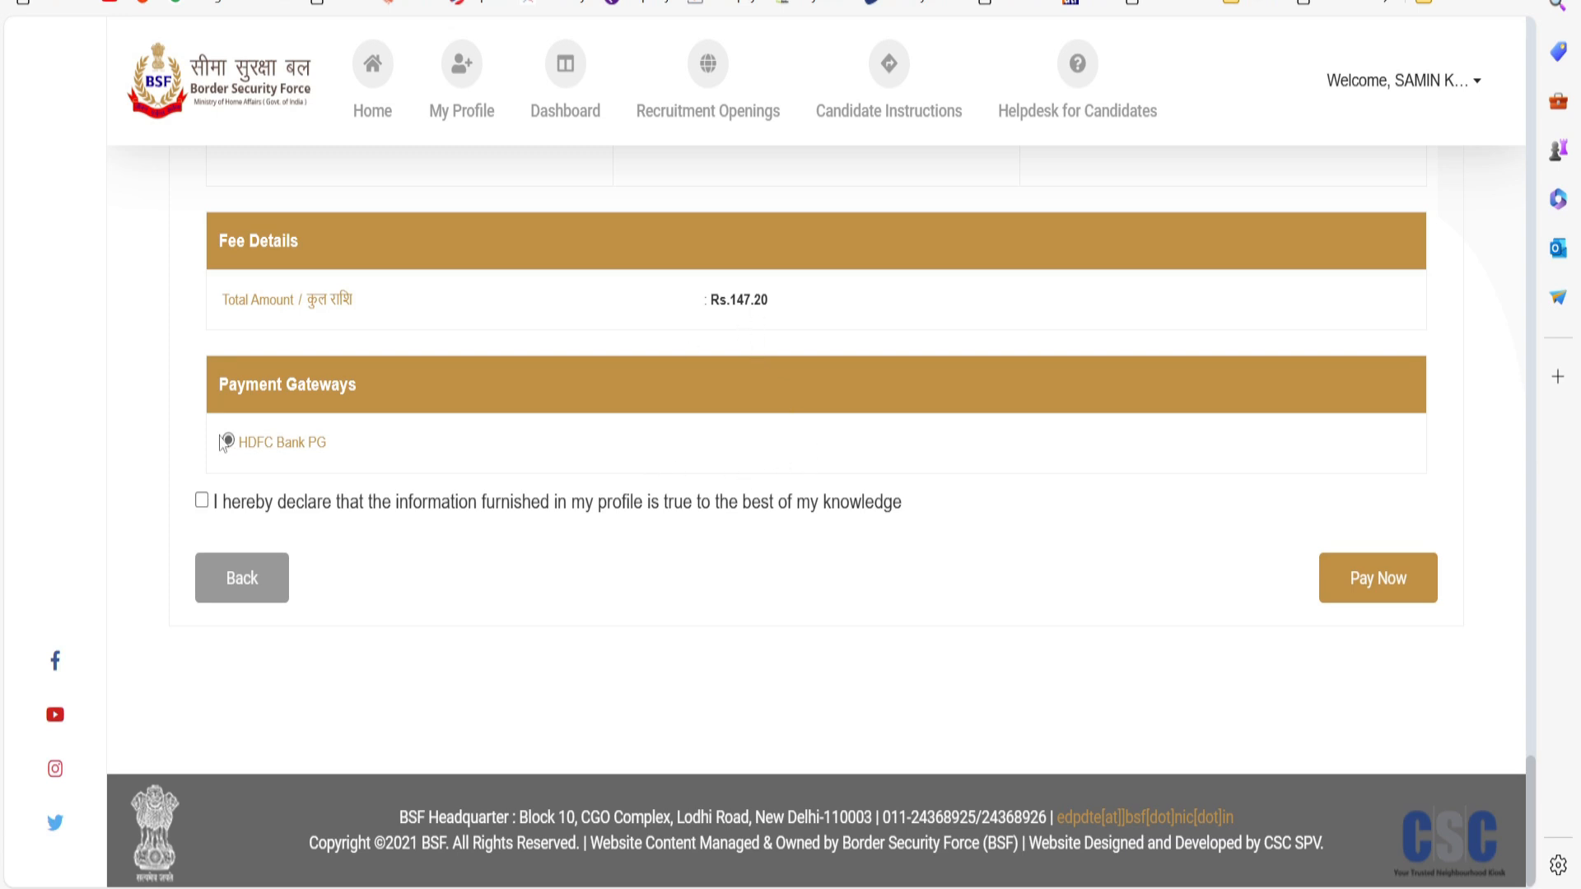
left_click(1394, 581)
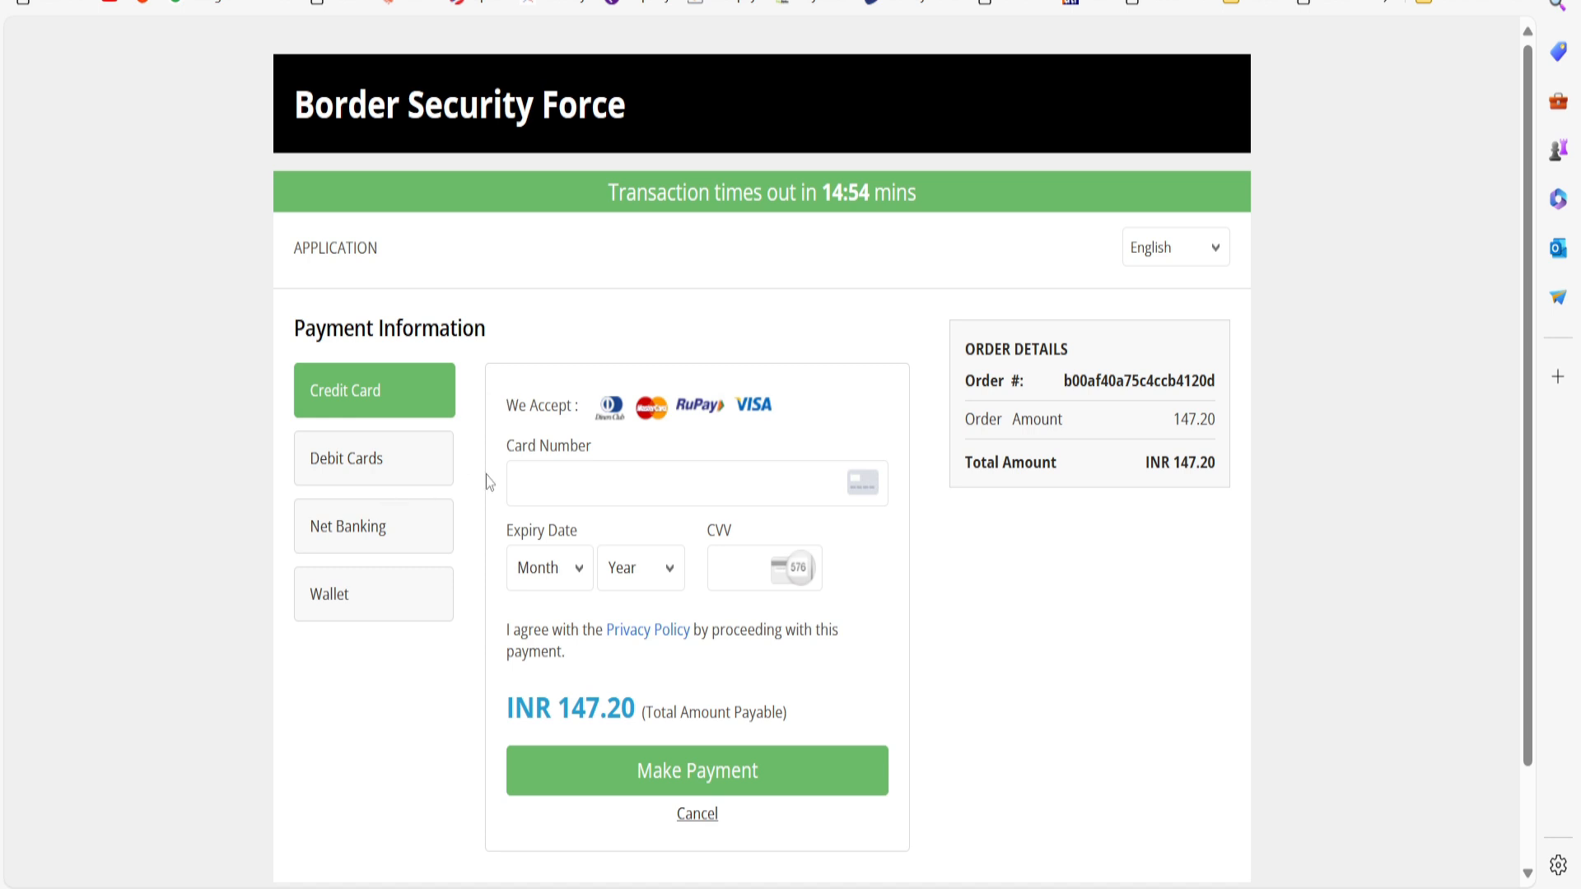
View the wallet payment options and switch the payment method to Debit Cards.
left_click(344, 618)
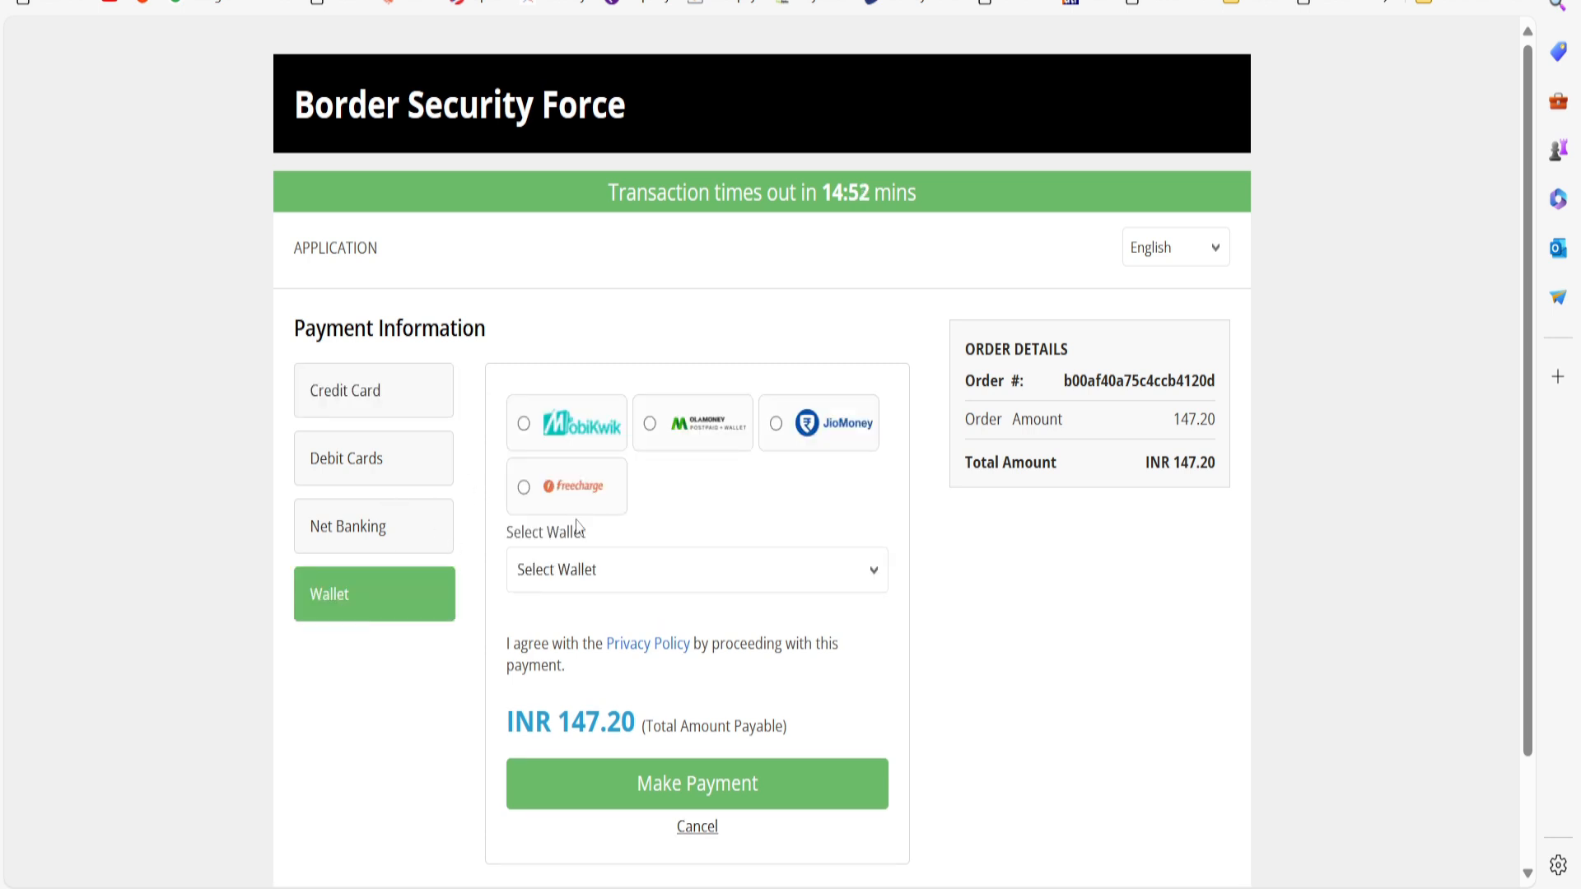
left_click(354, 479)
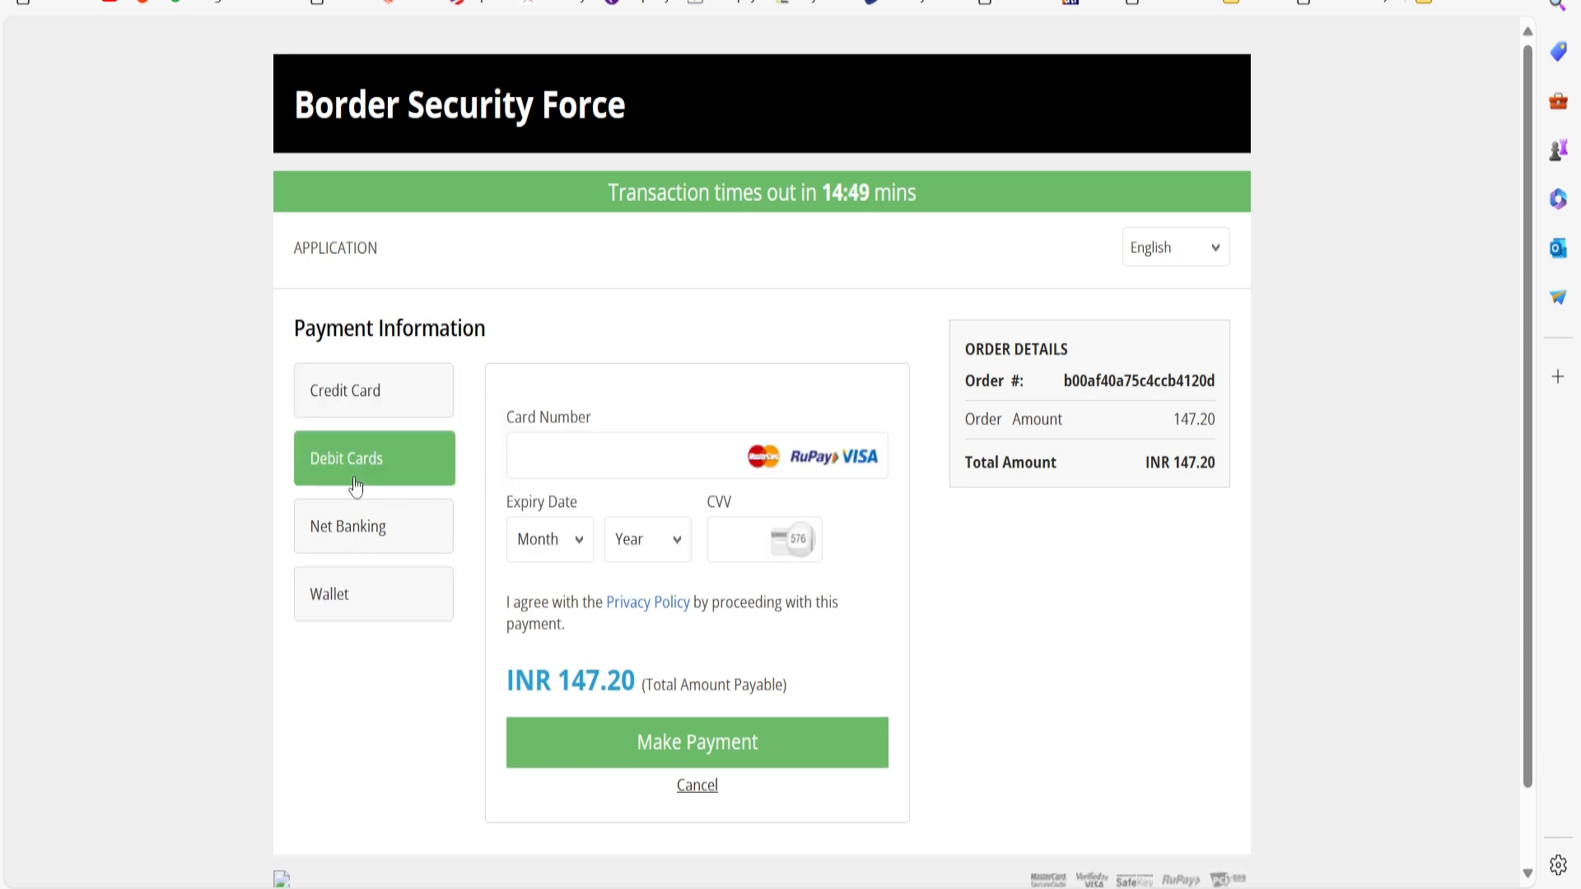